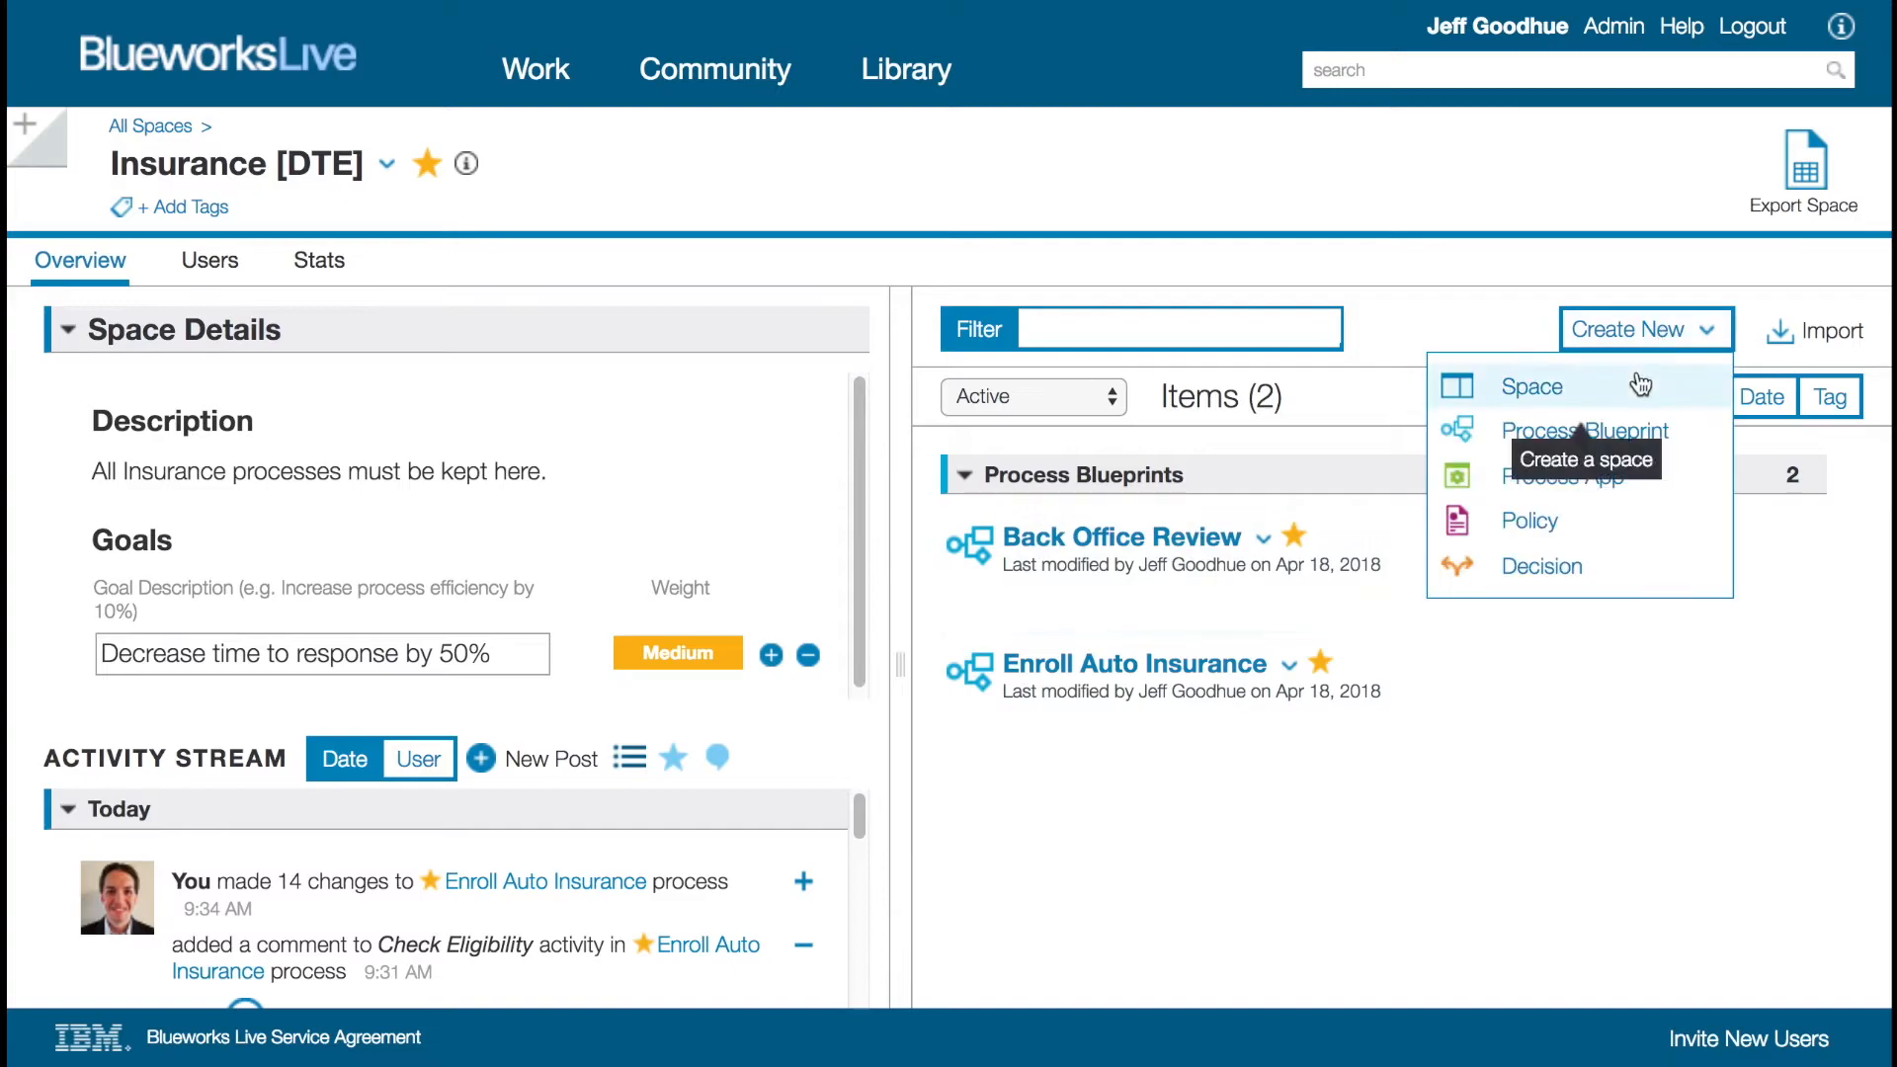
- Create a space named Underwriting inside Insurance [DTE] with the description "This is a space for Underwriting specific Insurance processes"
text(Underwriting)
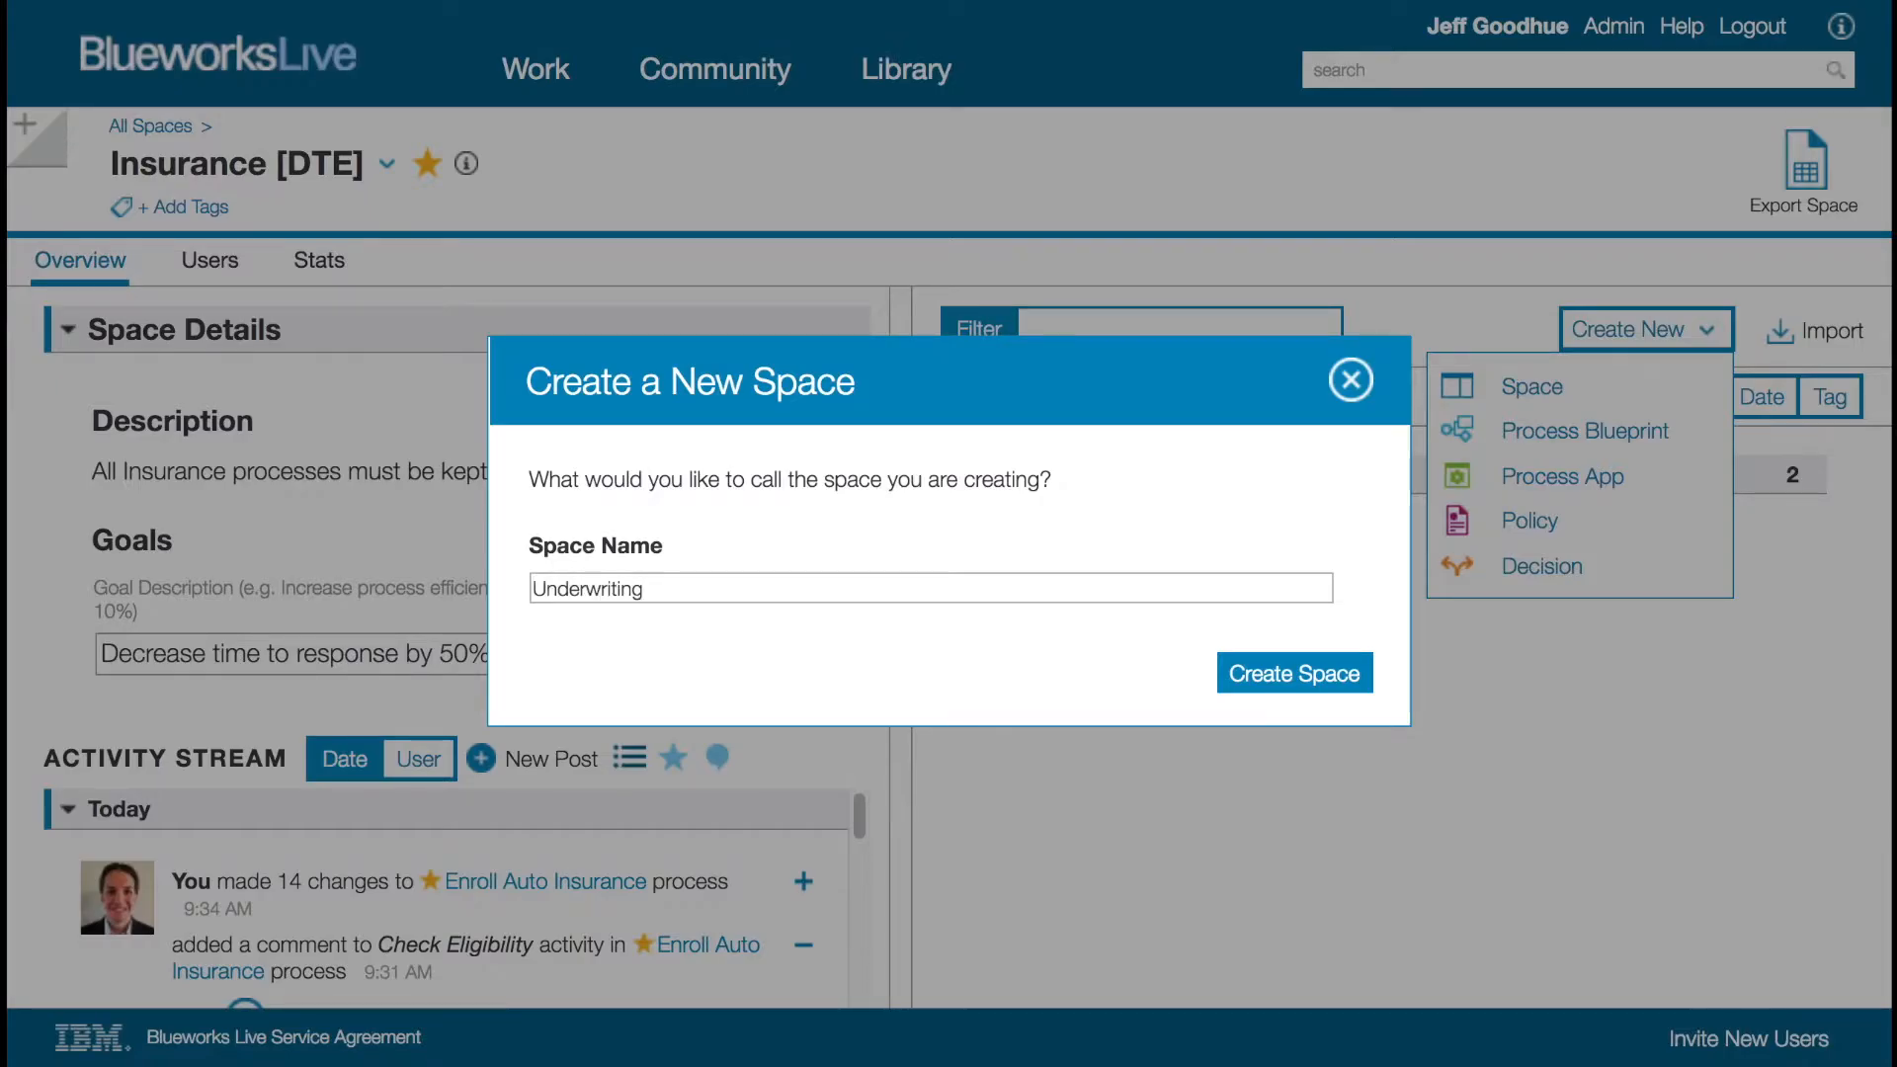
click(1291, 657)
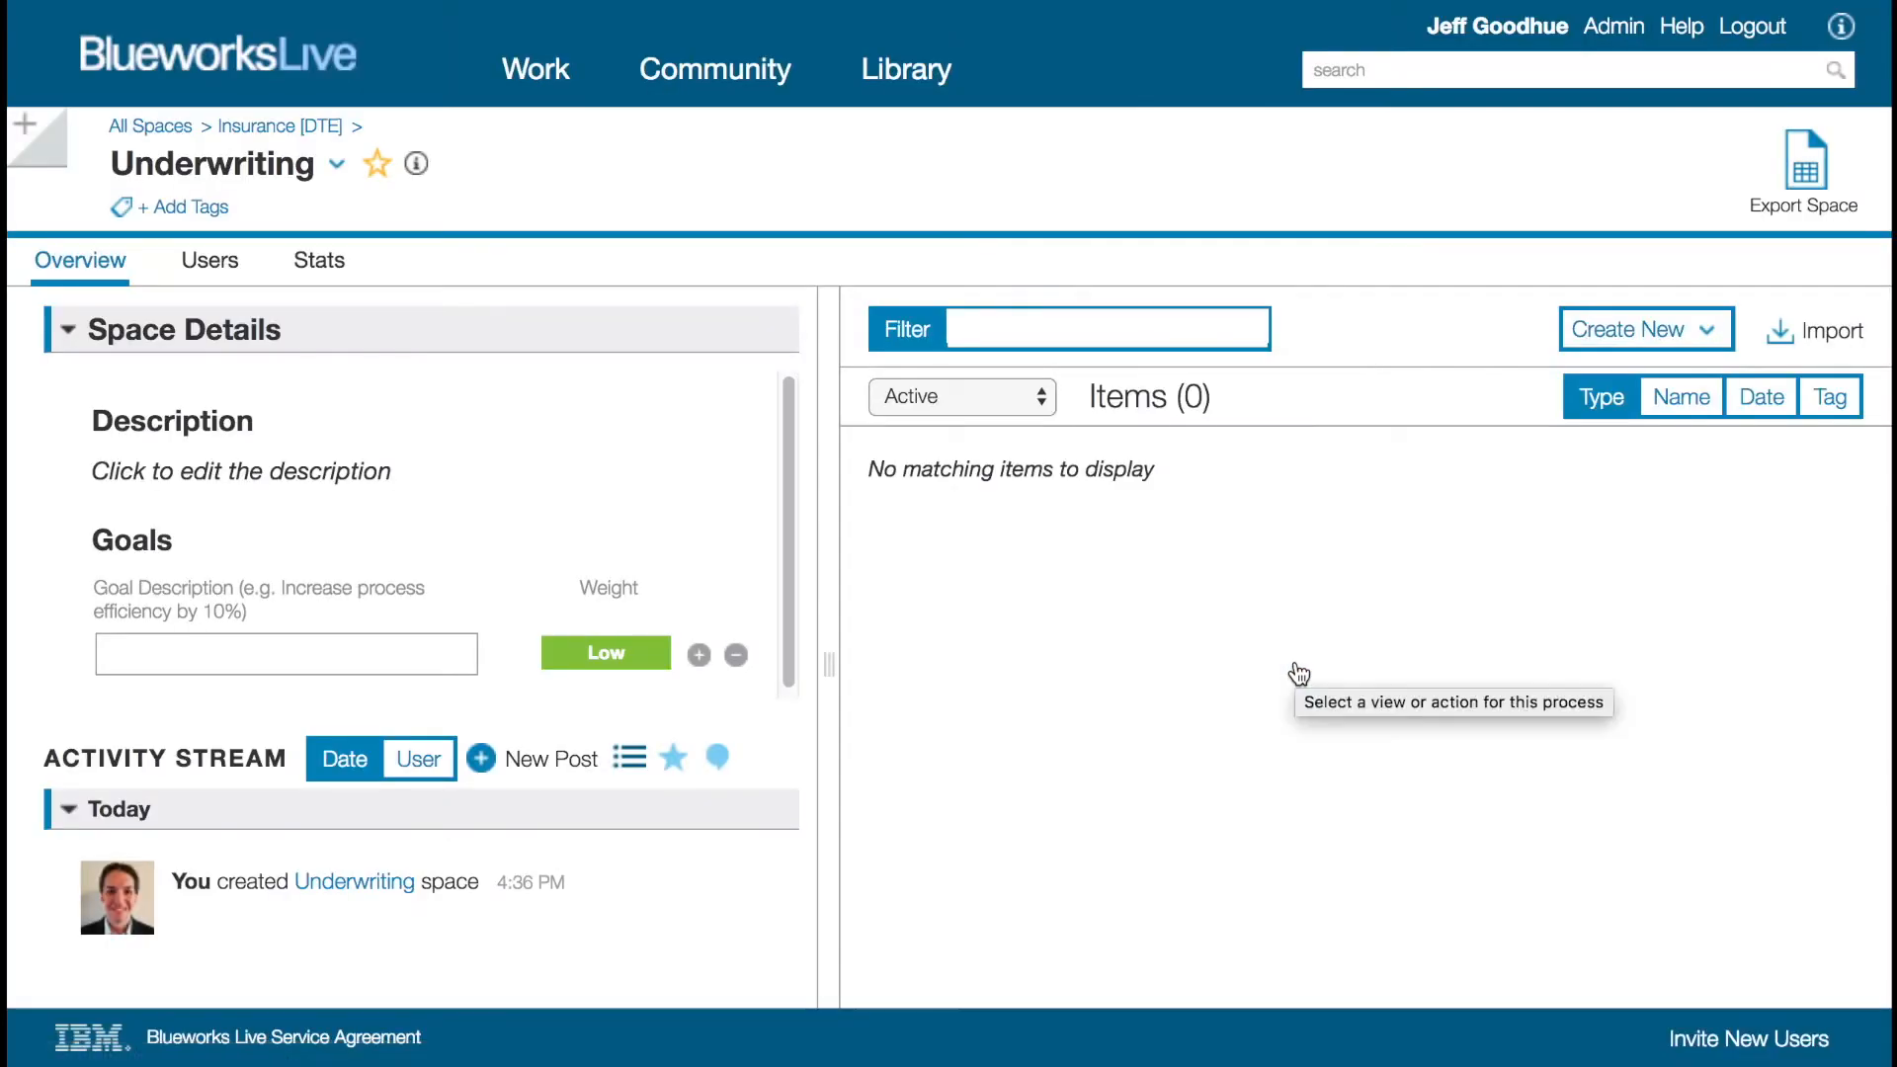
click(241, 471)
text(This is a space for Underwrit)
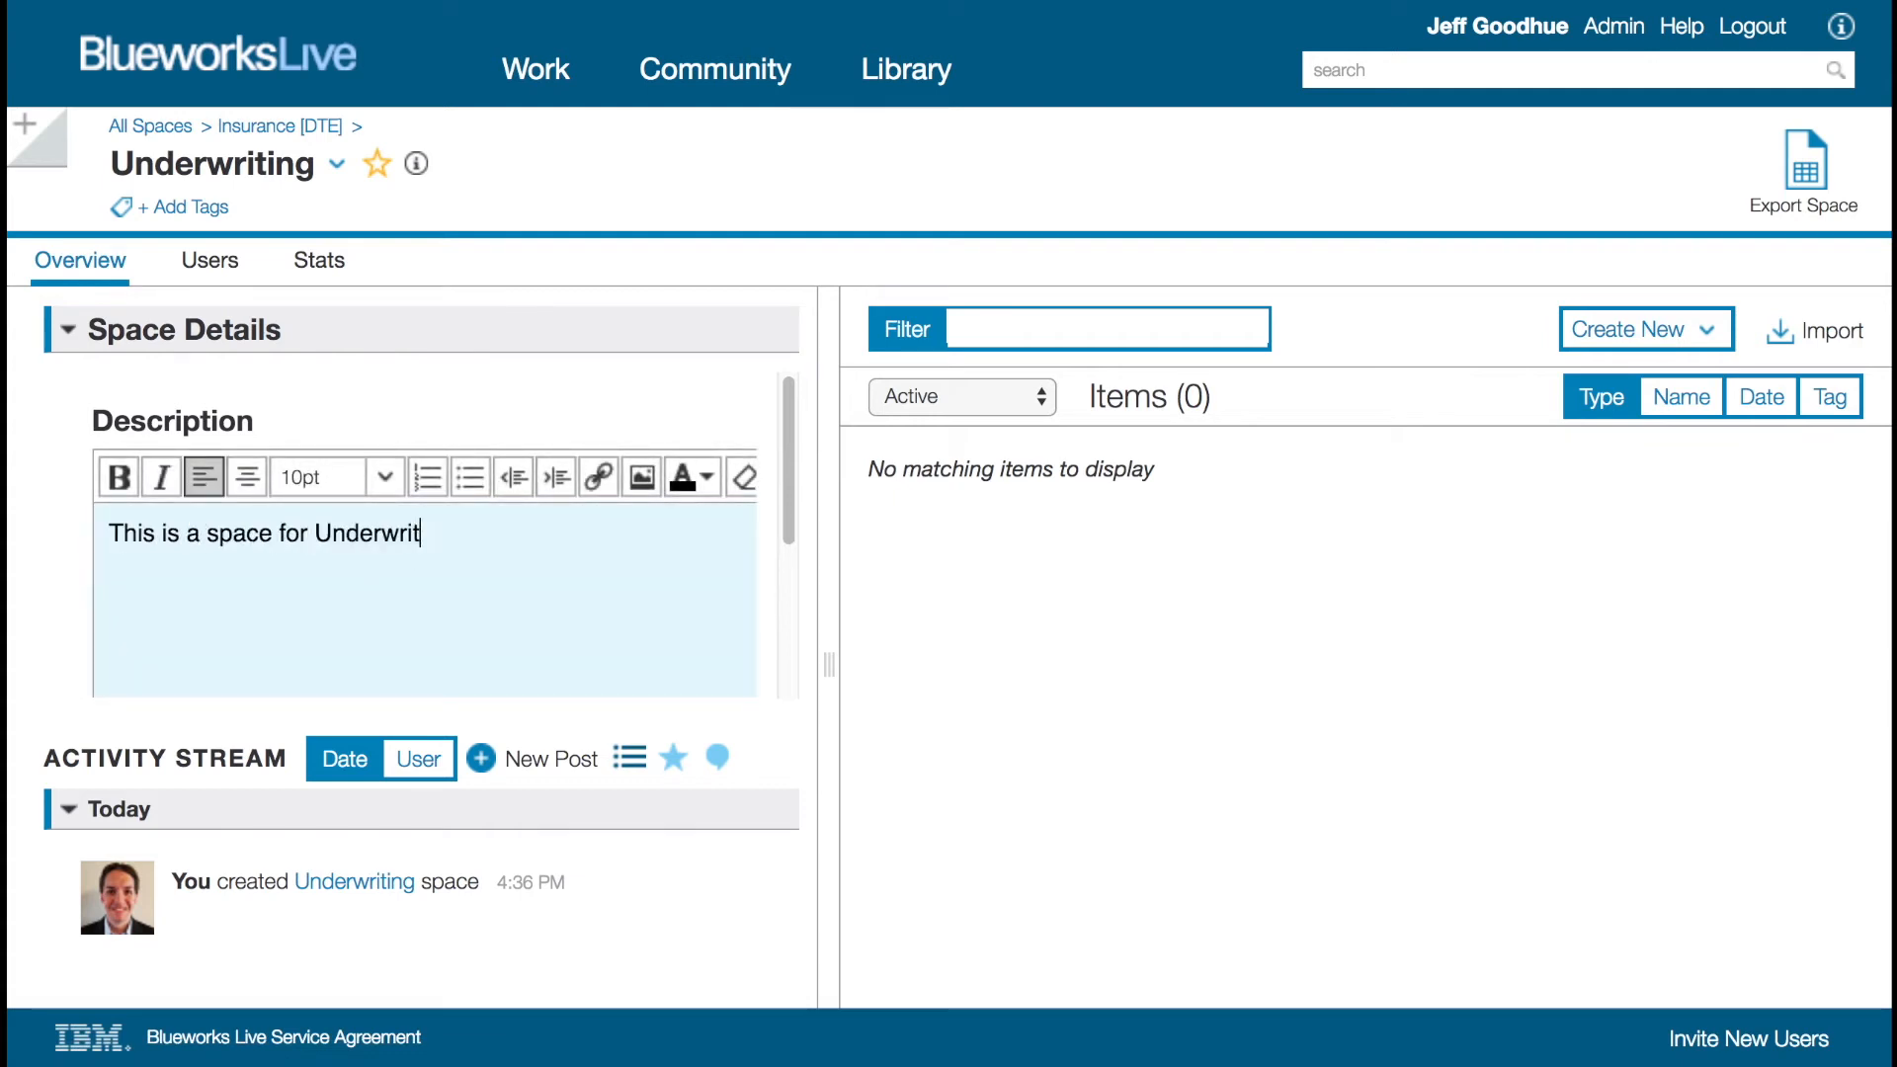
text(ing specific Insurance processes)
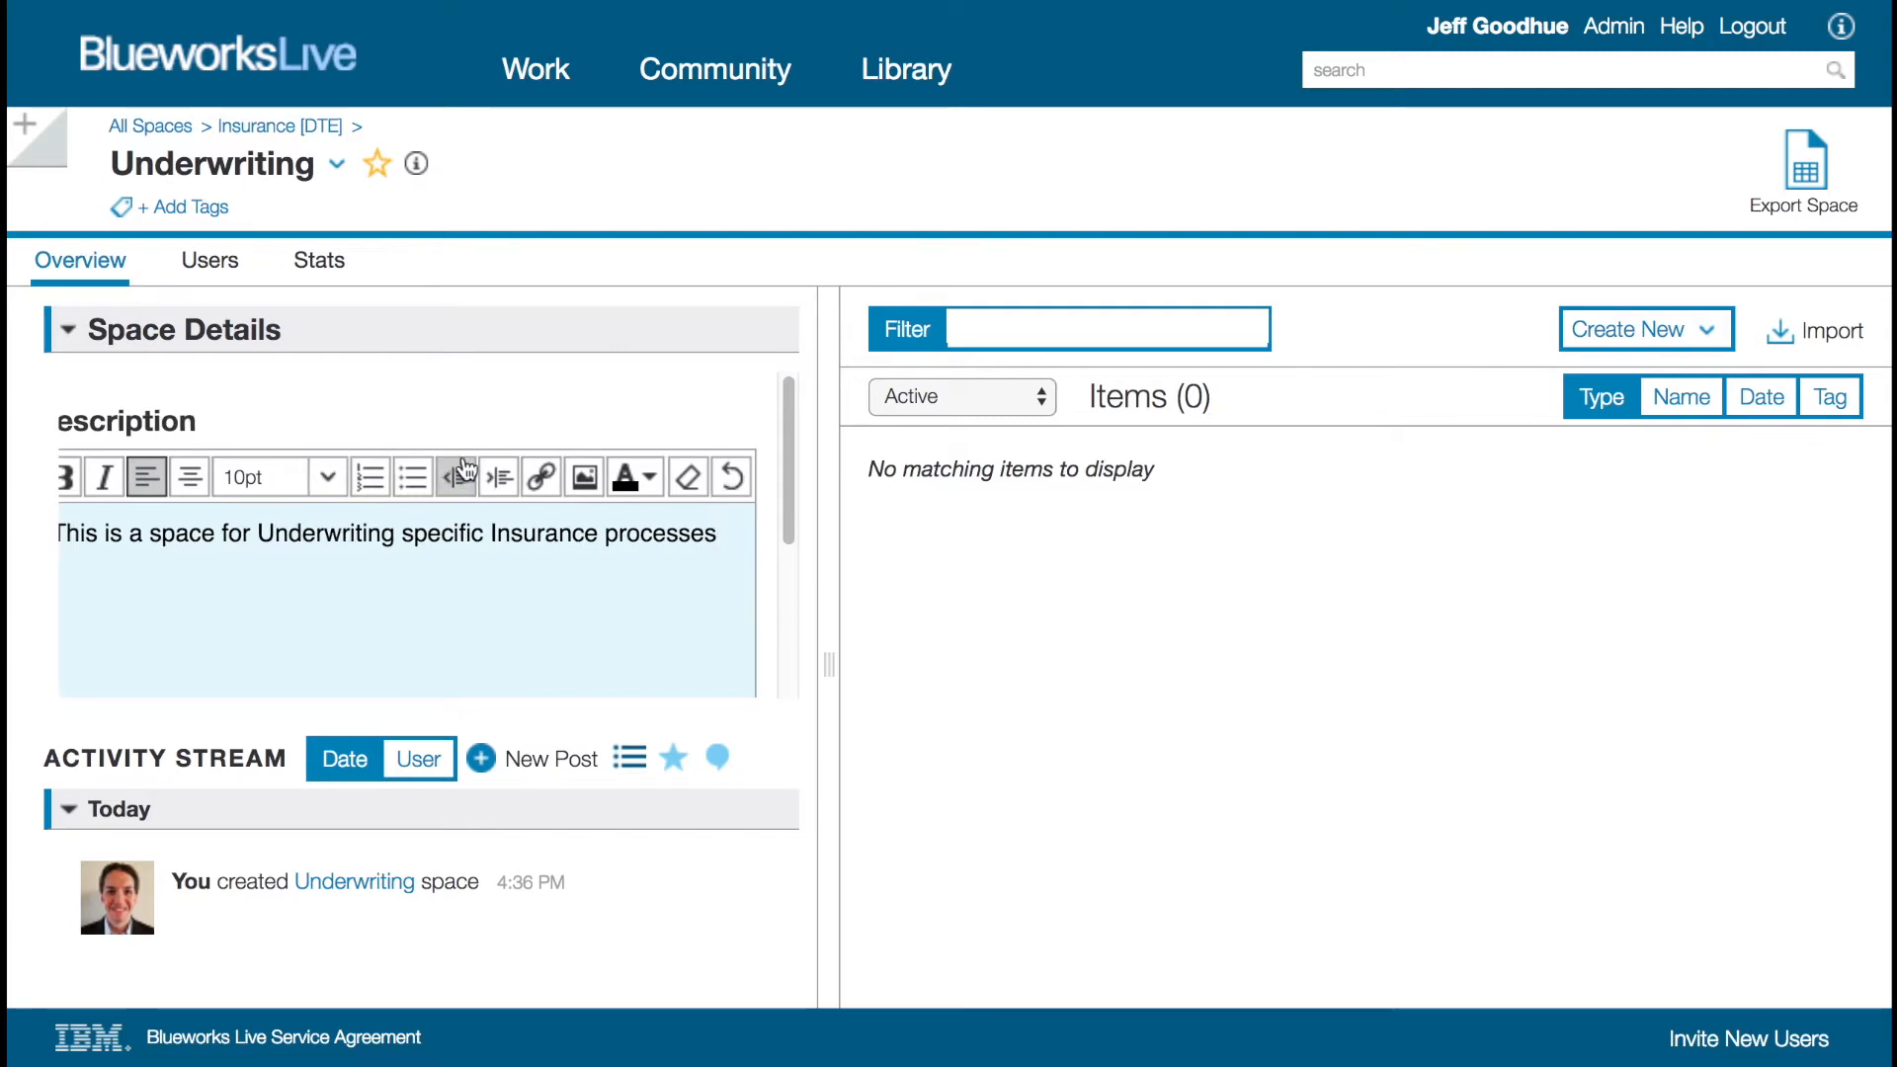
click(559, 378)
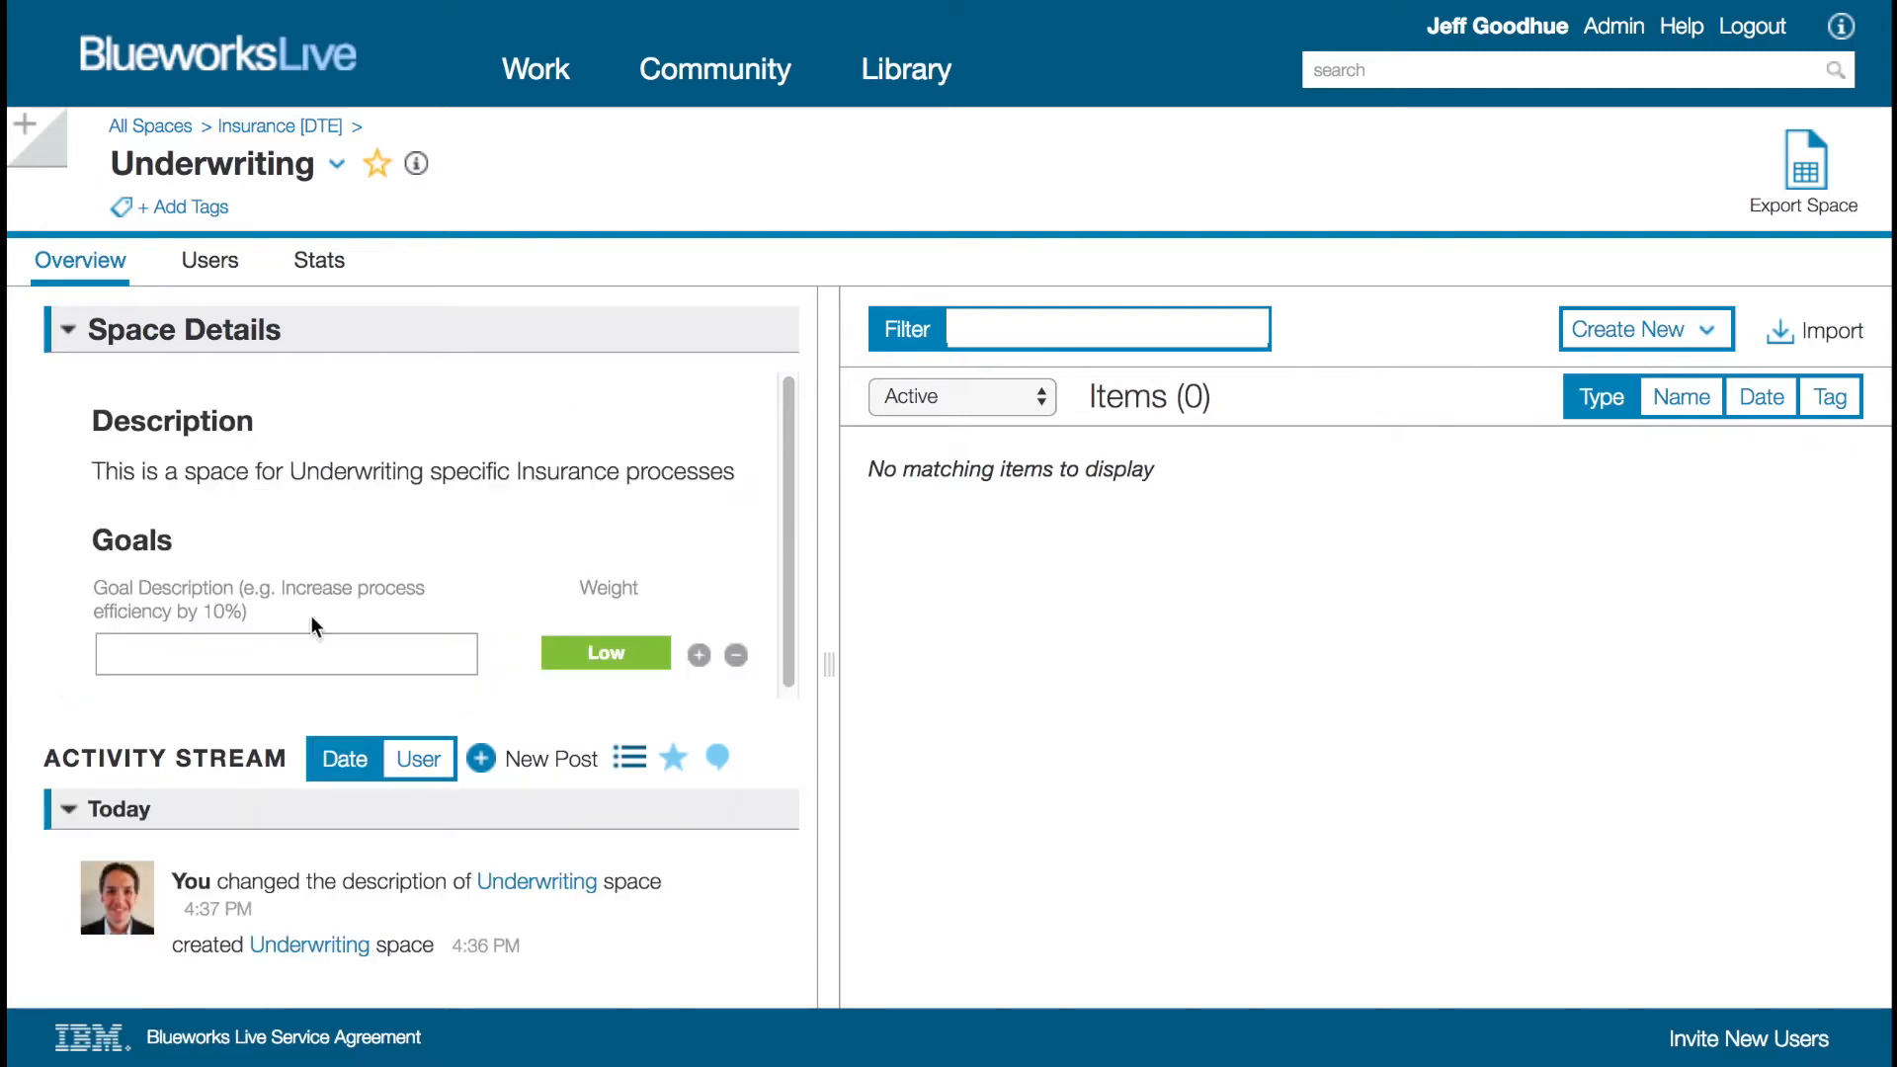
- Add the goal "Improve STP by 15%" to the Underwriting space and set its weight to Medium
click(287, 655)
text(Improve S)
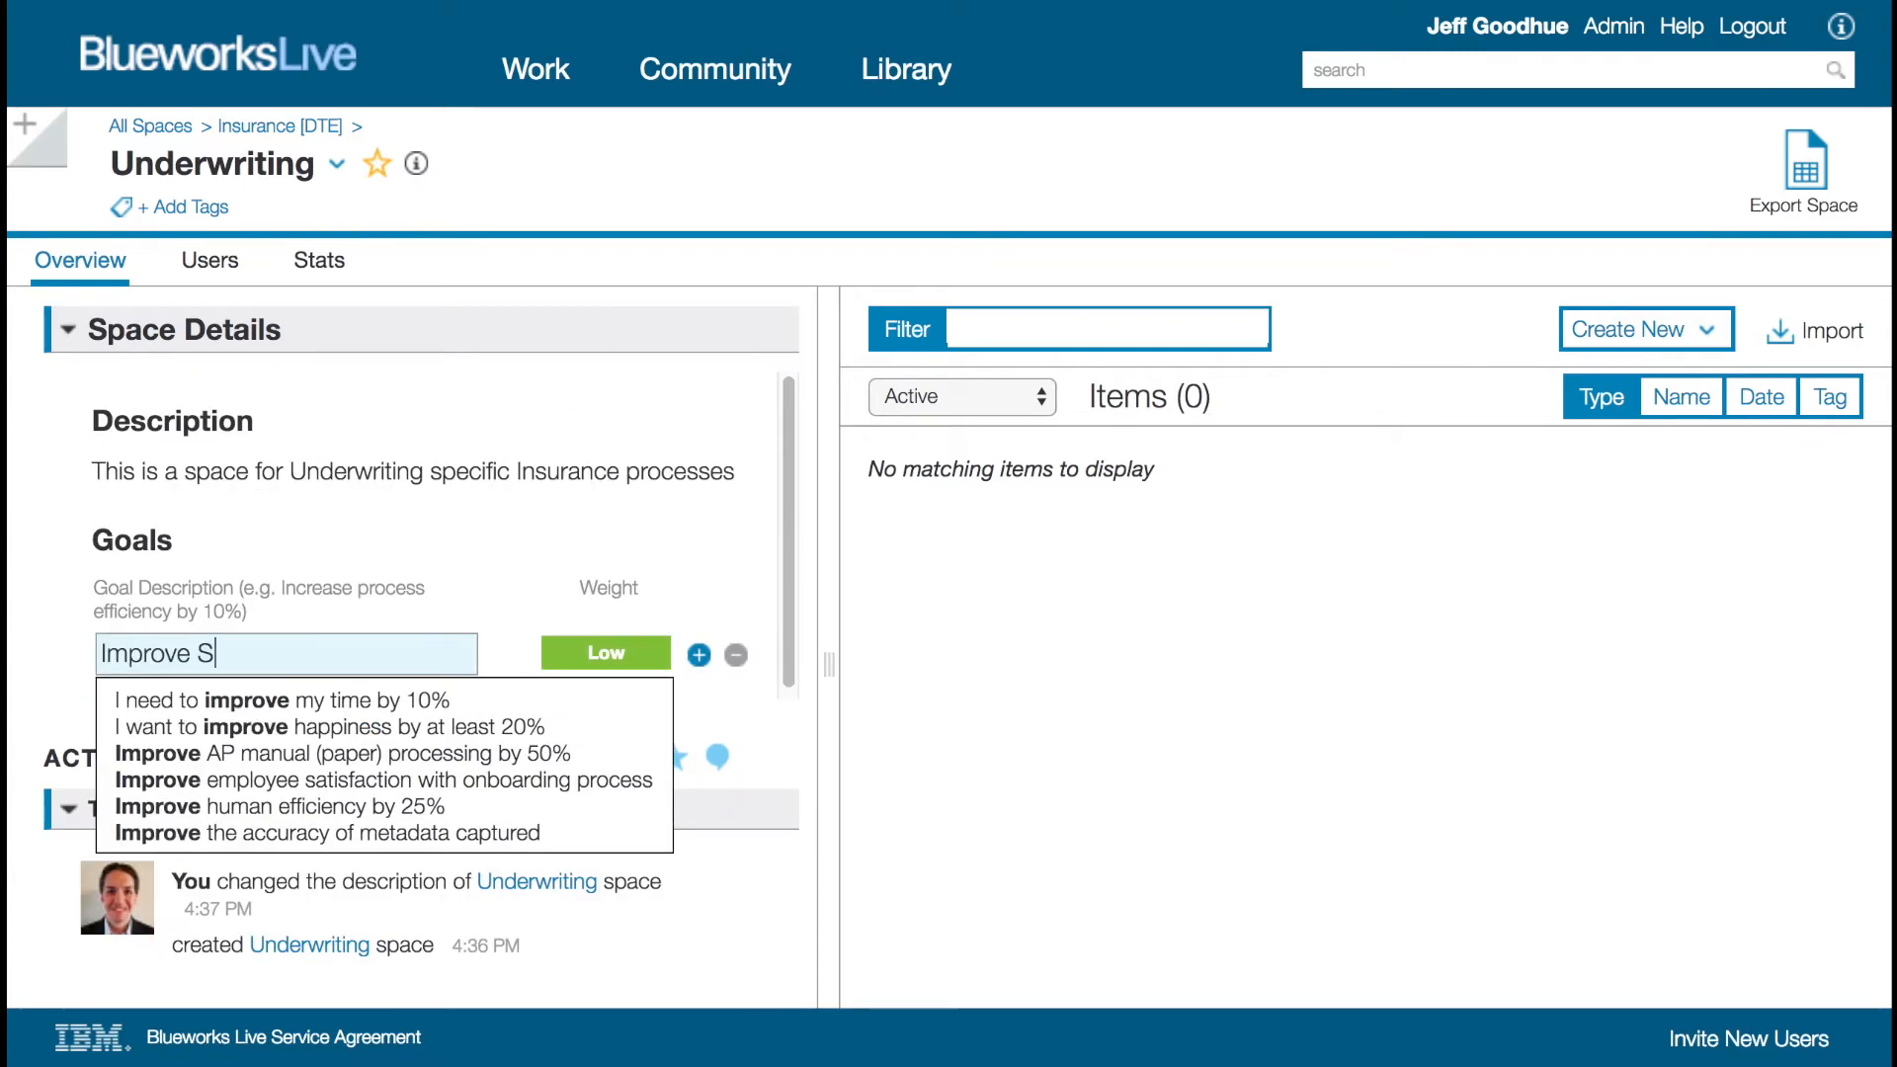
text(TP by 15%)
click(606, 653)
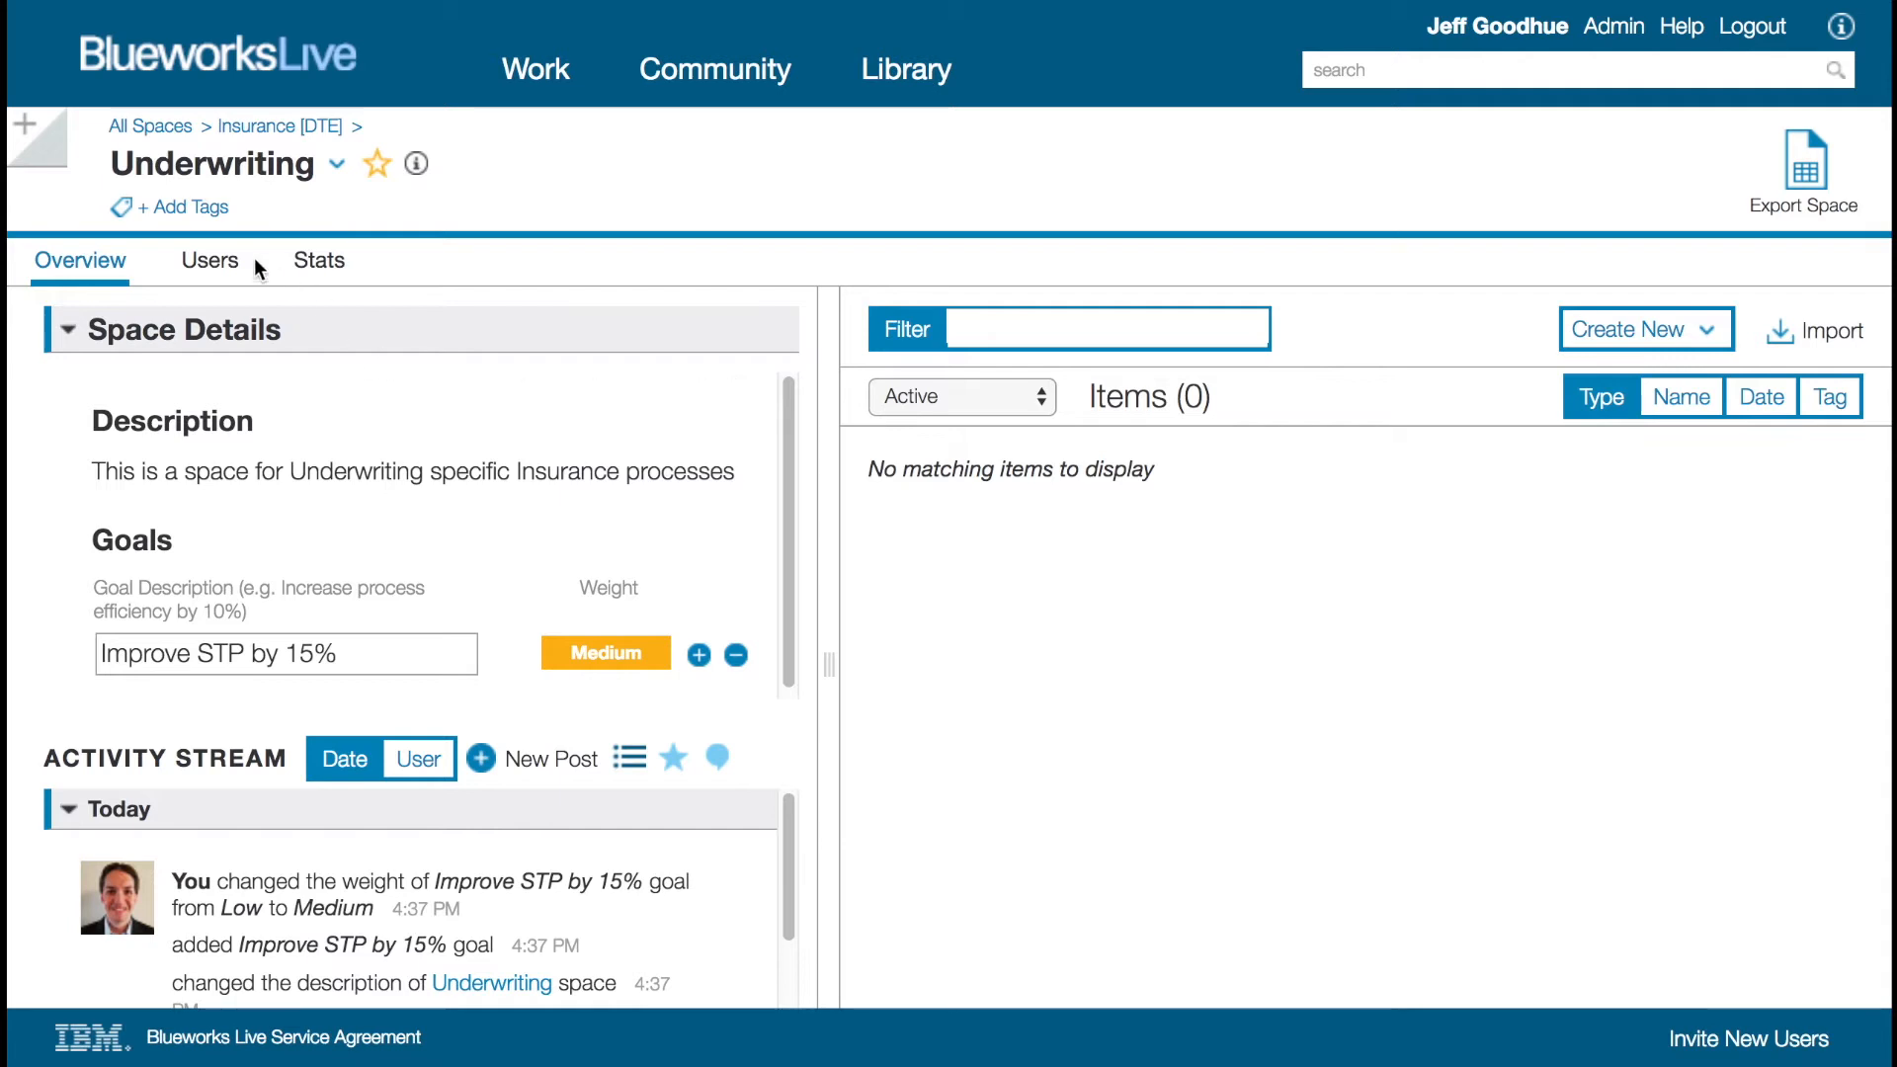
- Disable inheritance of the parent space's participant list and remove the All Editors, All Contributors and All Community groups
click(222, 261)
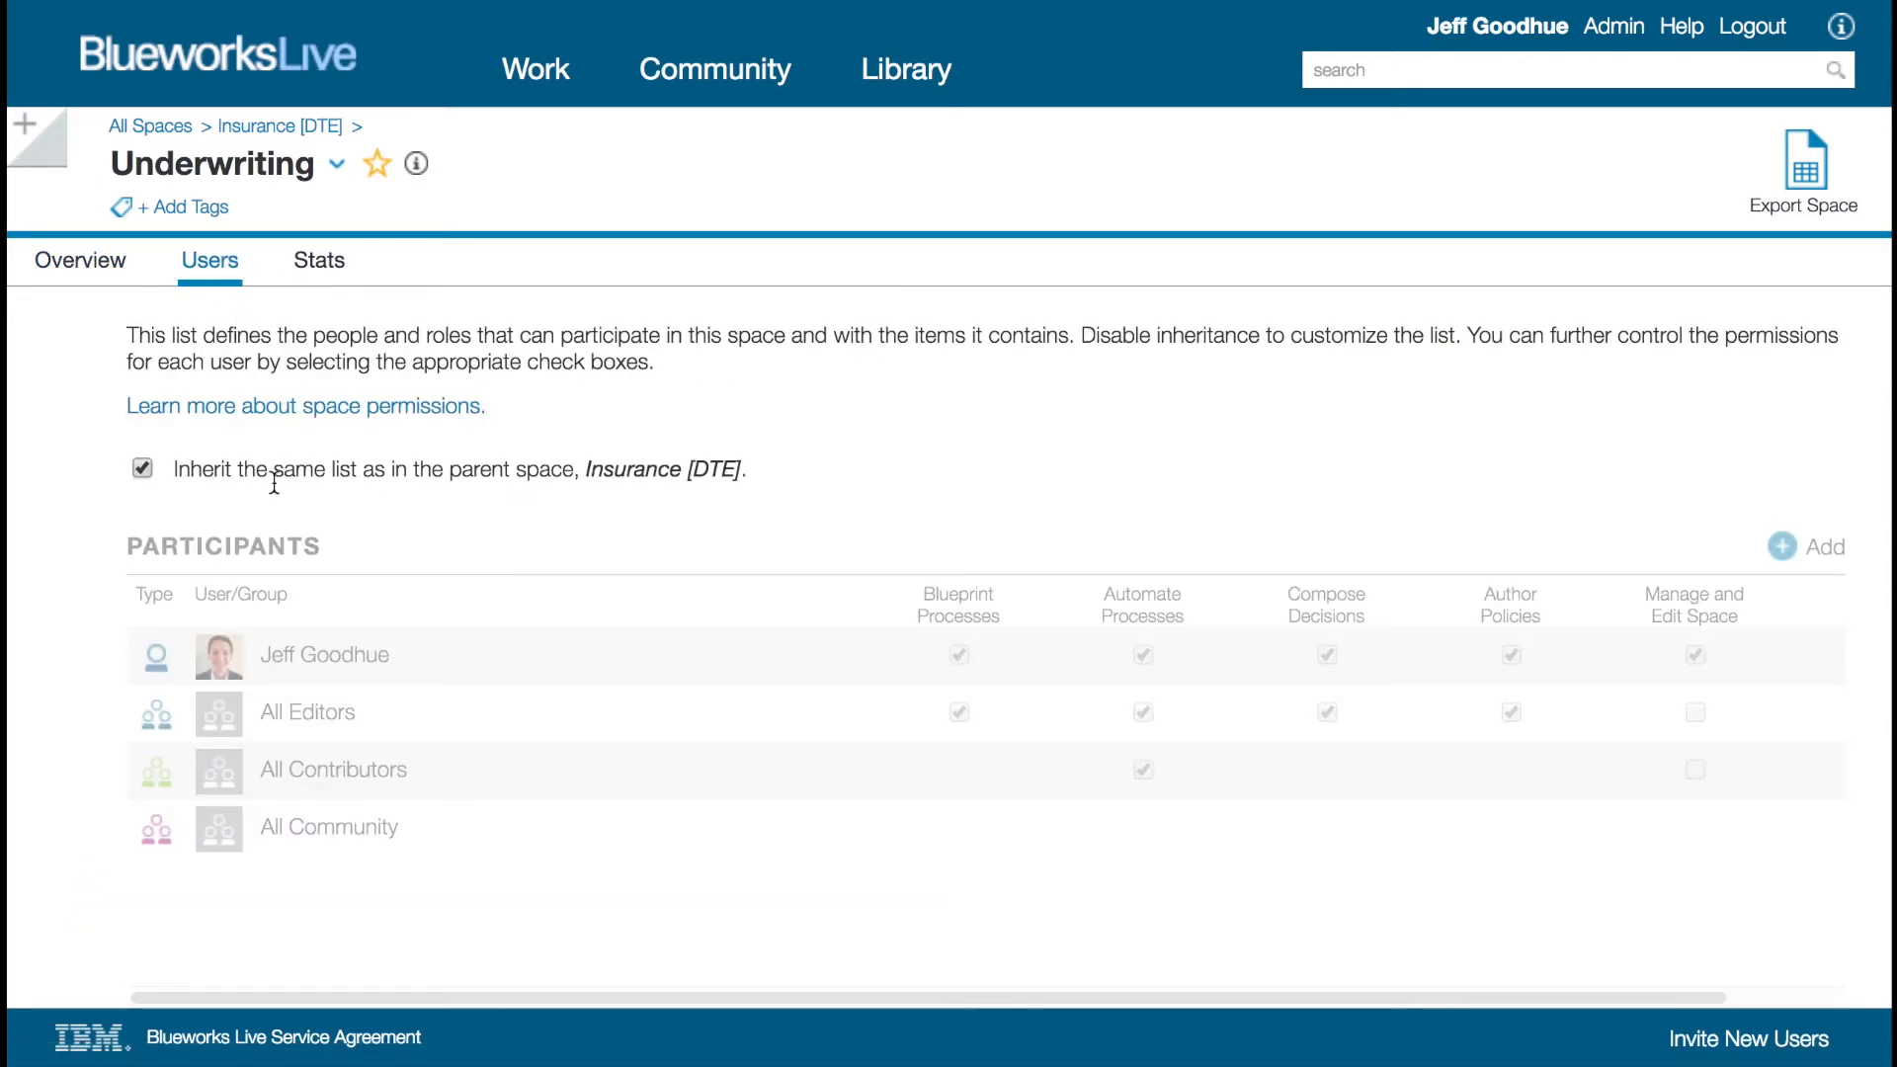
click(141, 472)
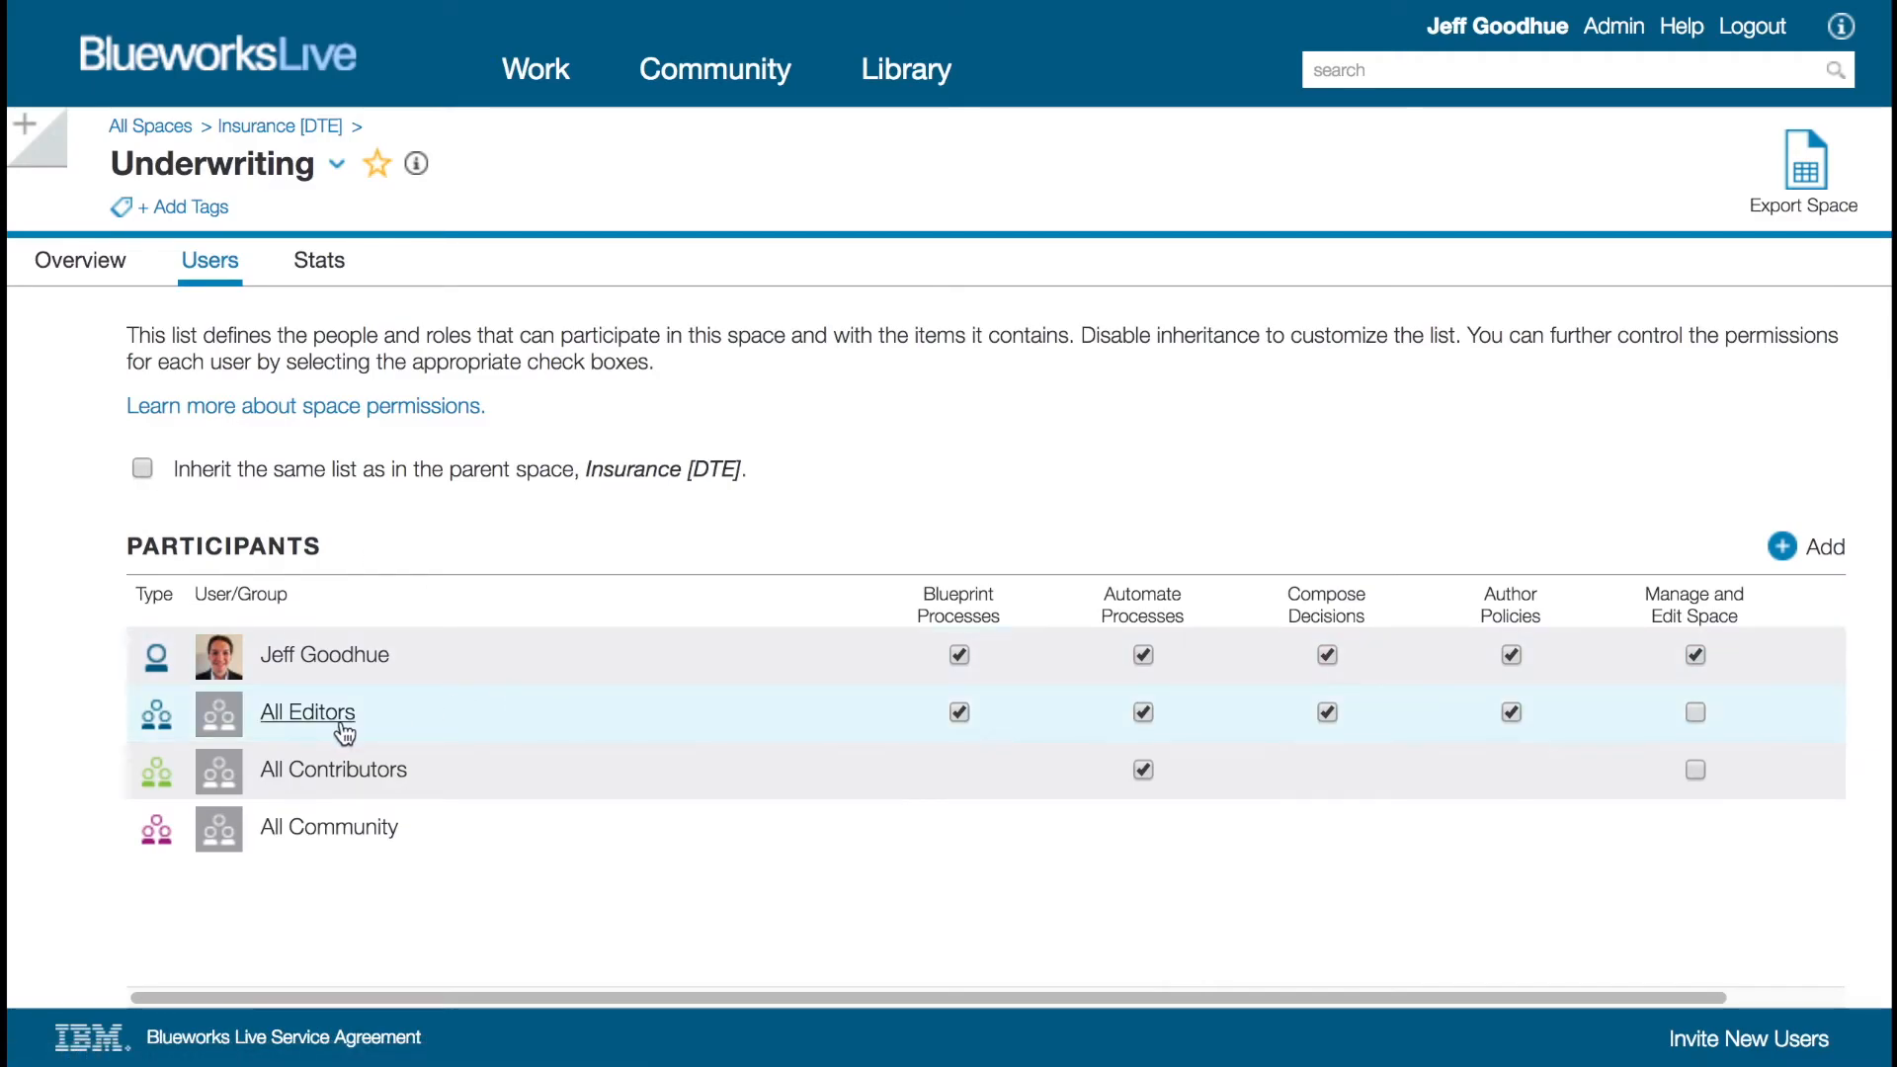
scroll(1010, 726, right, 3)
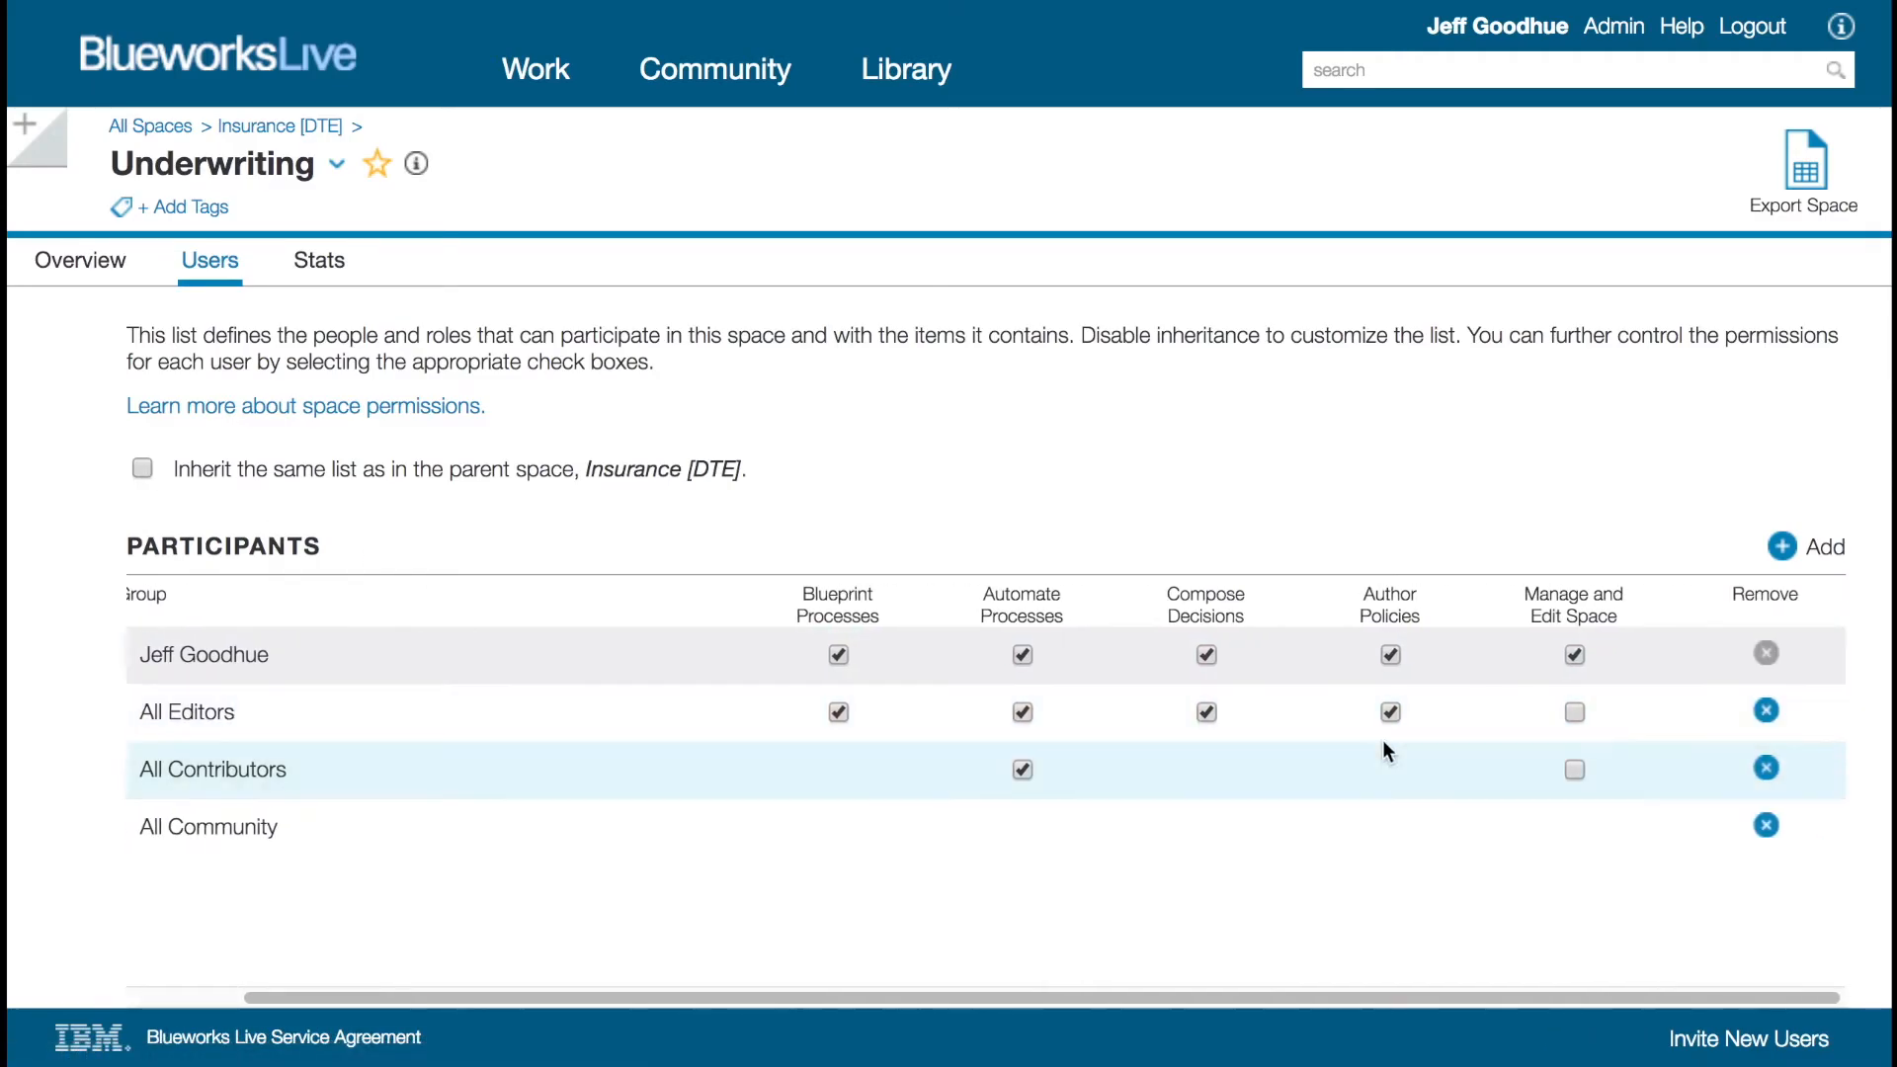
click(1765, 714)
click(1765, 714)
click(1765, 713)
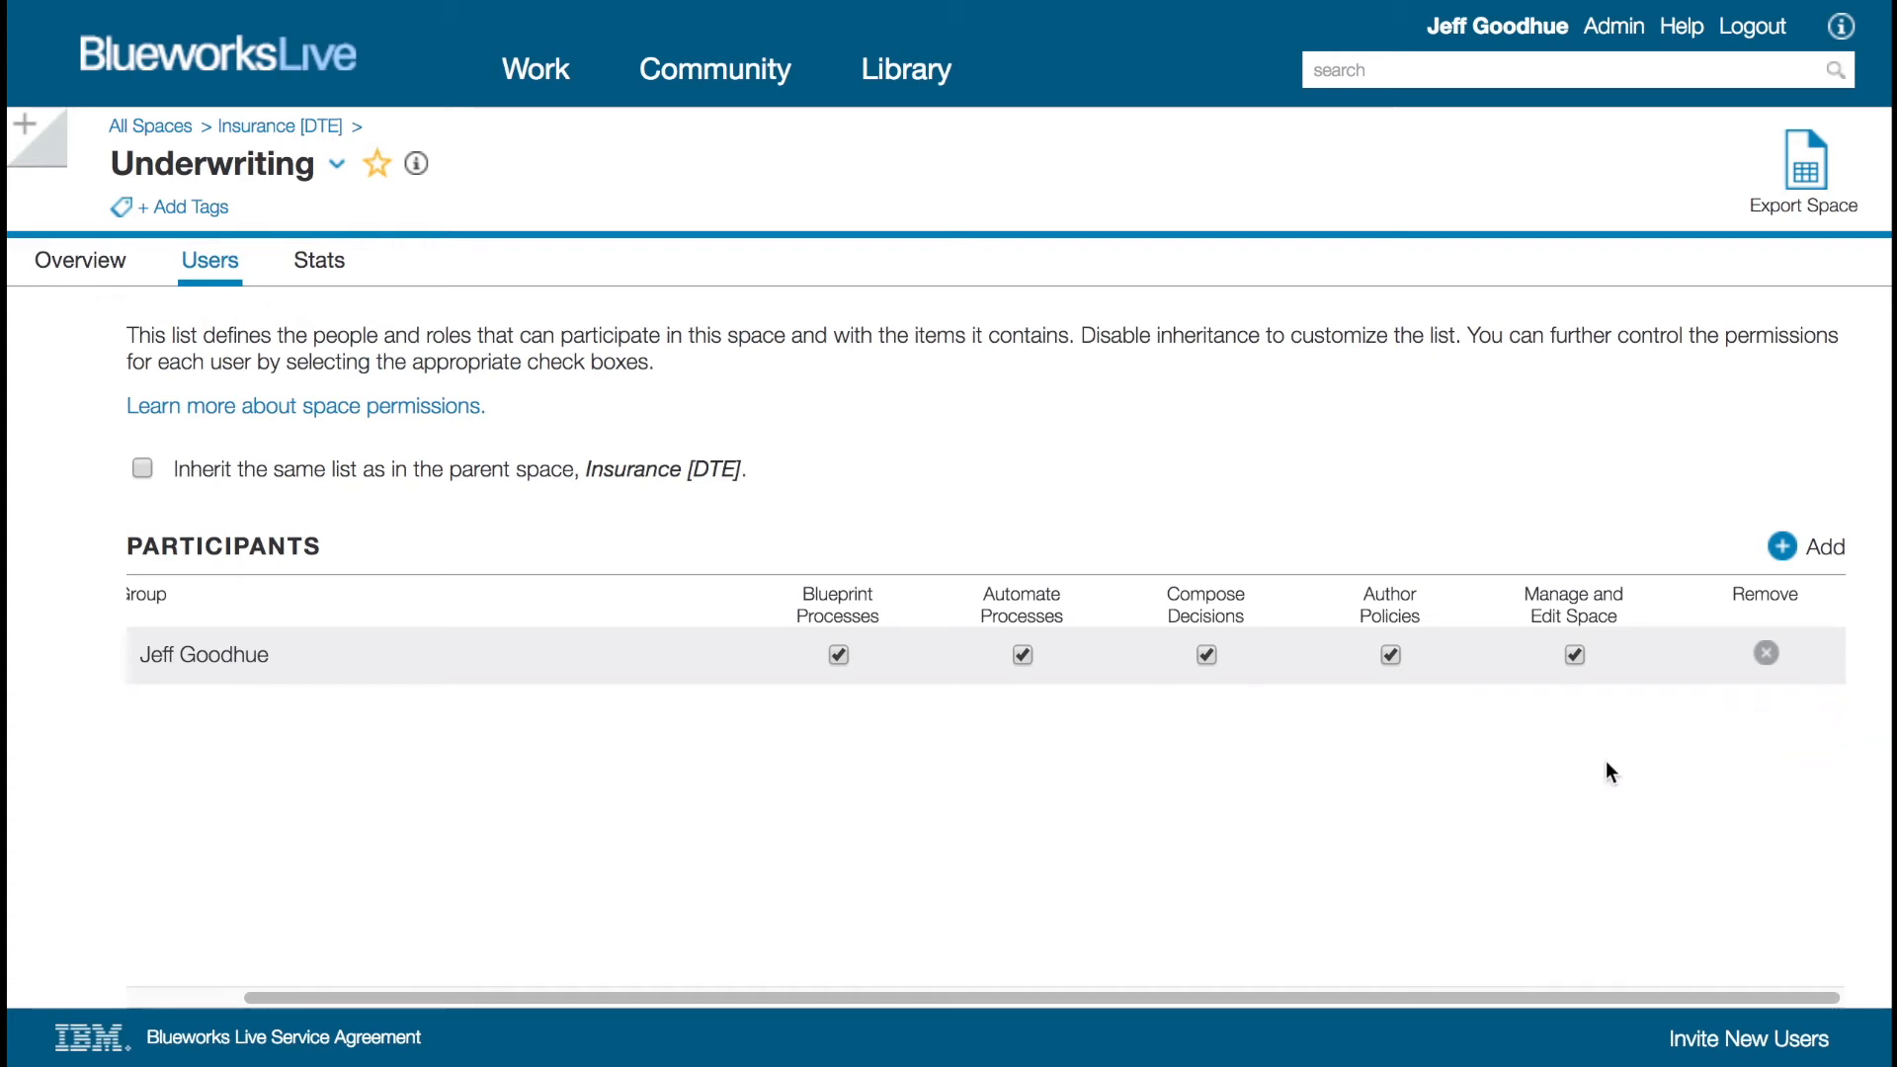
drag(364, 998, 233, 996)
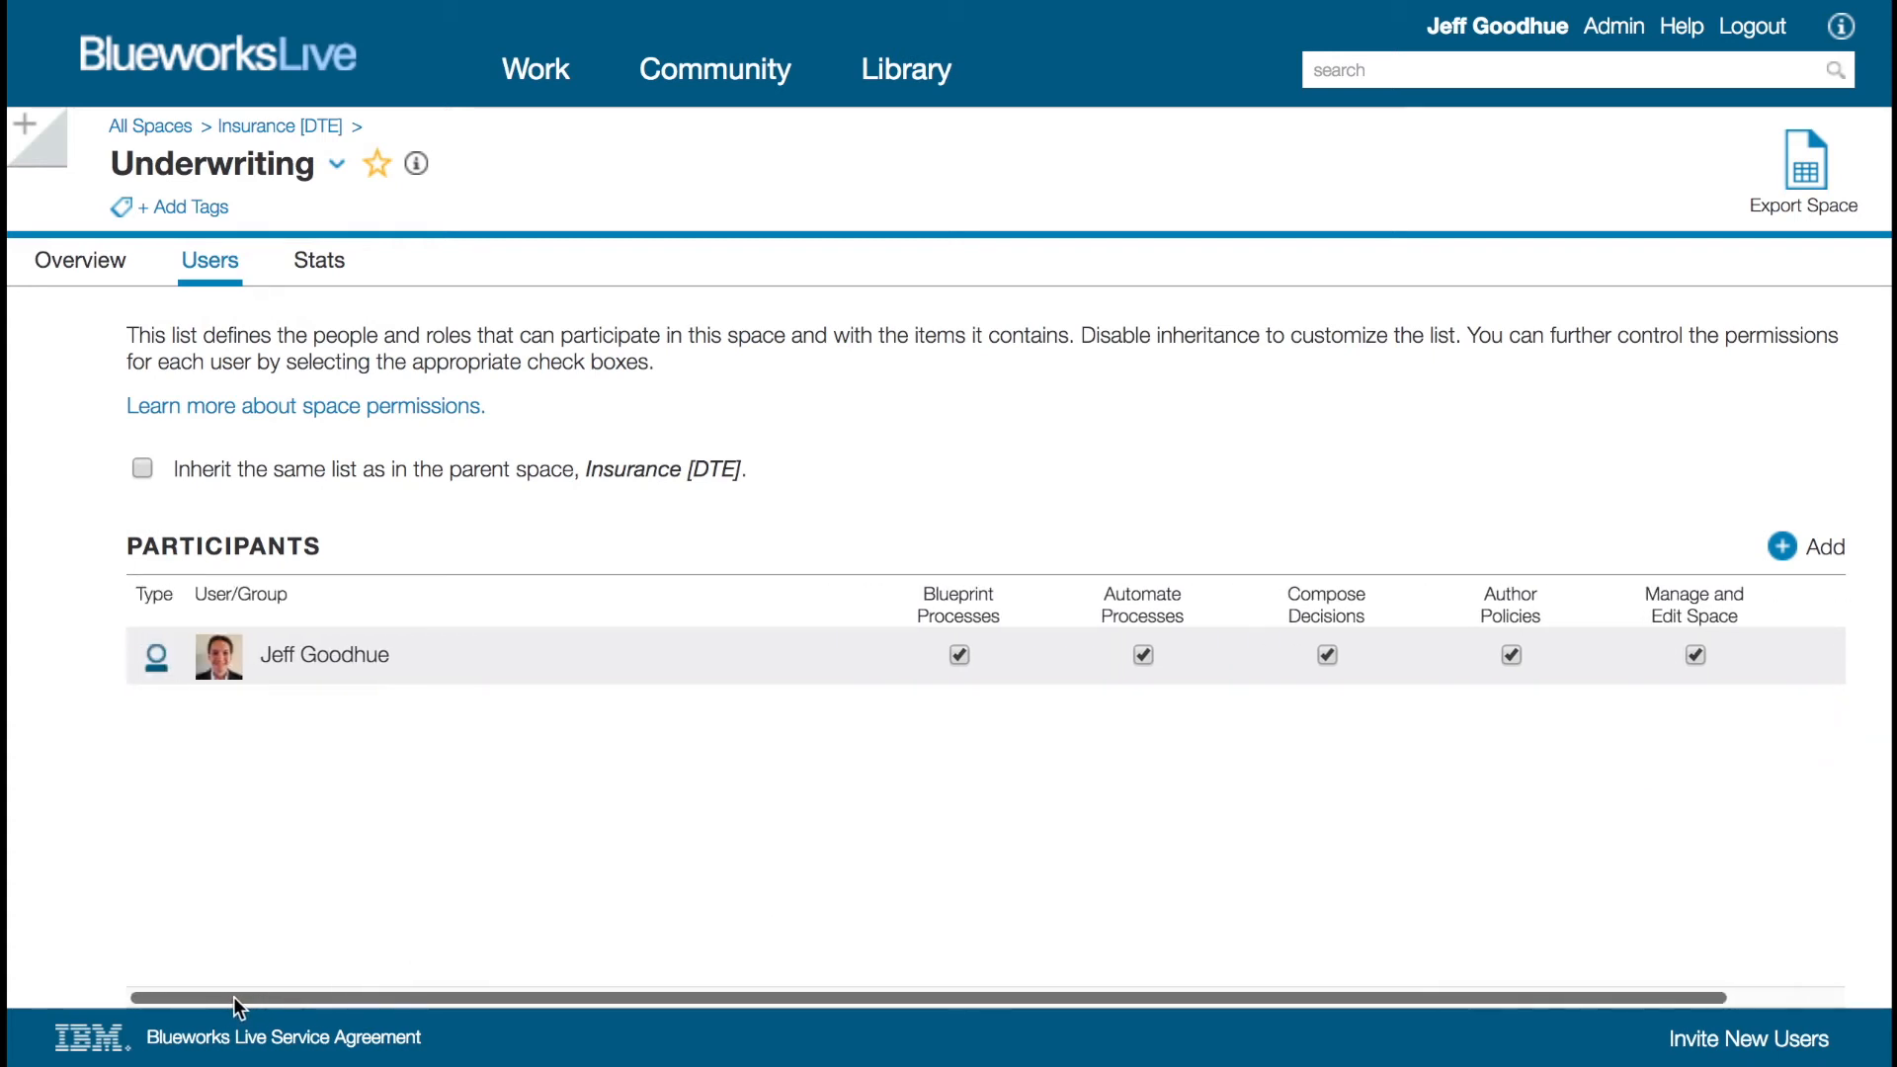
- Add the Insurance group as a participant of the Underwriting space with only the Blueprint Processes permission
click(1818, 551)
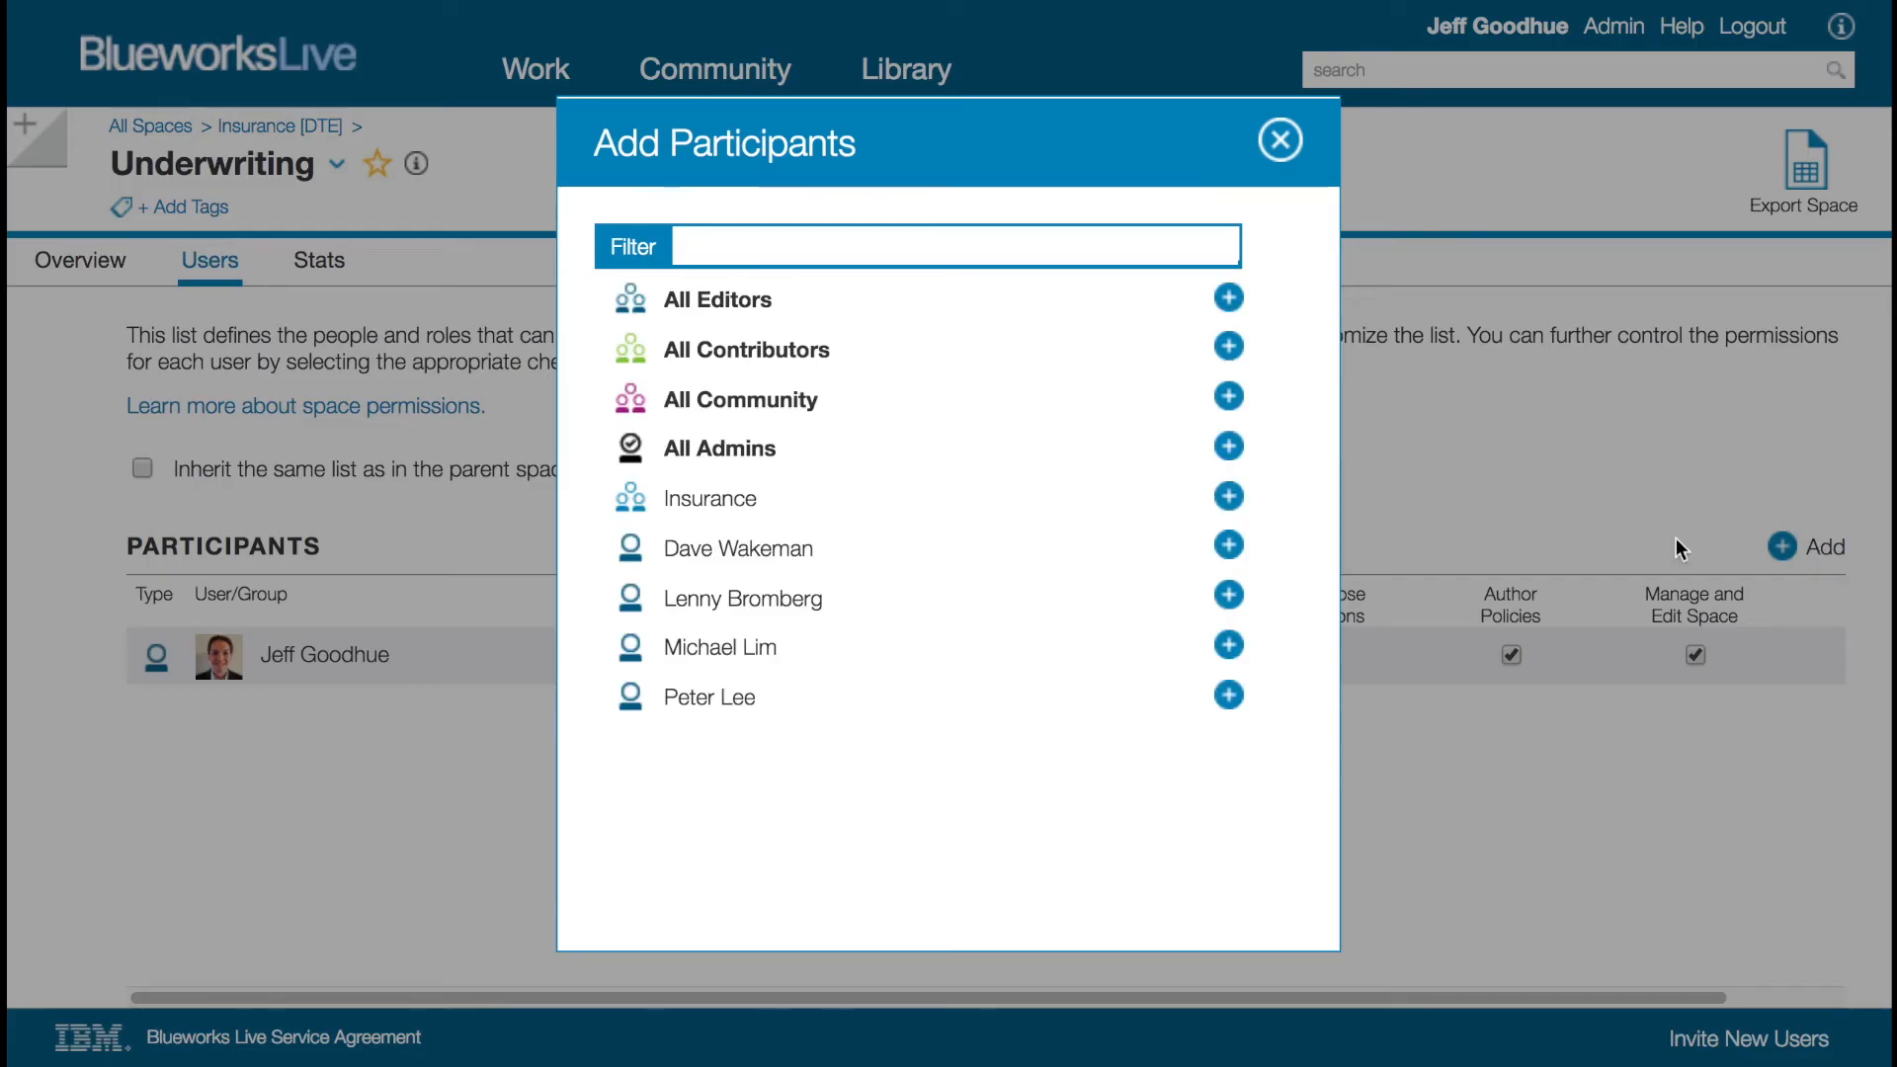
click(753, 508)
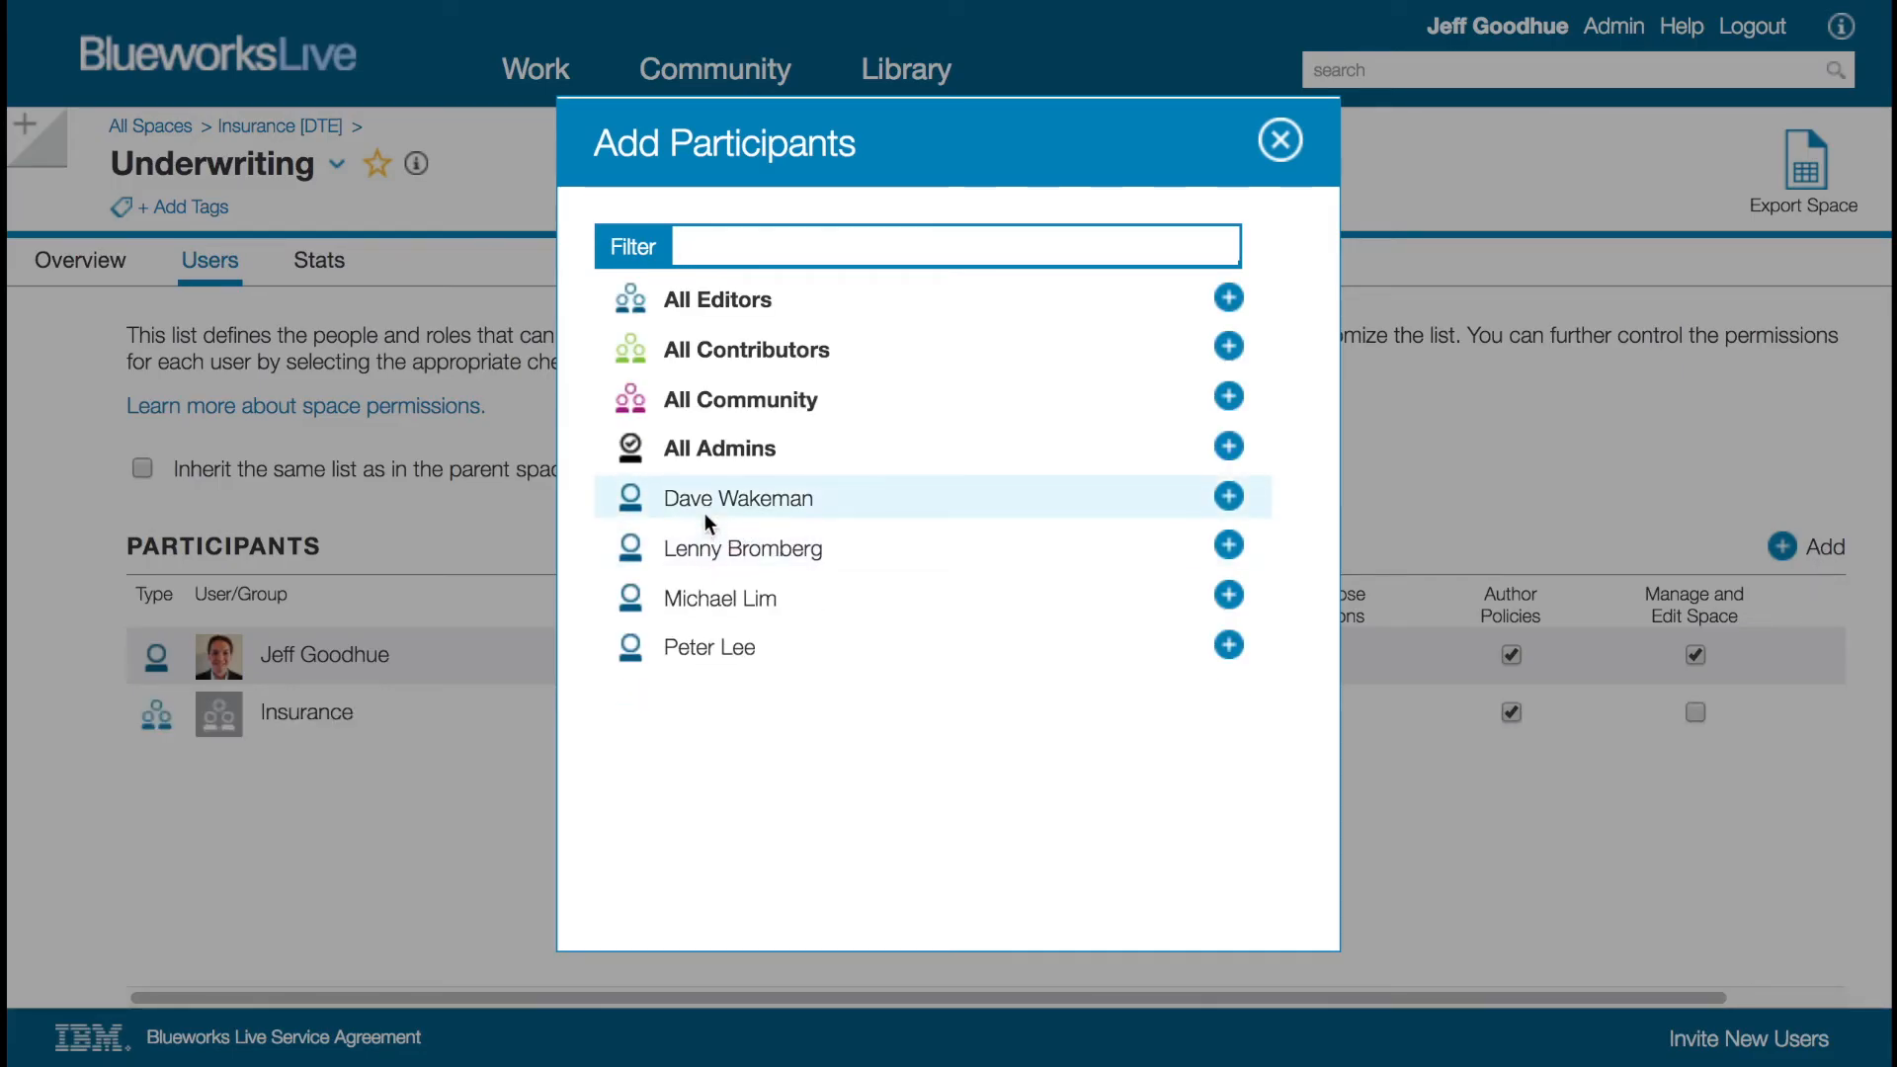
click(1280, 139)
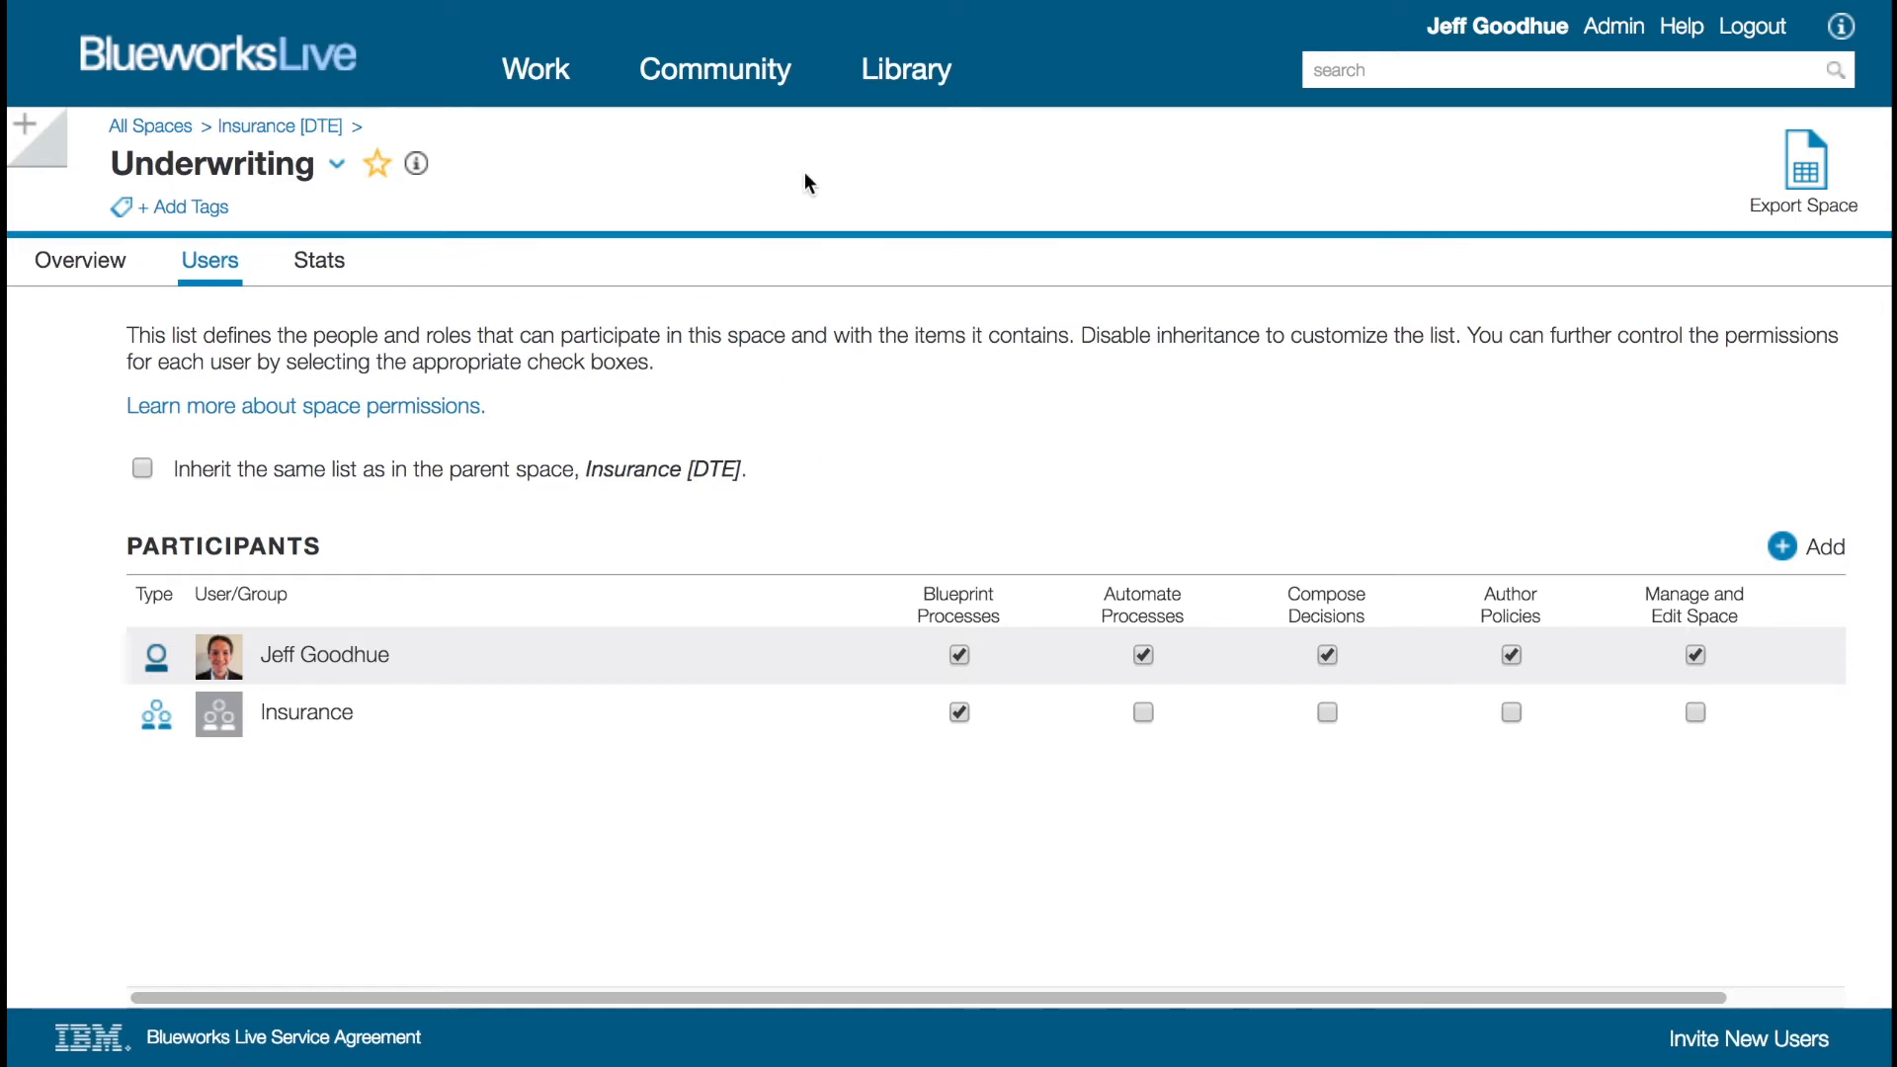
- Create a user group named Underwriting with the description "The Underwriting specific users"
click(895, 94)
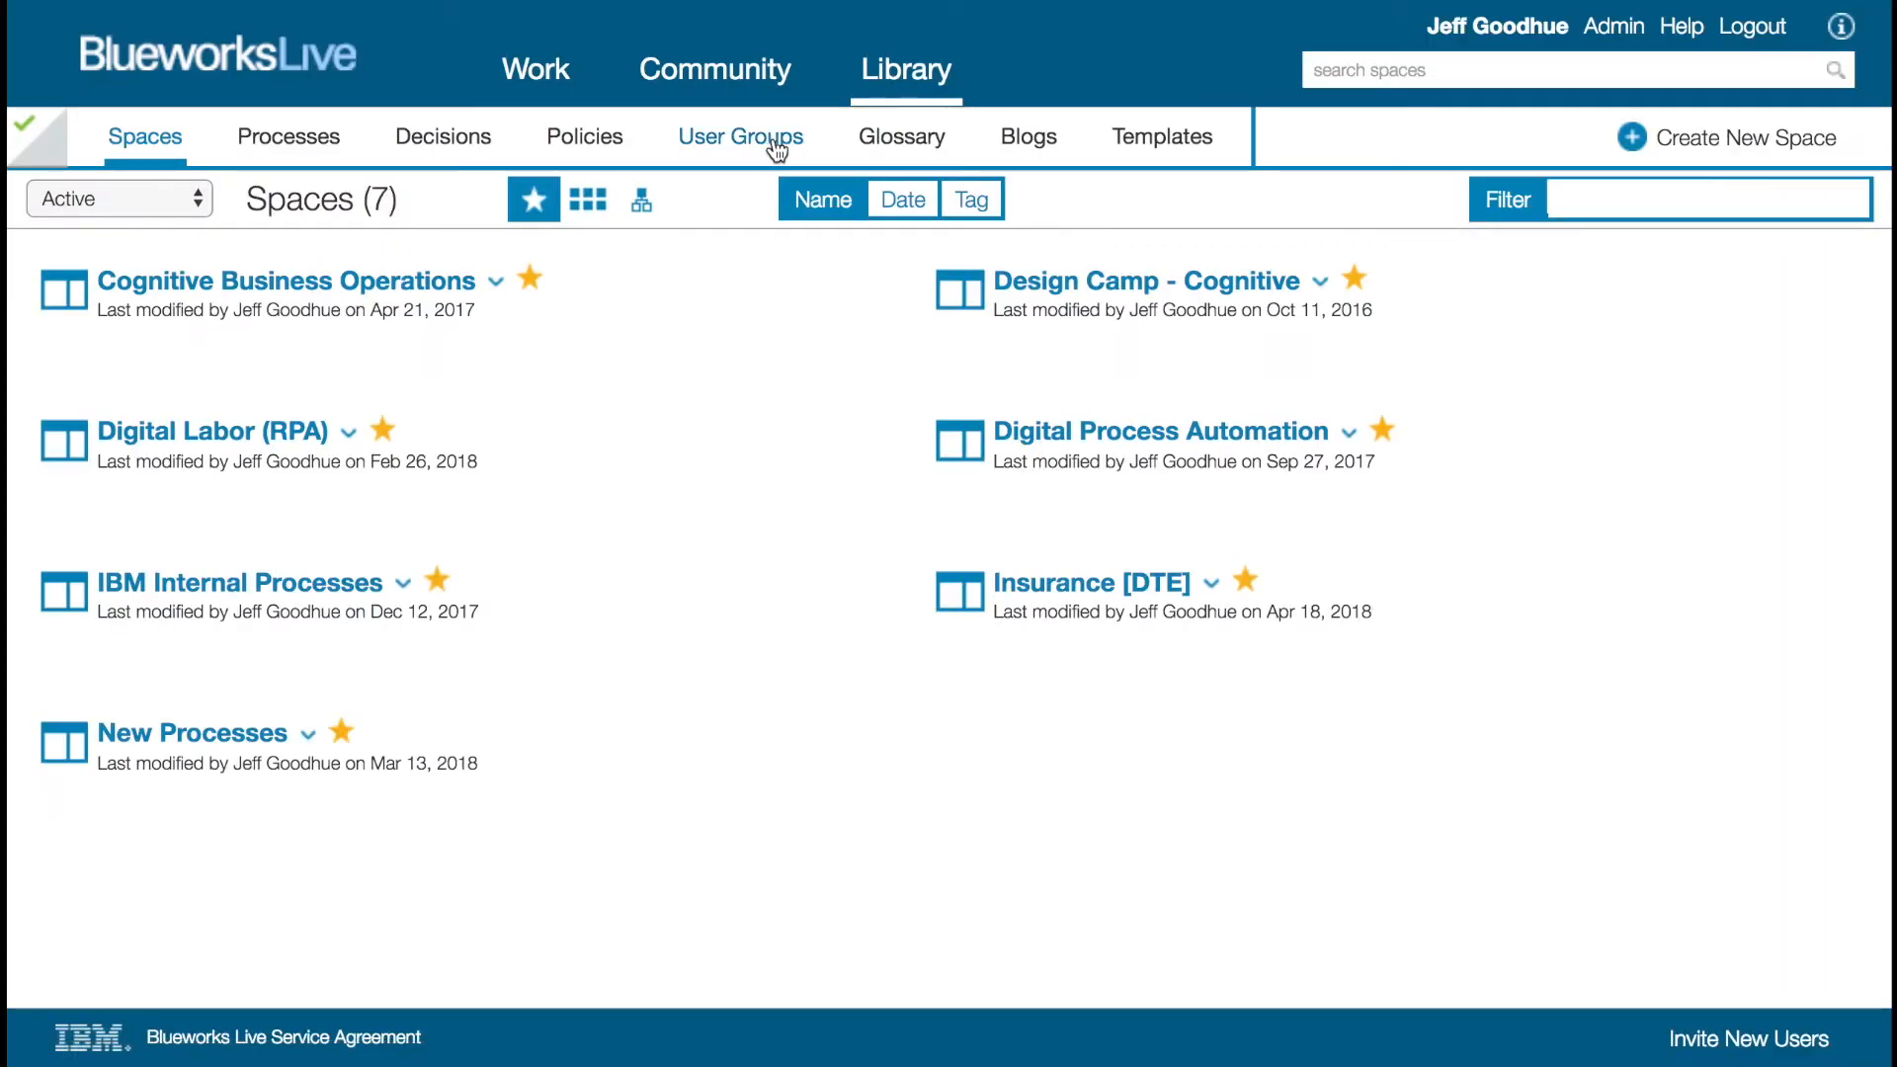
click(774, 140)
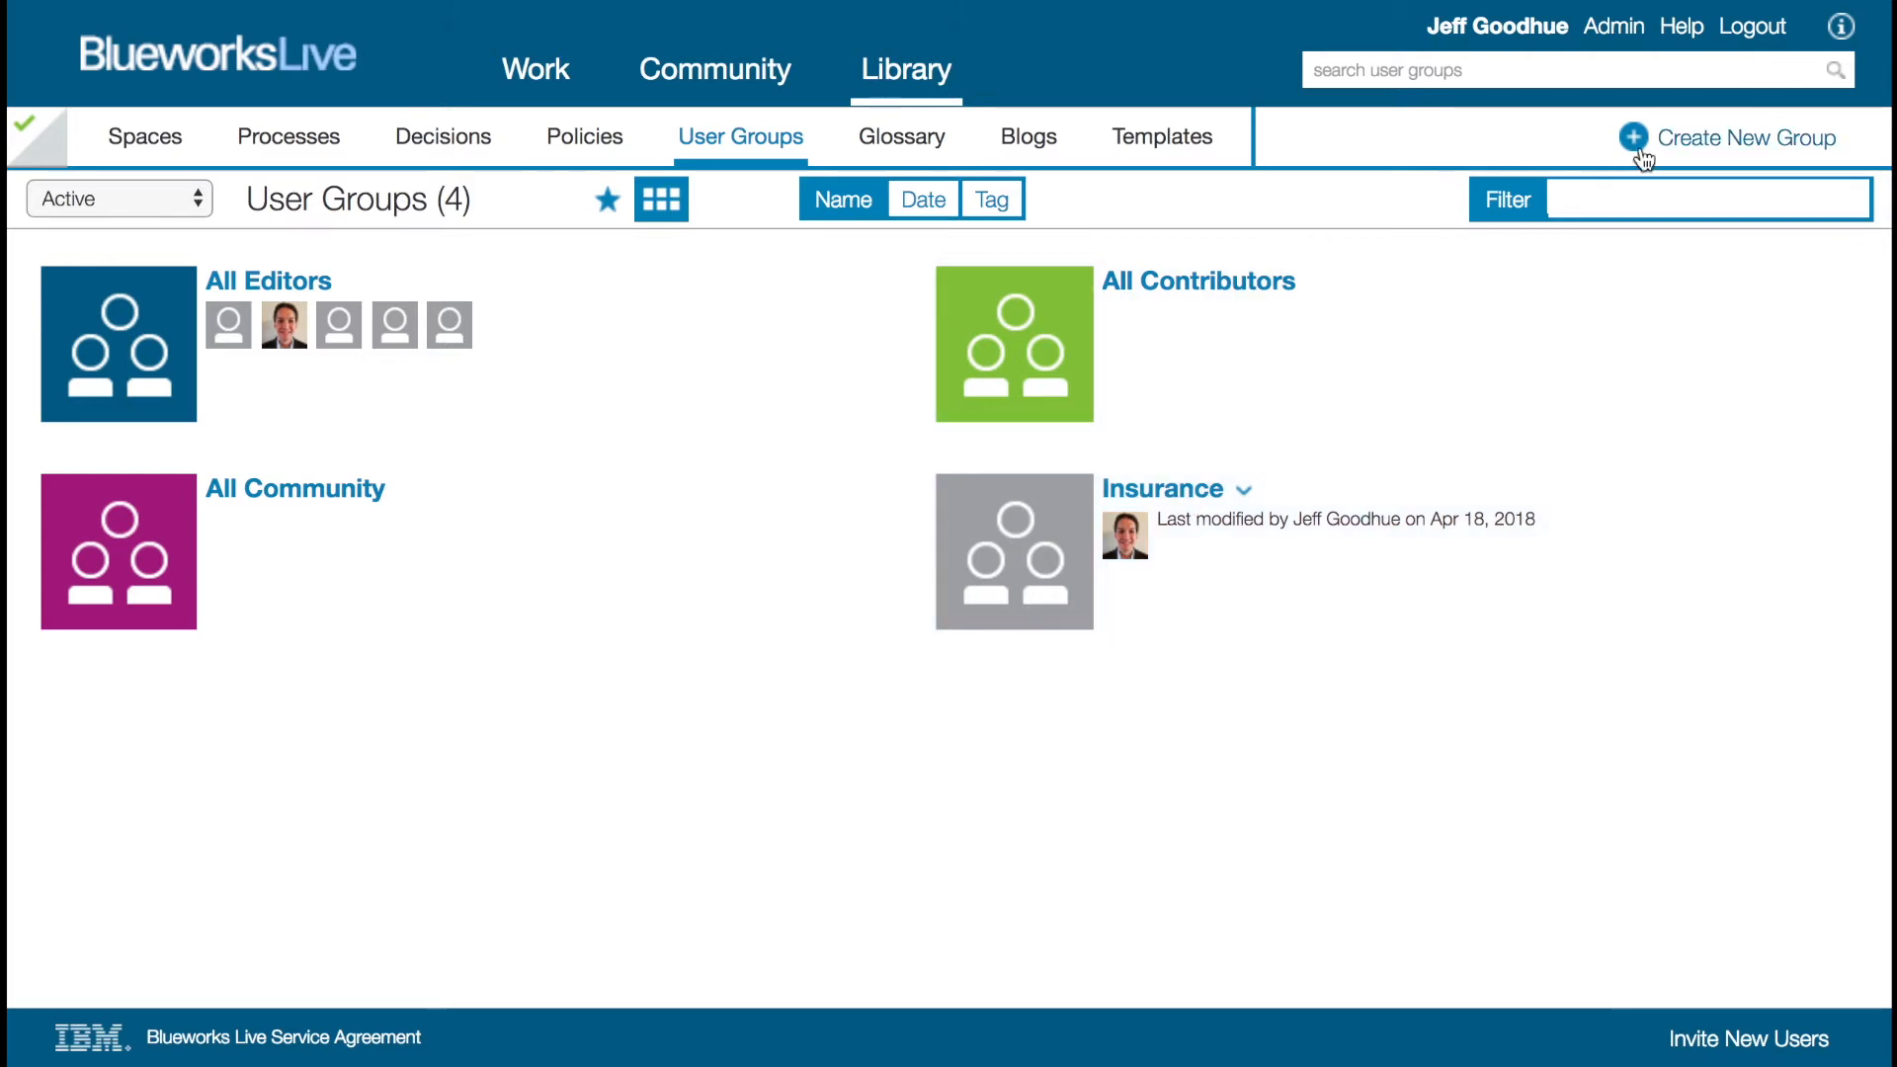
click(1693, 143)
text(Underwriting)
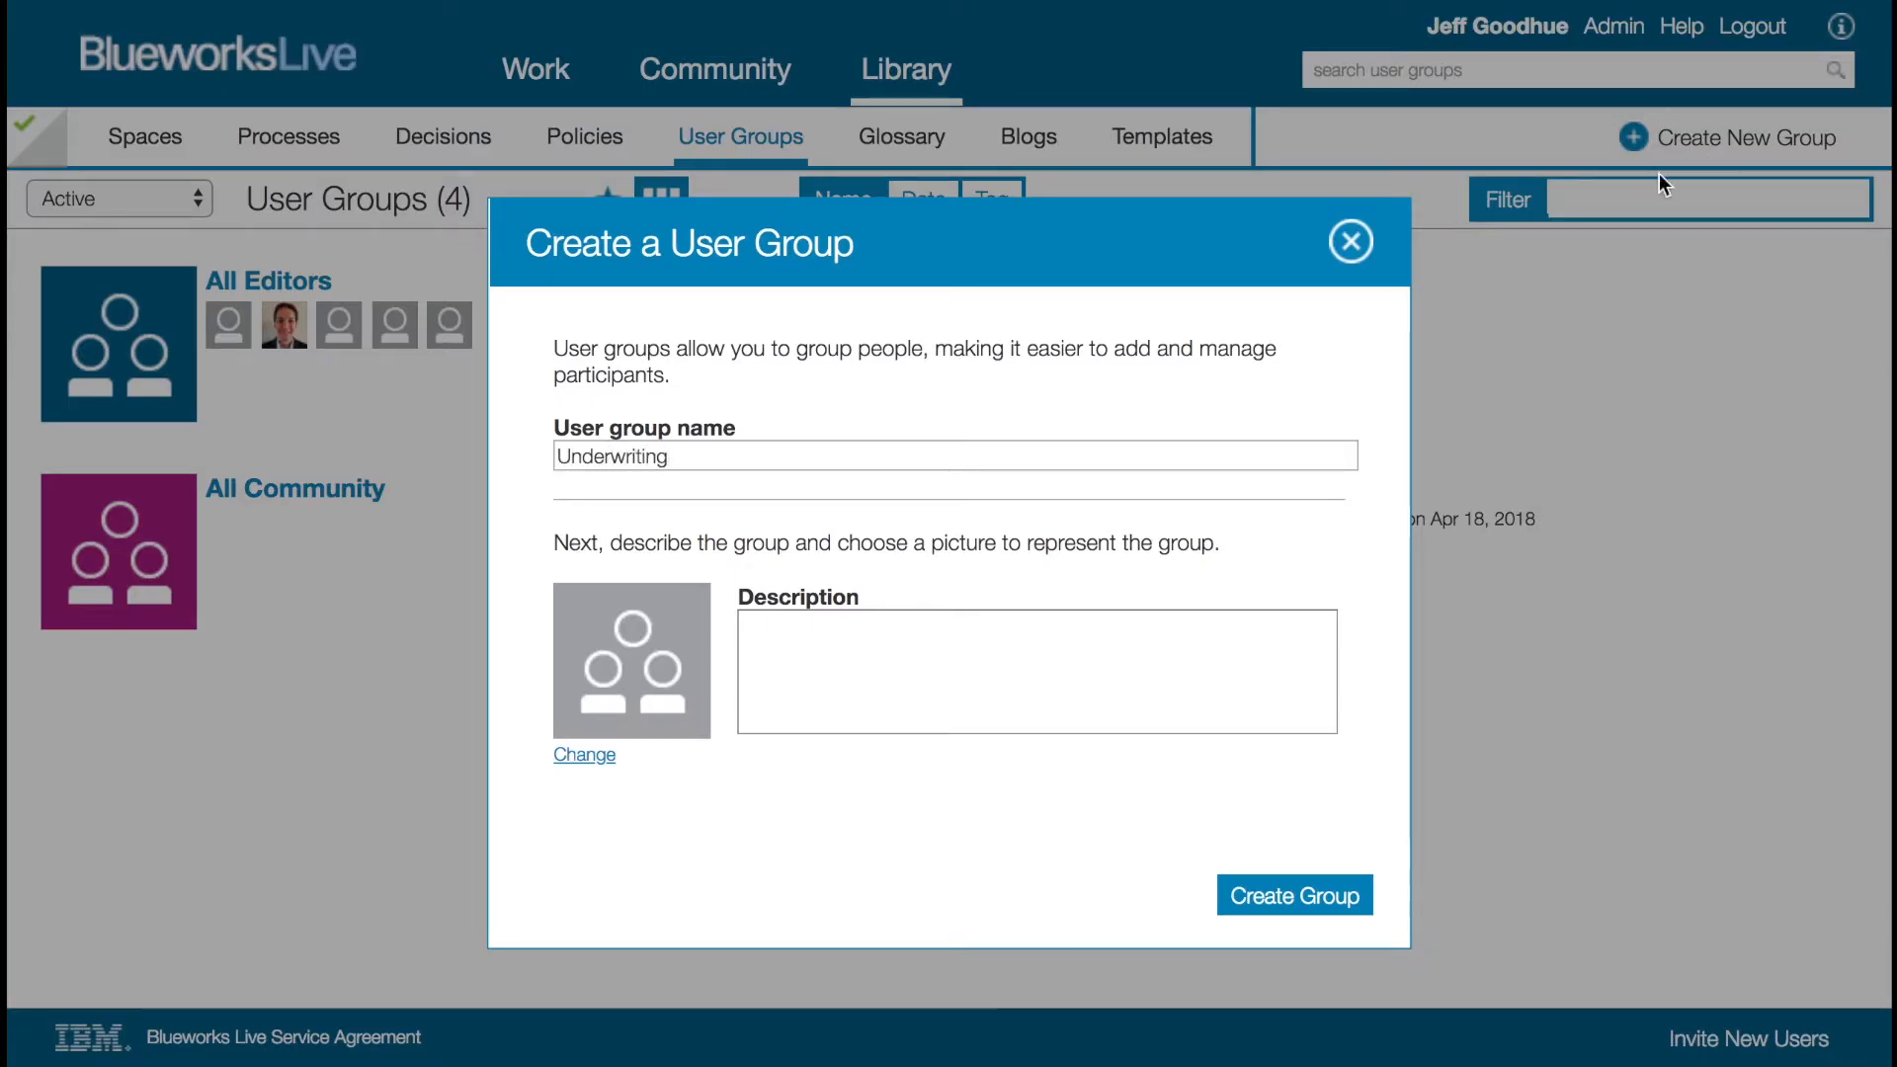
text(The Underwriting specii)
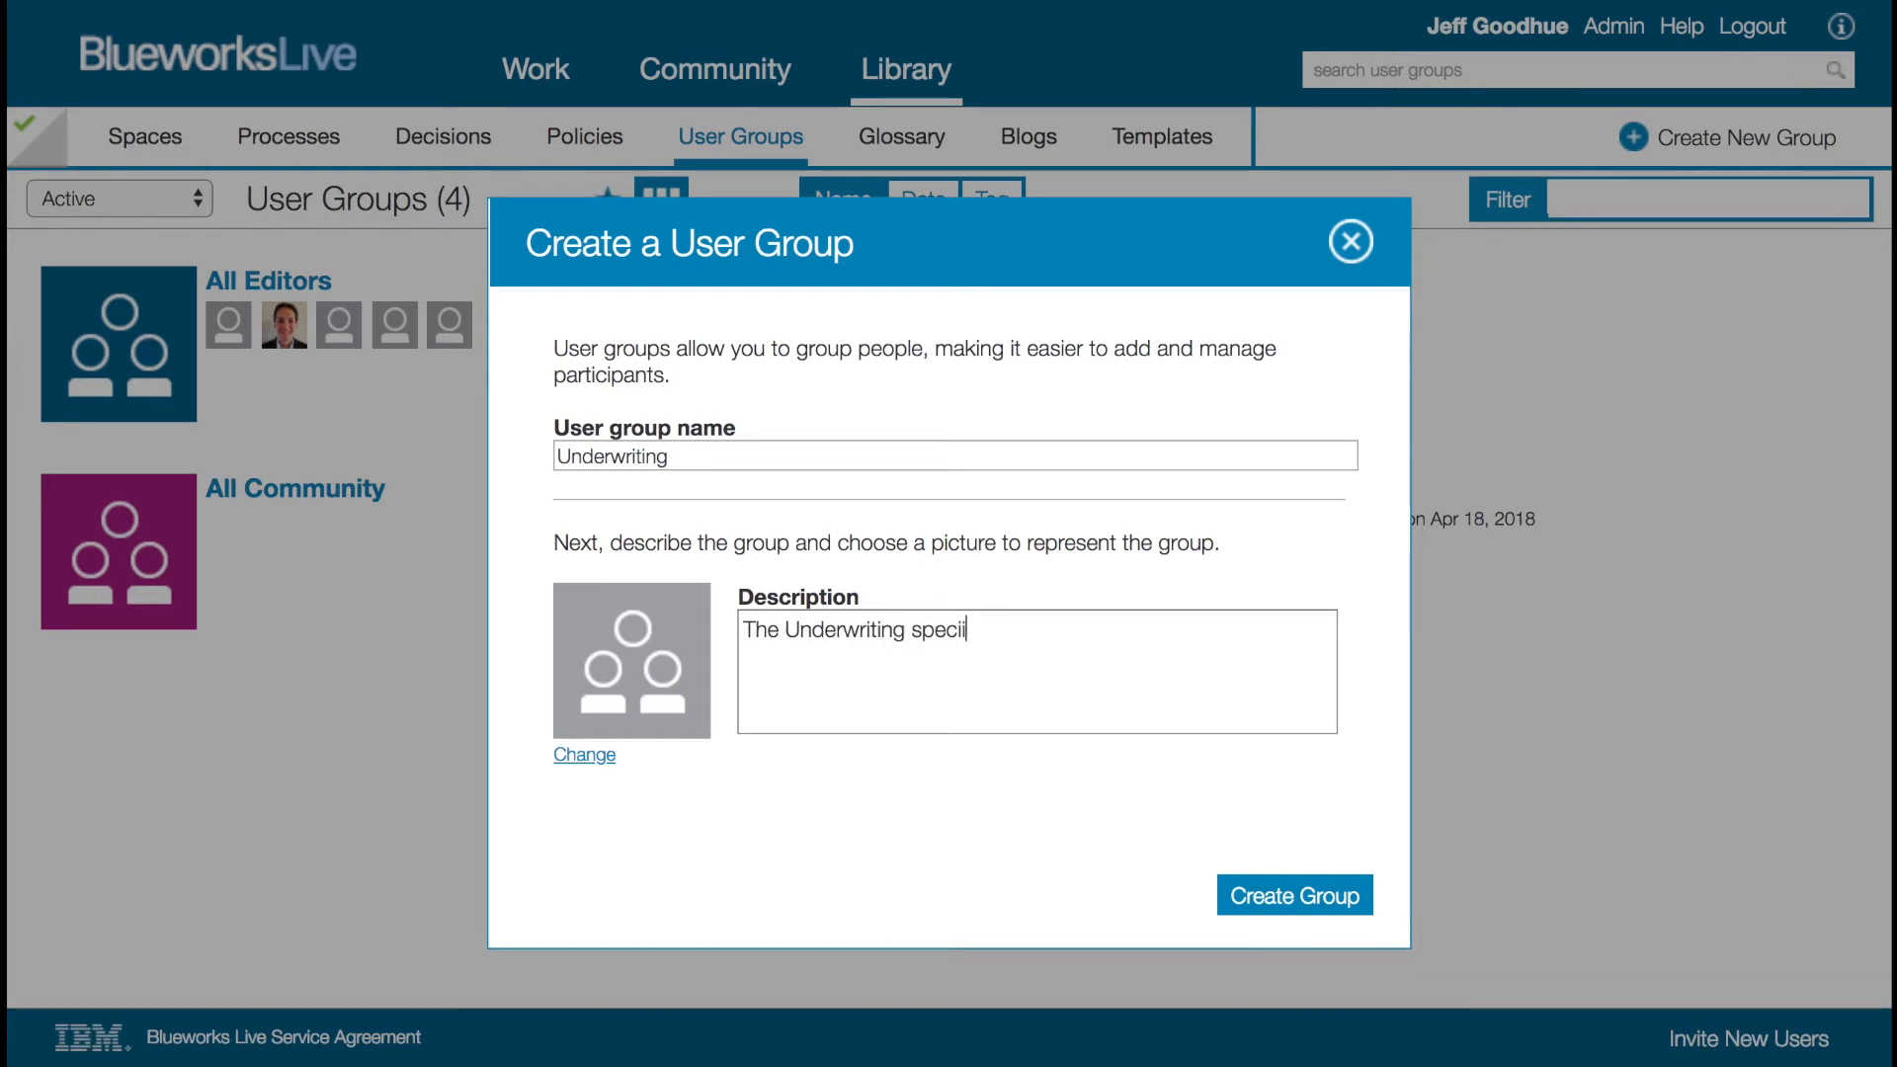
key(BackSpace)
text(fic users)
click(1290, 897)
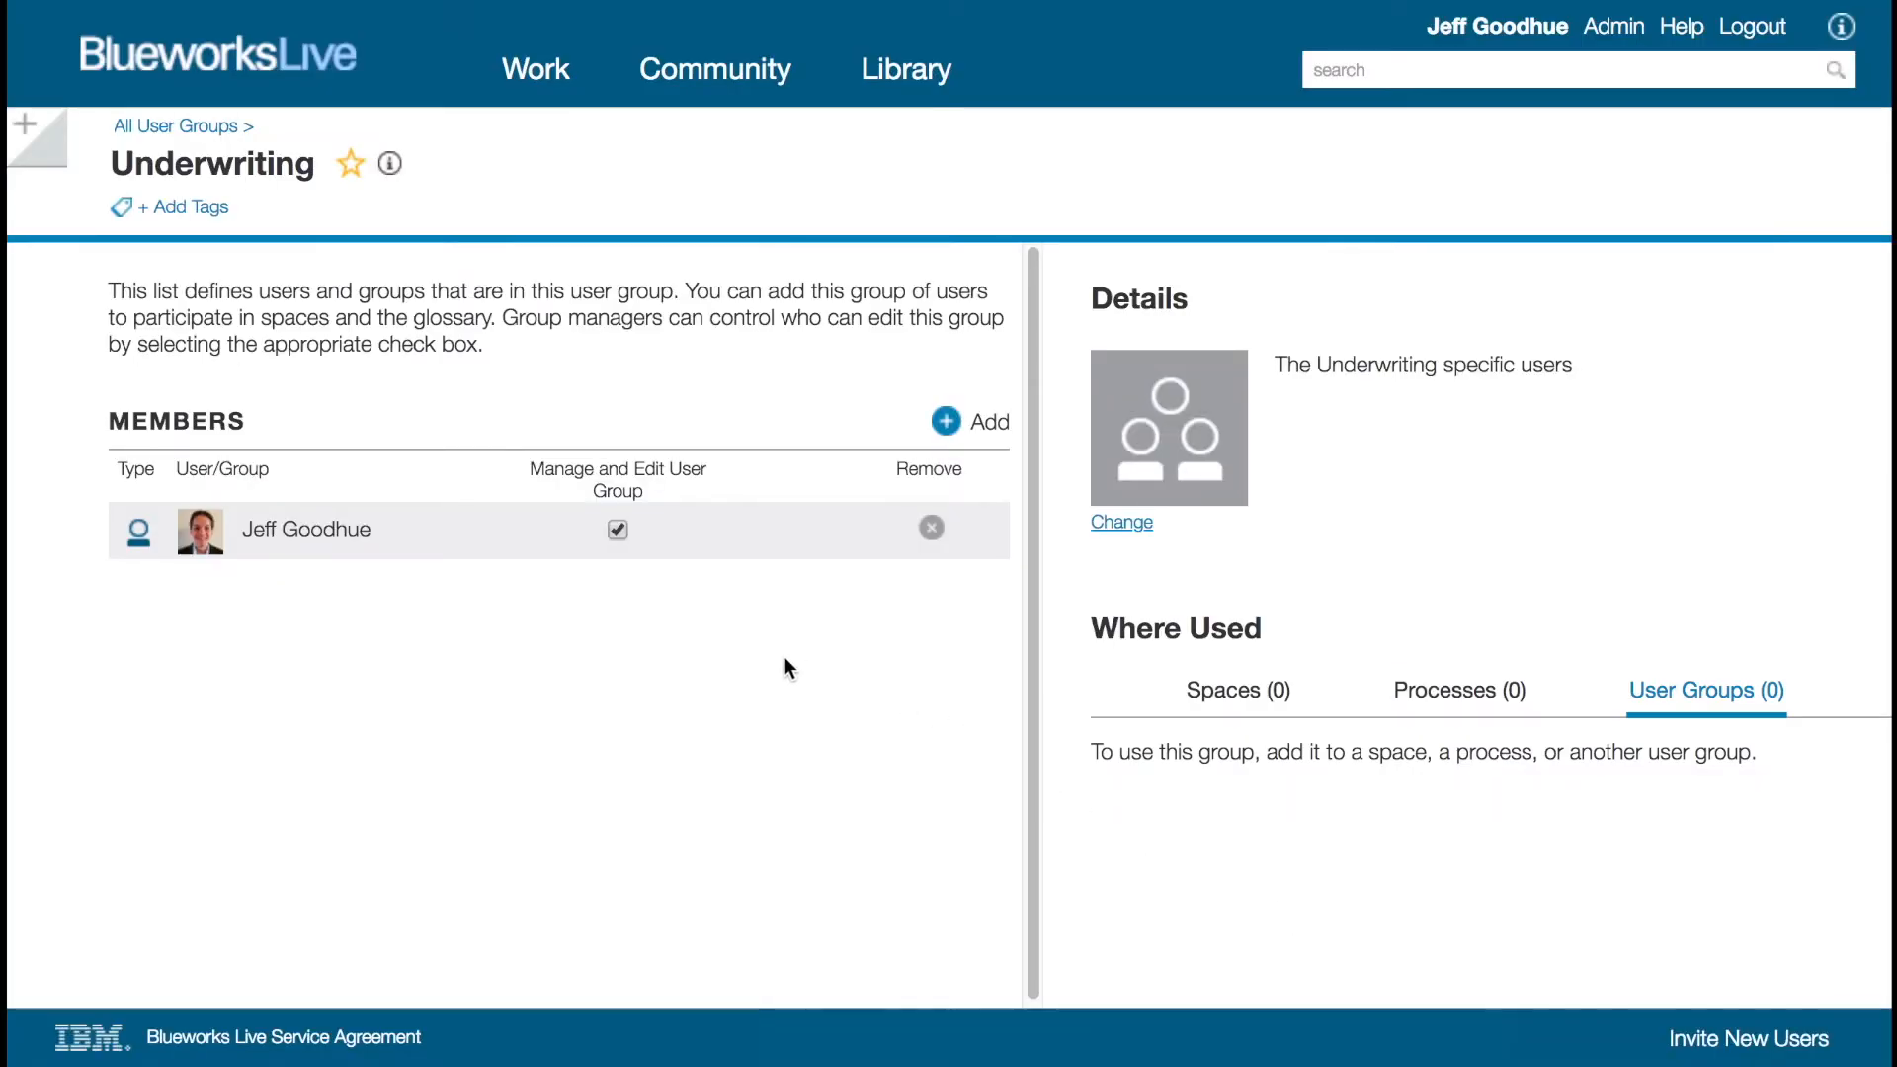
- Add the first listed individual user to the Underwriting group and grant that member the Manage and Edit User Group permission
click(991, 425)
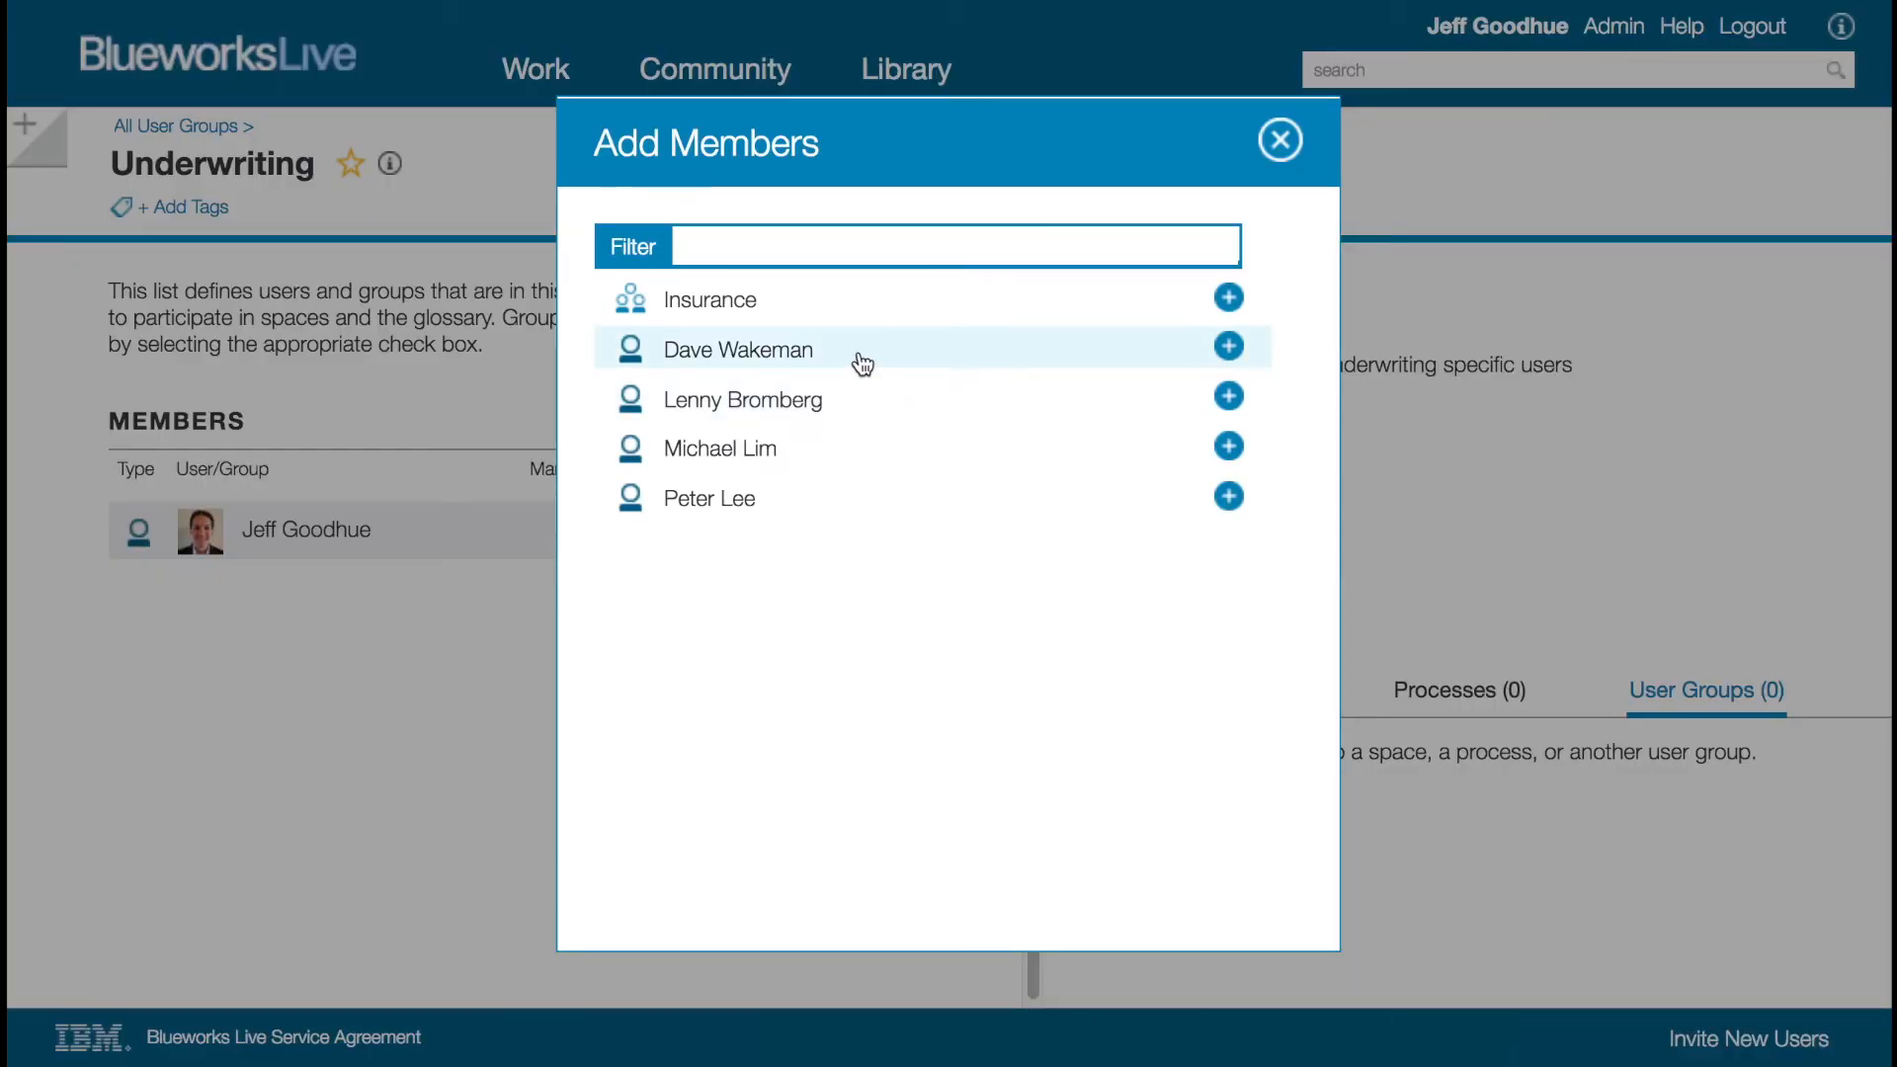
click(857, 361)
click(1281, 148)
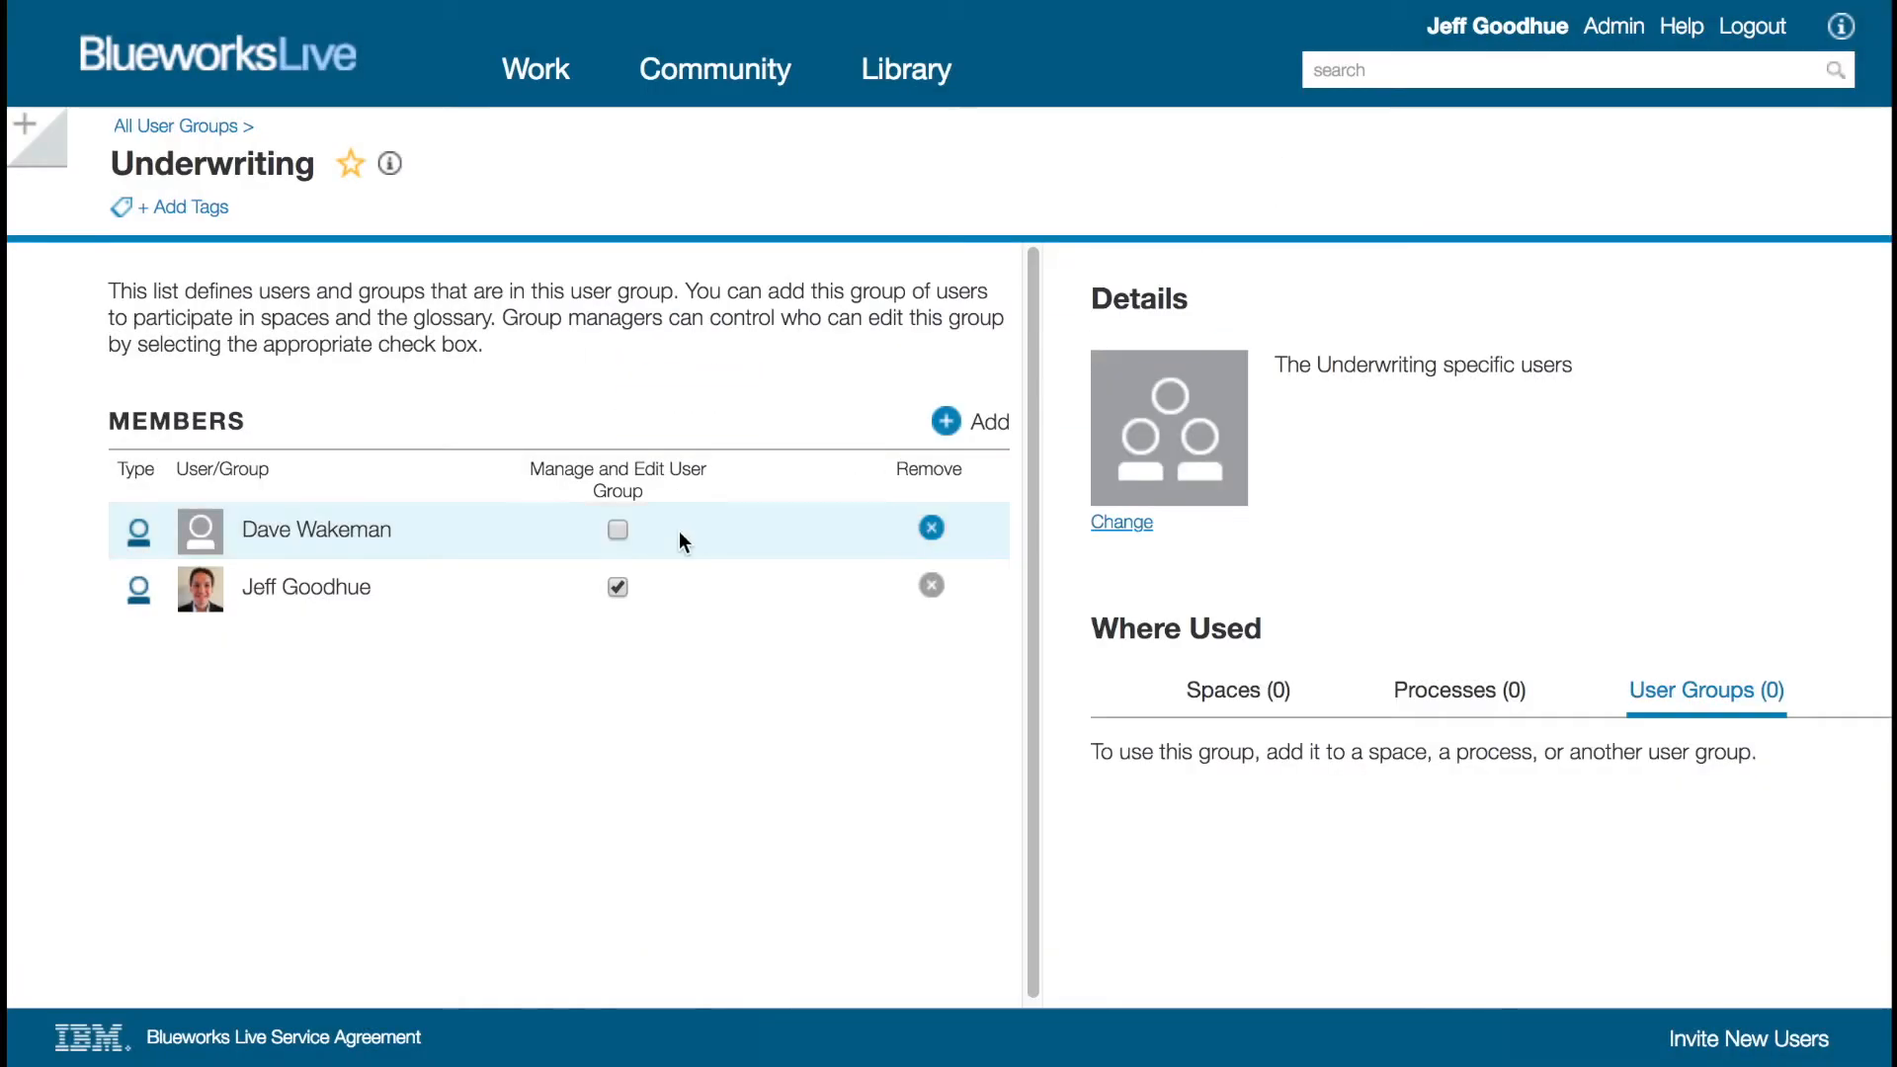
click(618, 530)
- Replace the Insurance group with the Underwriting group in the participant list of the Underwriting space
click(907, 72)
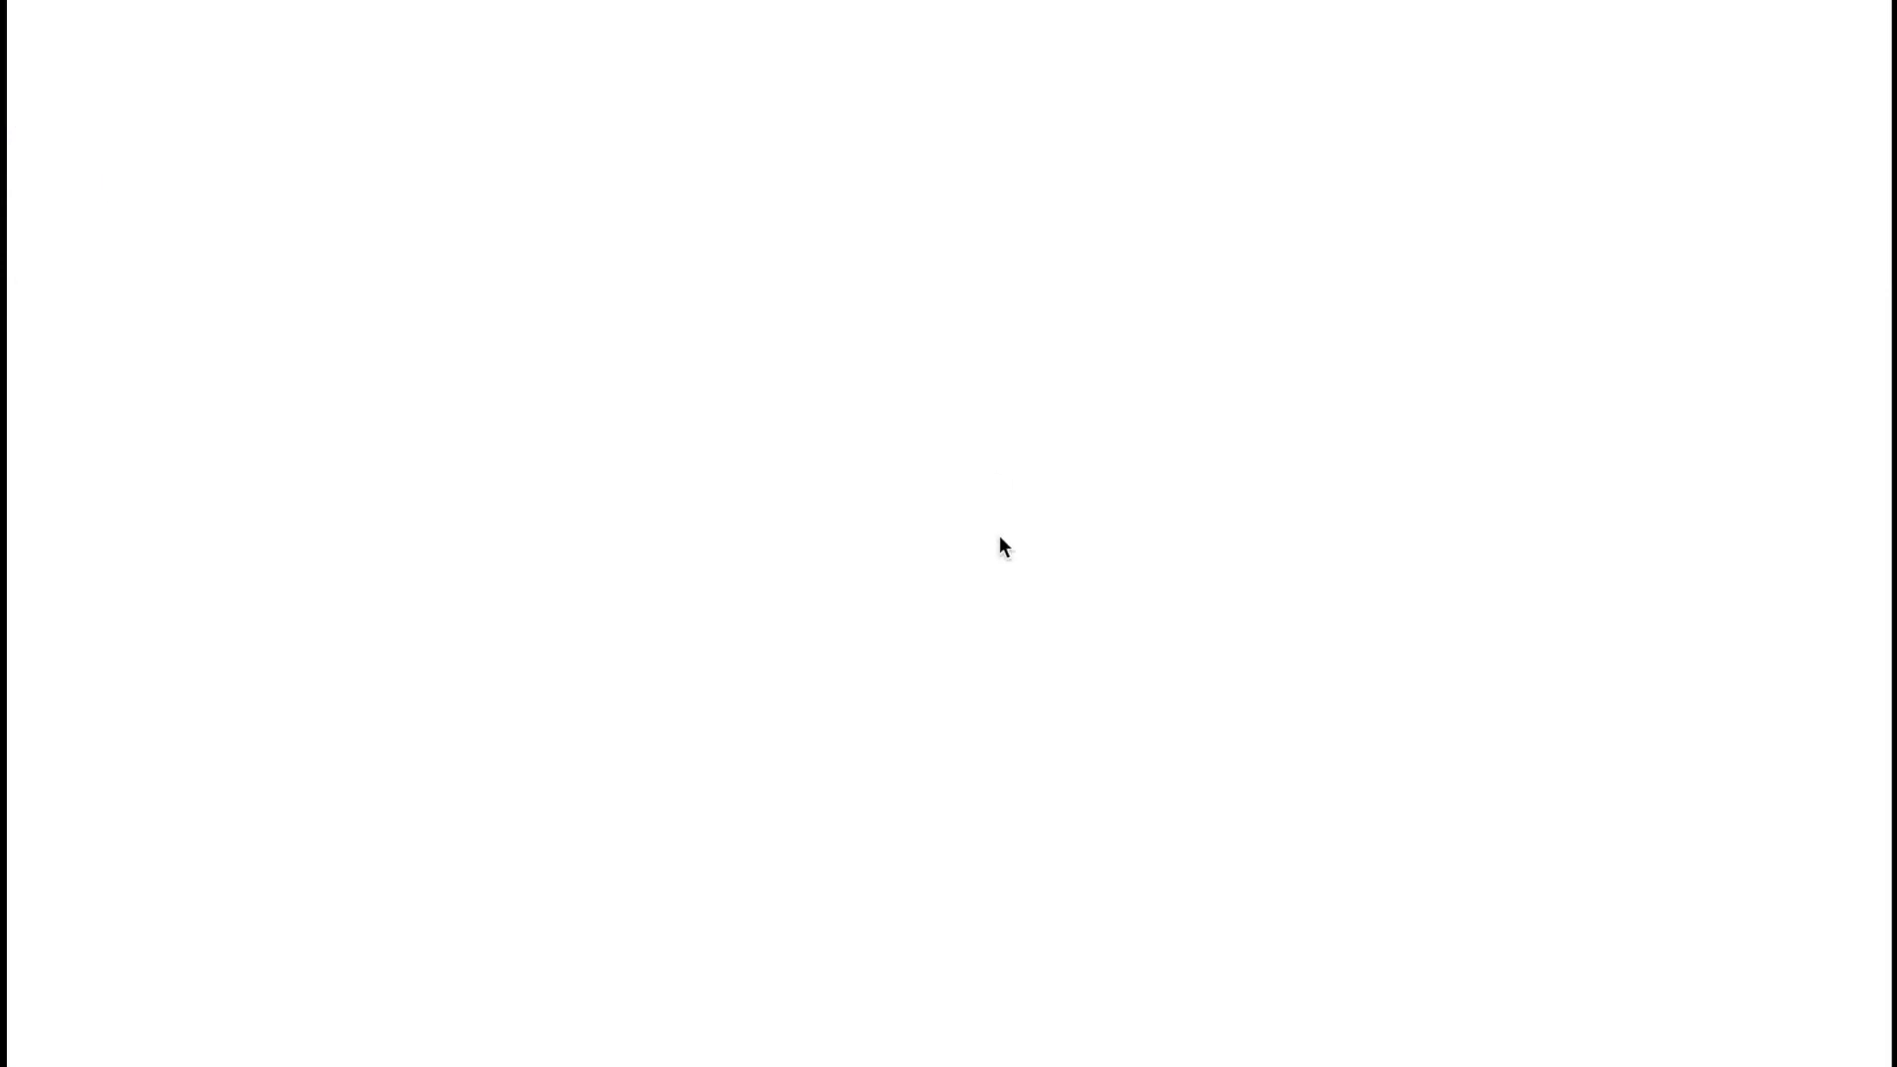
click(1127, 585)
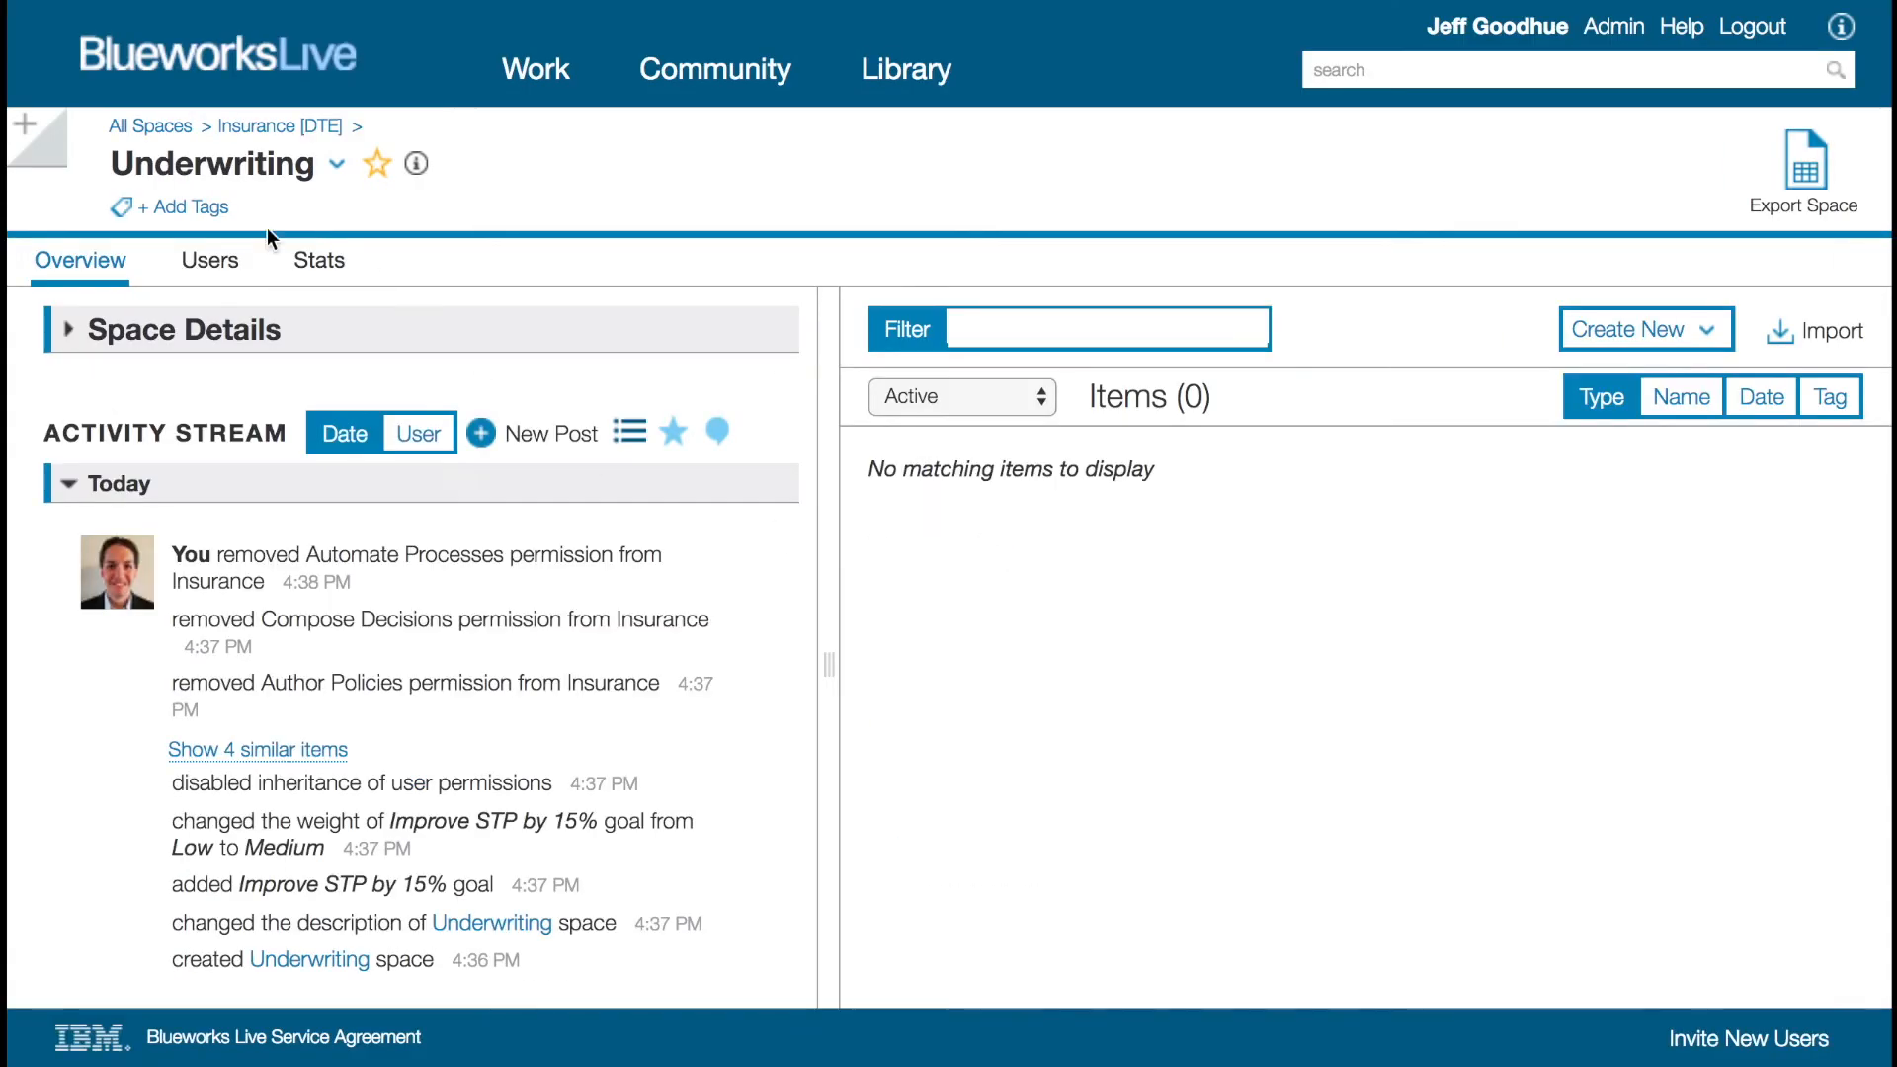
click(211, 260)
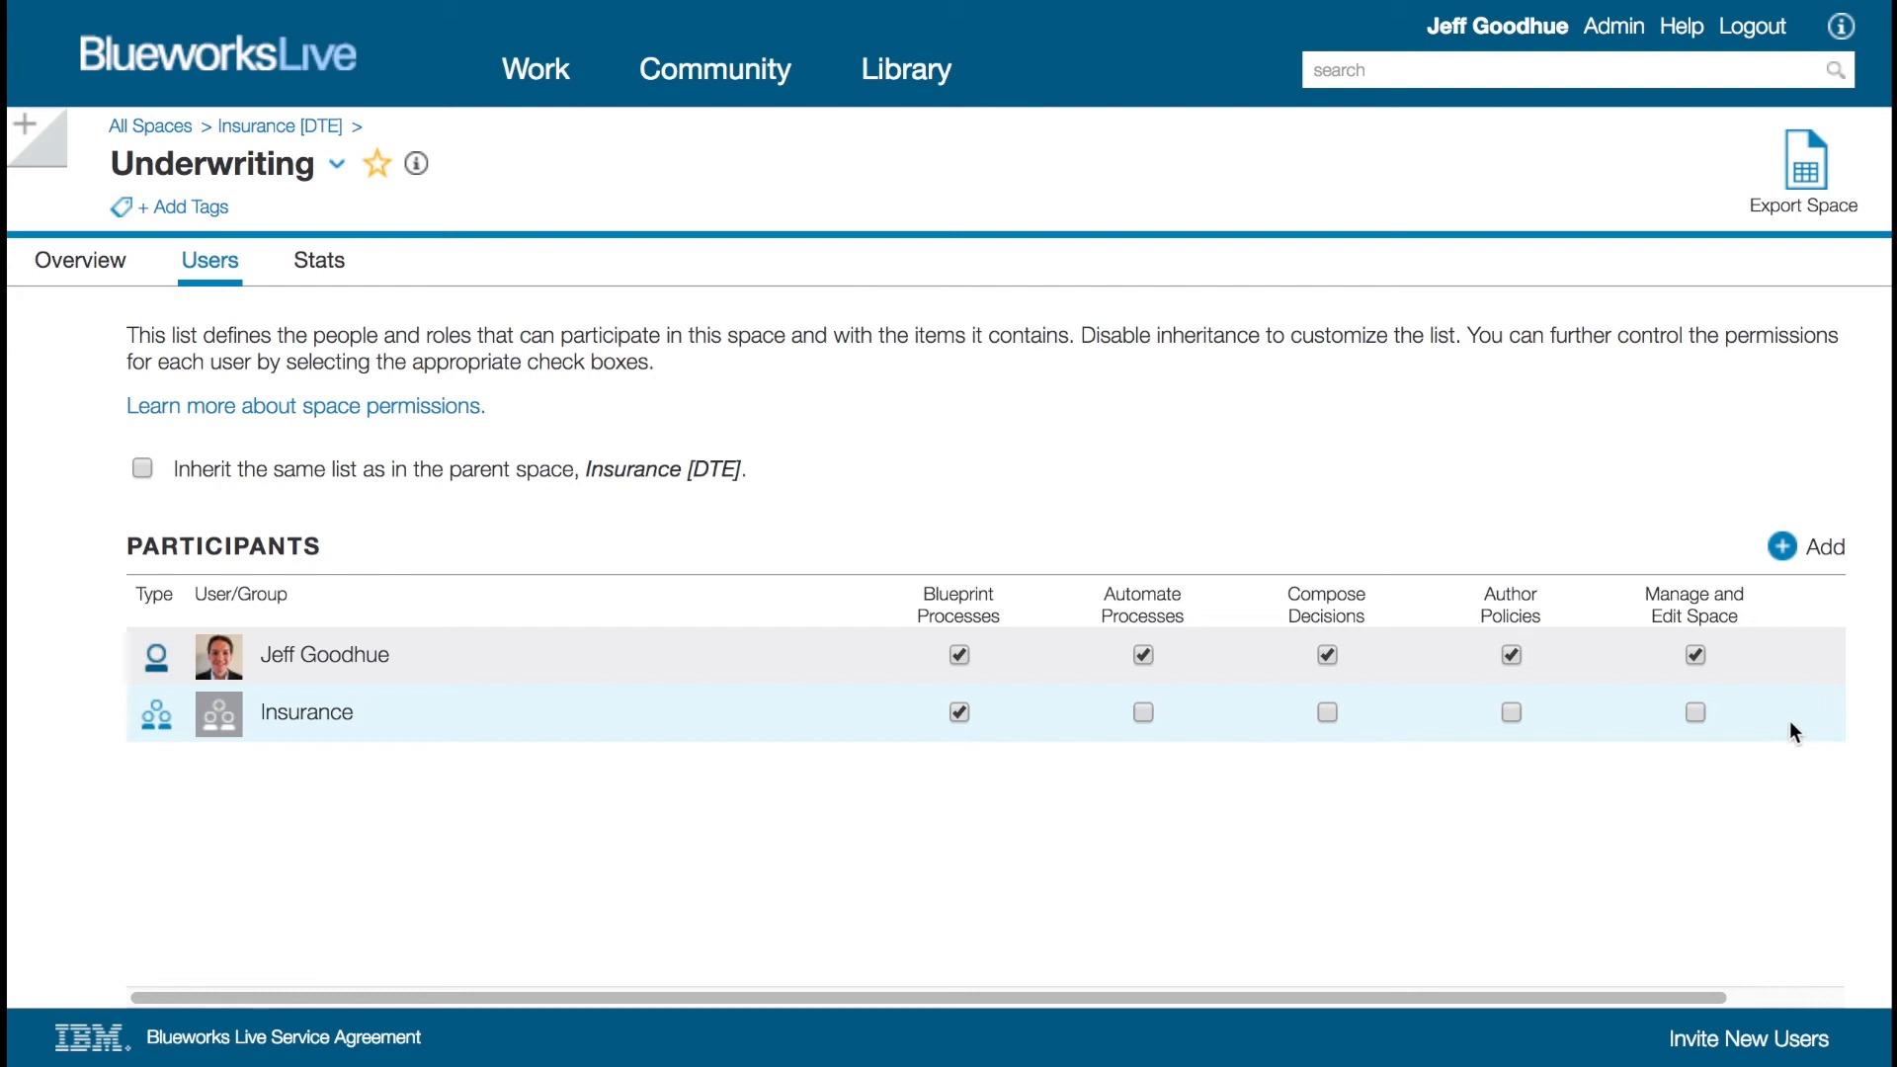
scroll(1779, 717, right, 3)
click(1766, 711)
click(1781, 547)
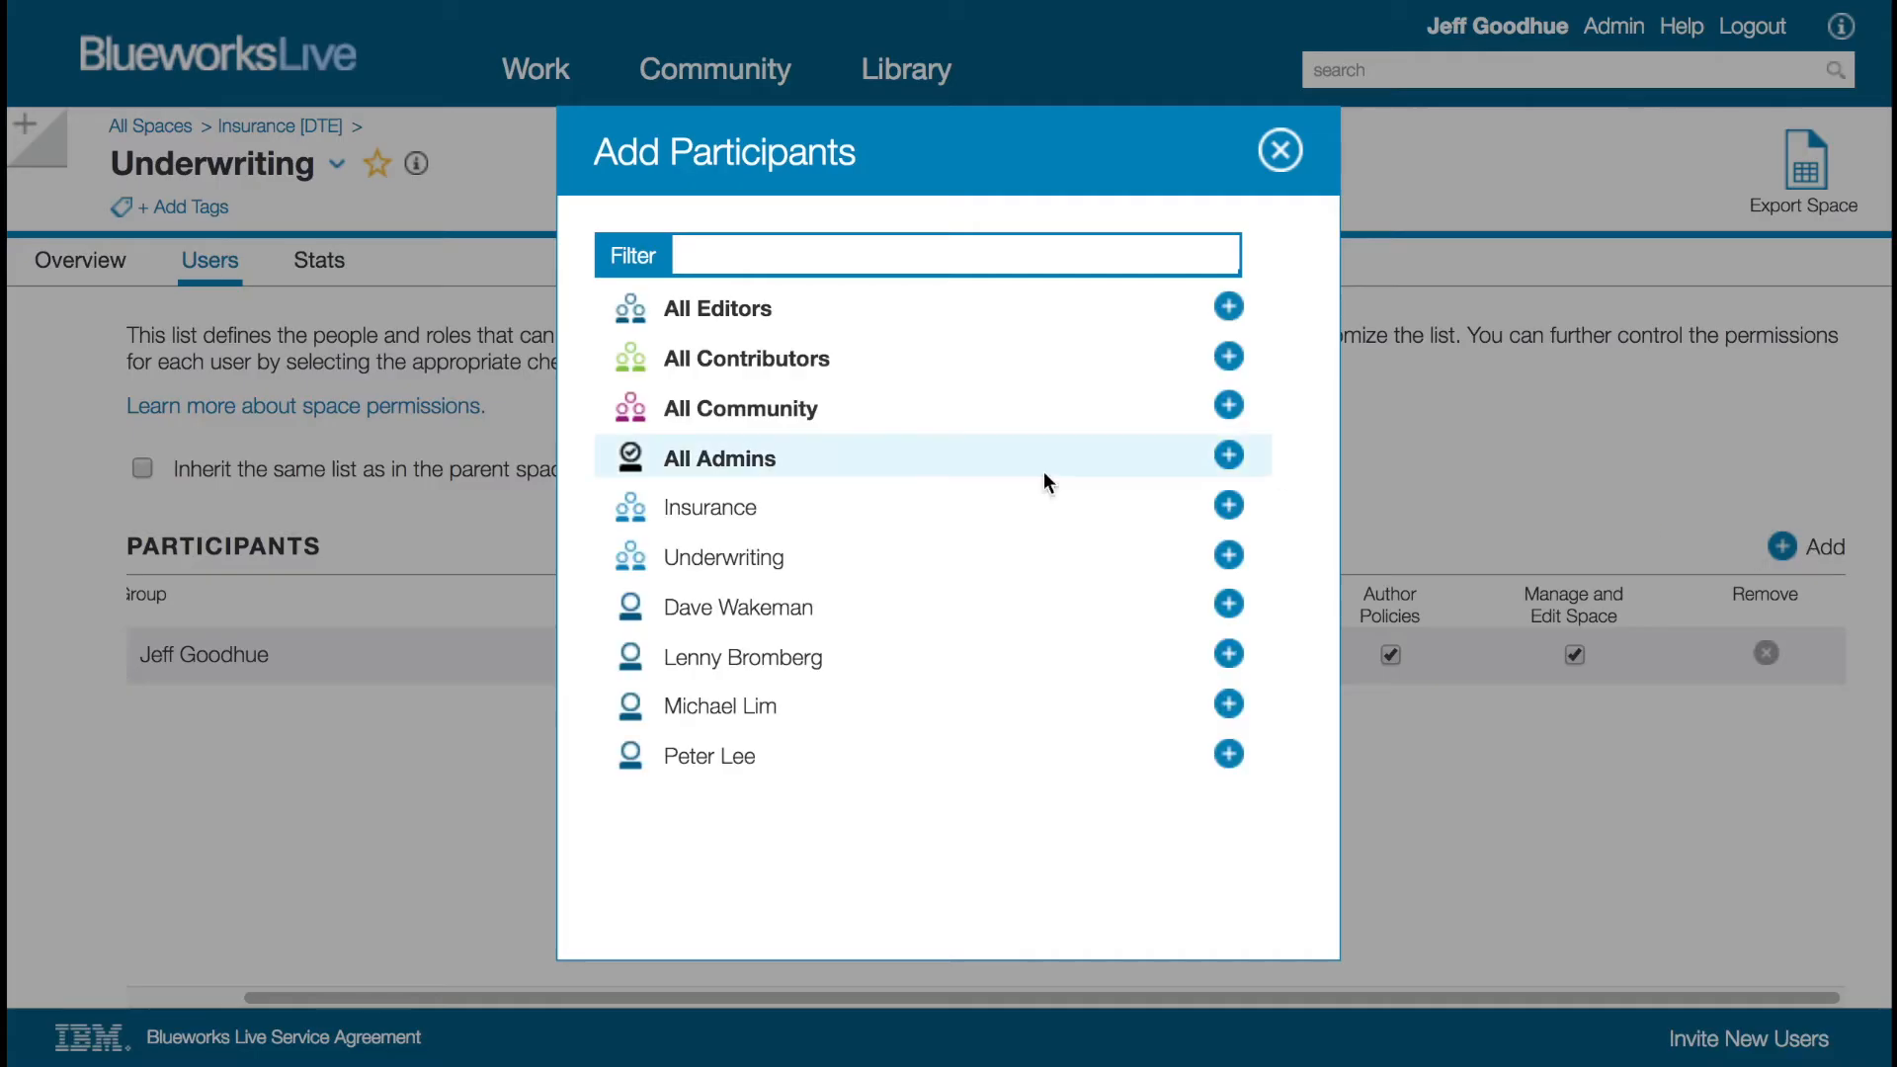
click(739, 555)
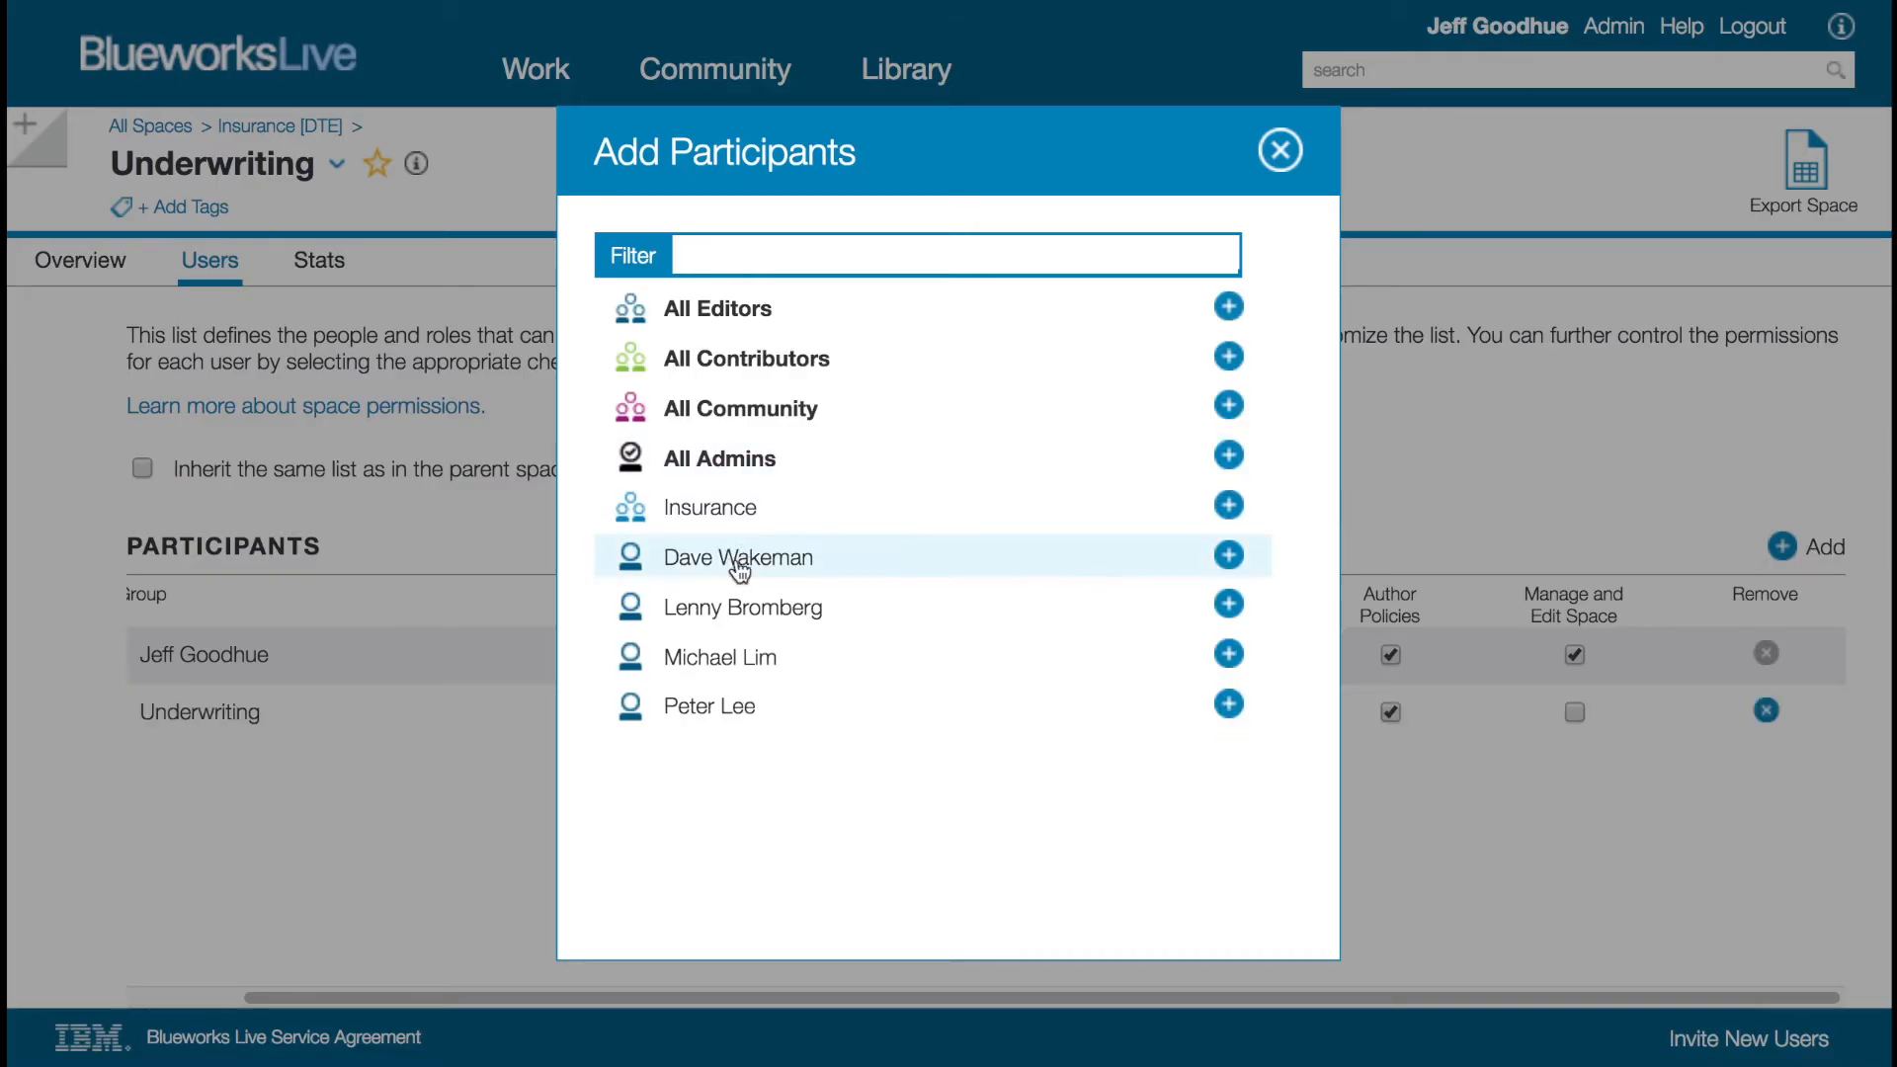
click(1280, 151)
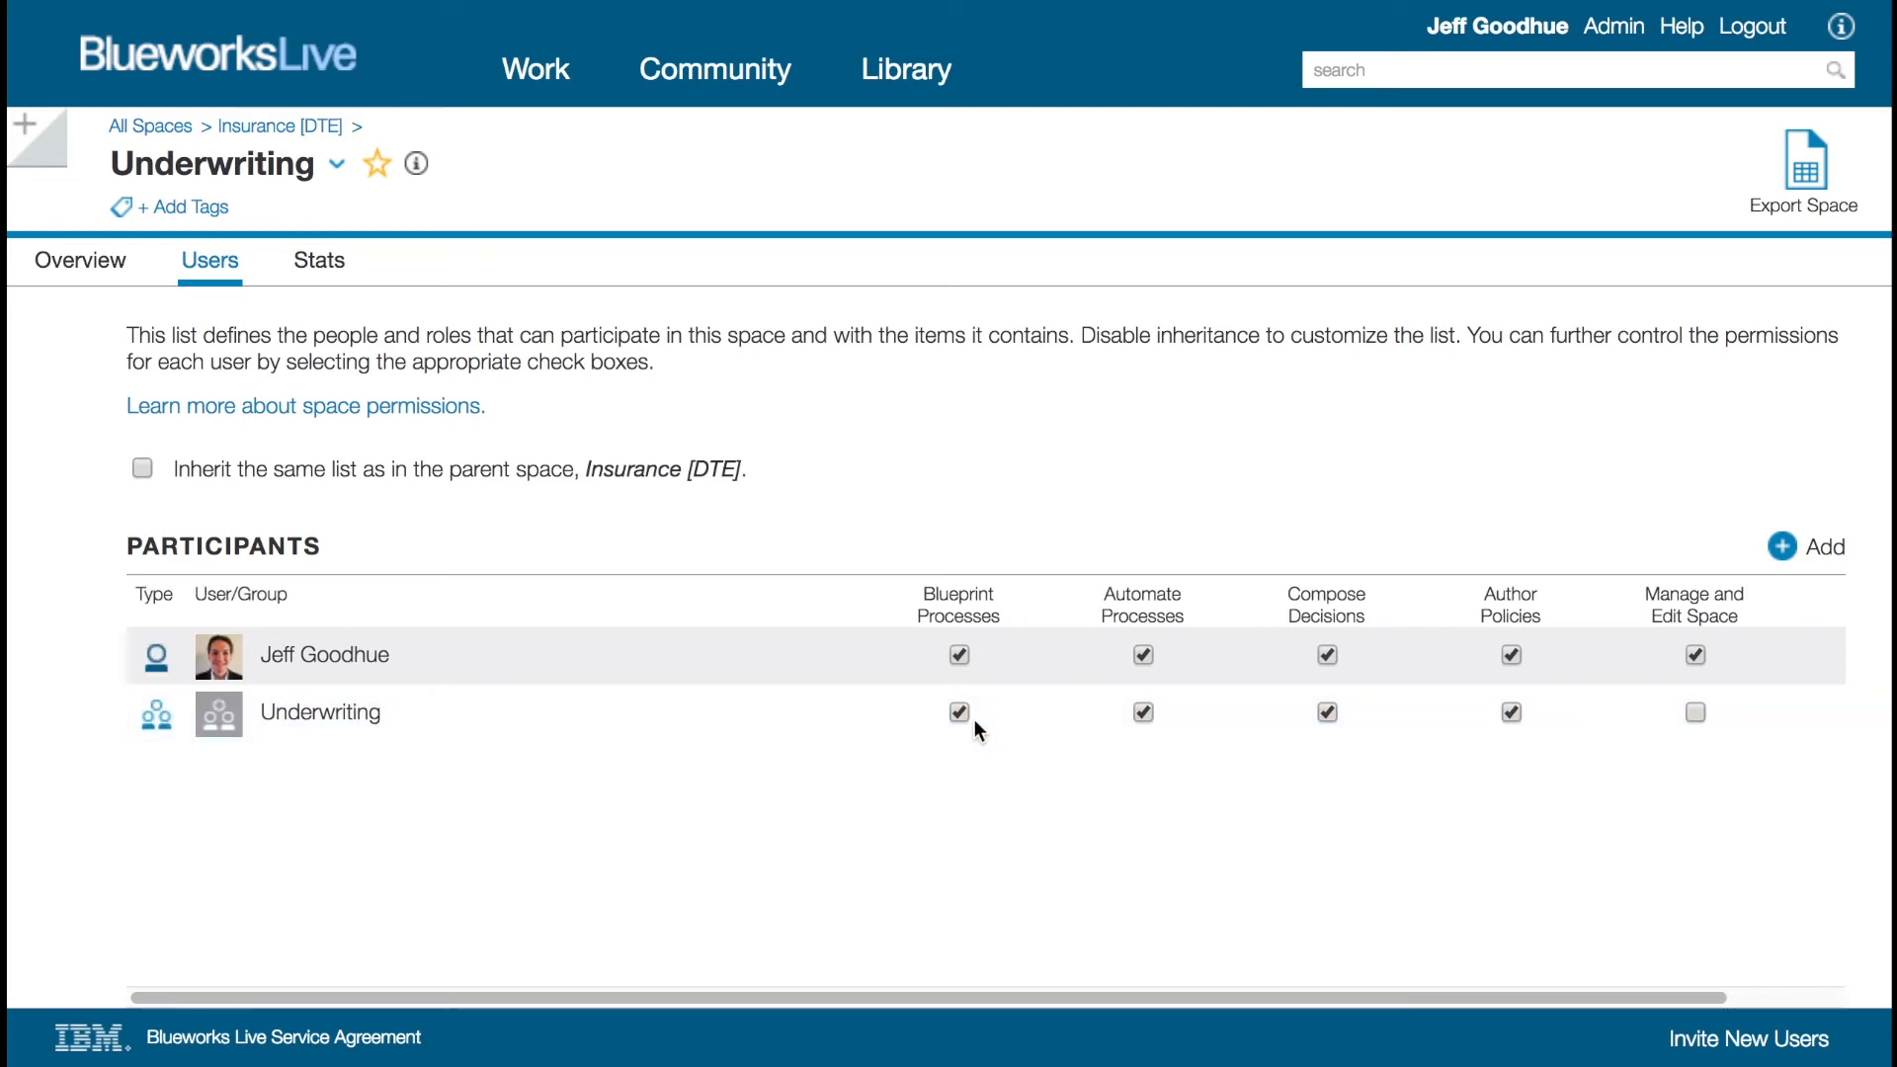
- Set the visibility of the Accounting participant value in the glossary to Always visible and preferred
click(924, 75)
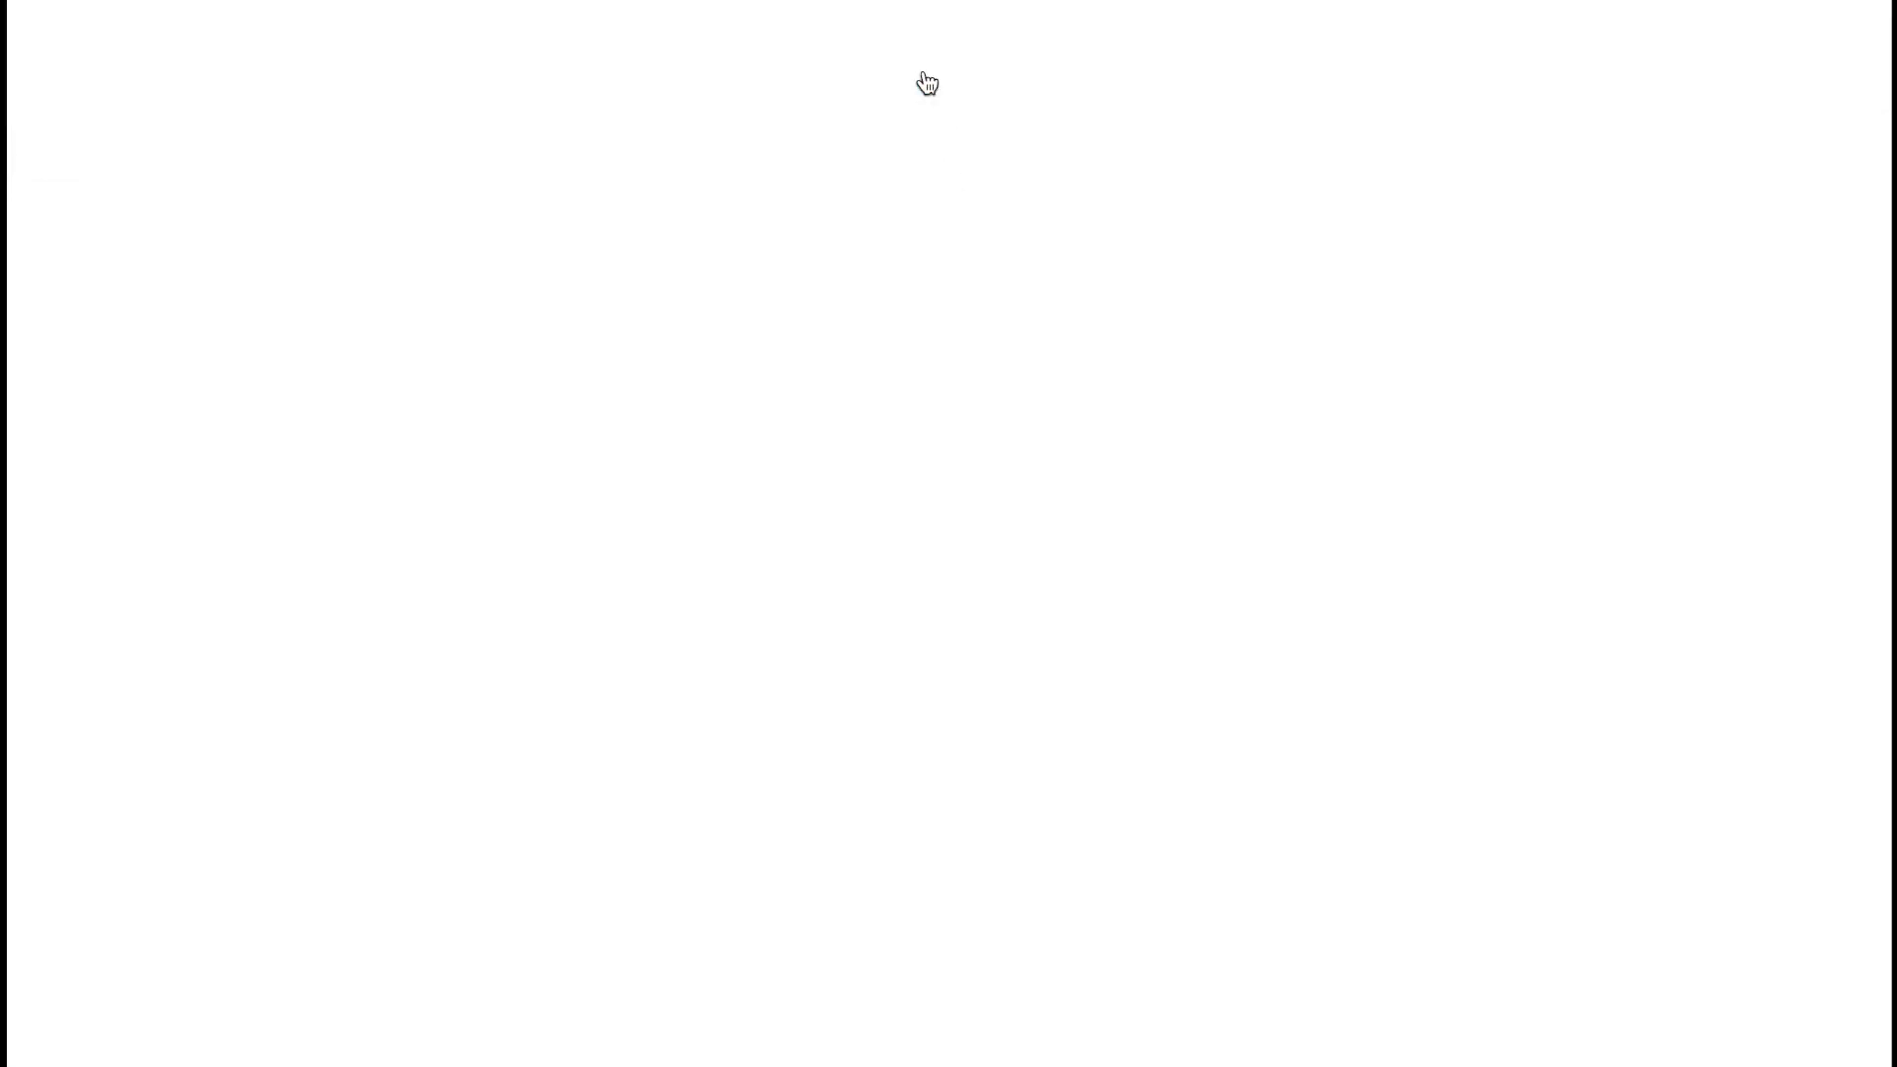
click(894, 138)
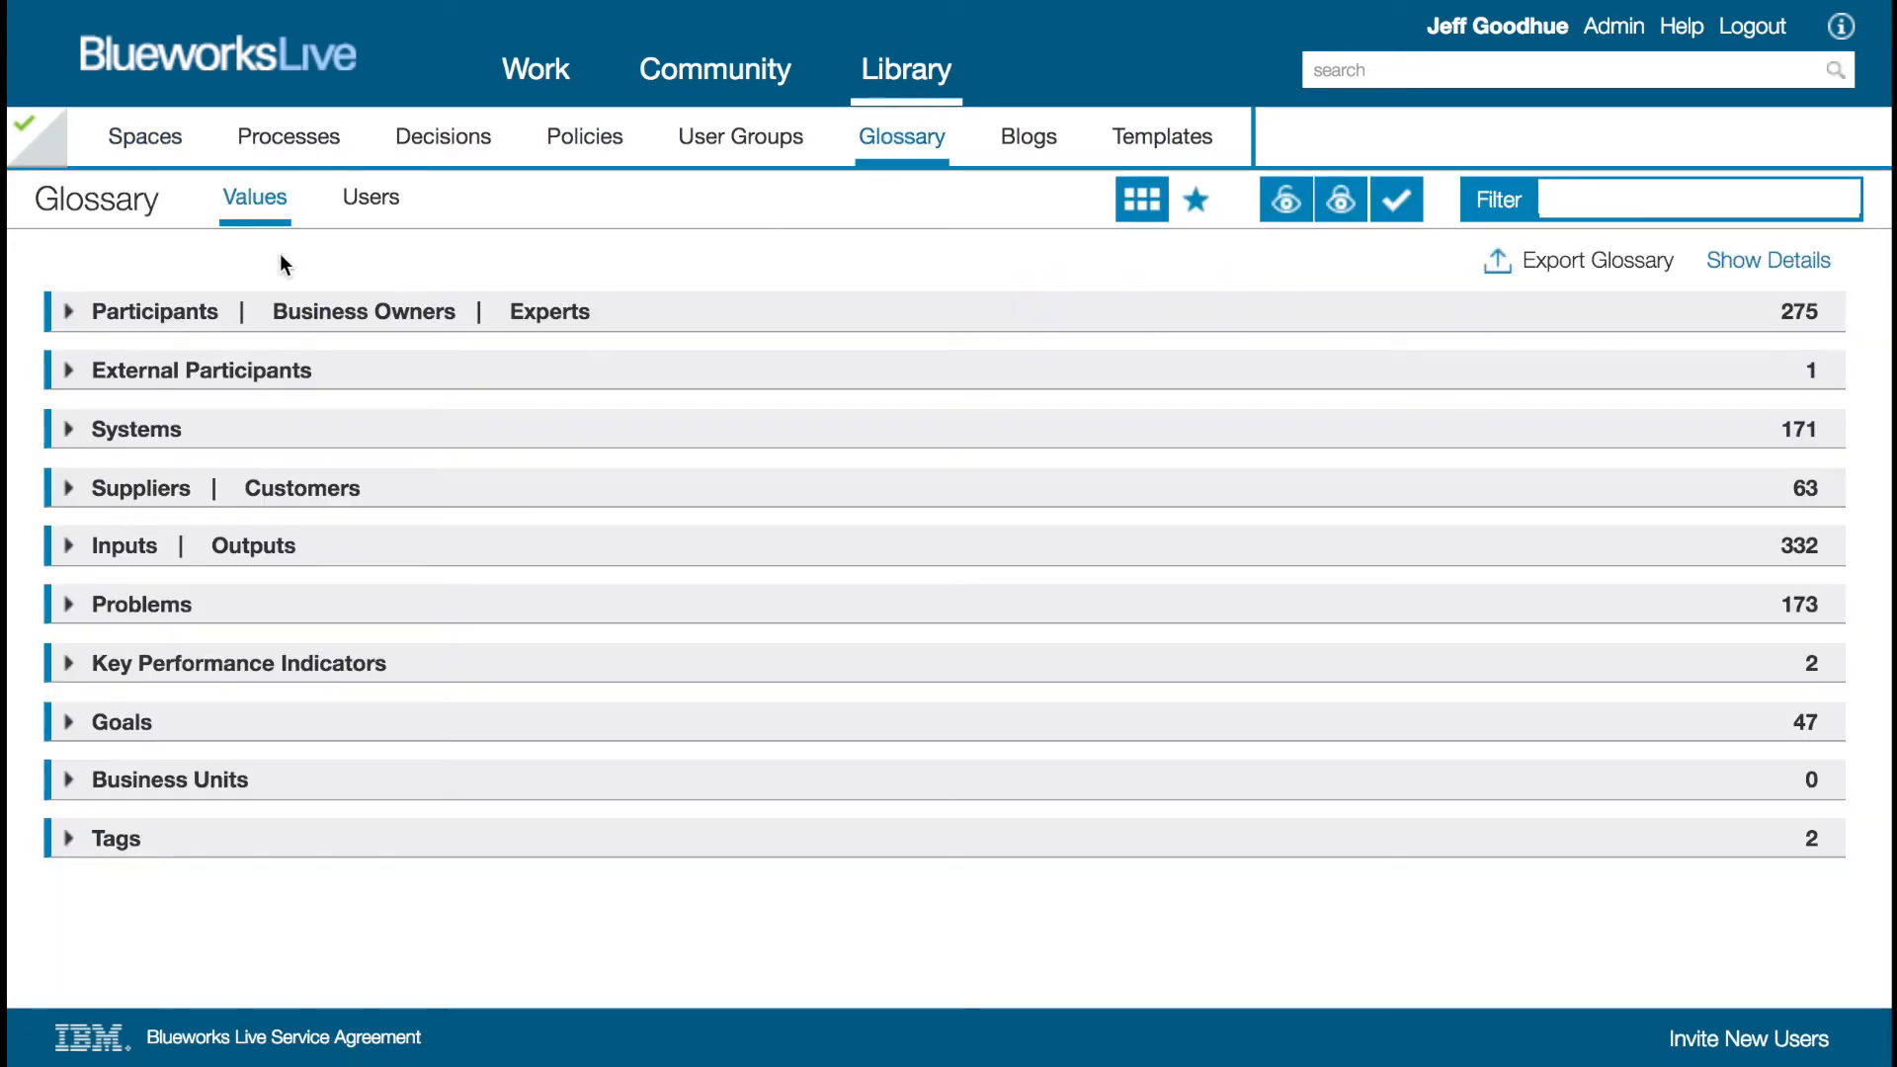
click(104, 312)
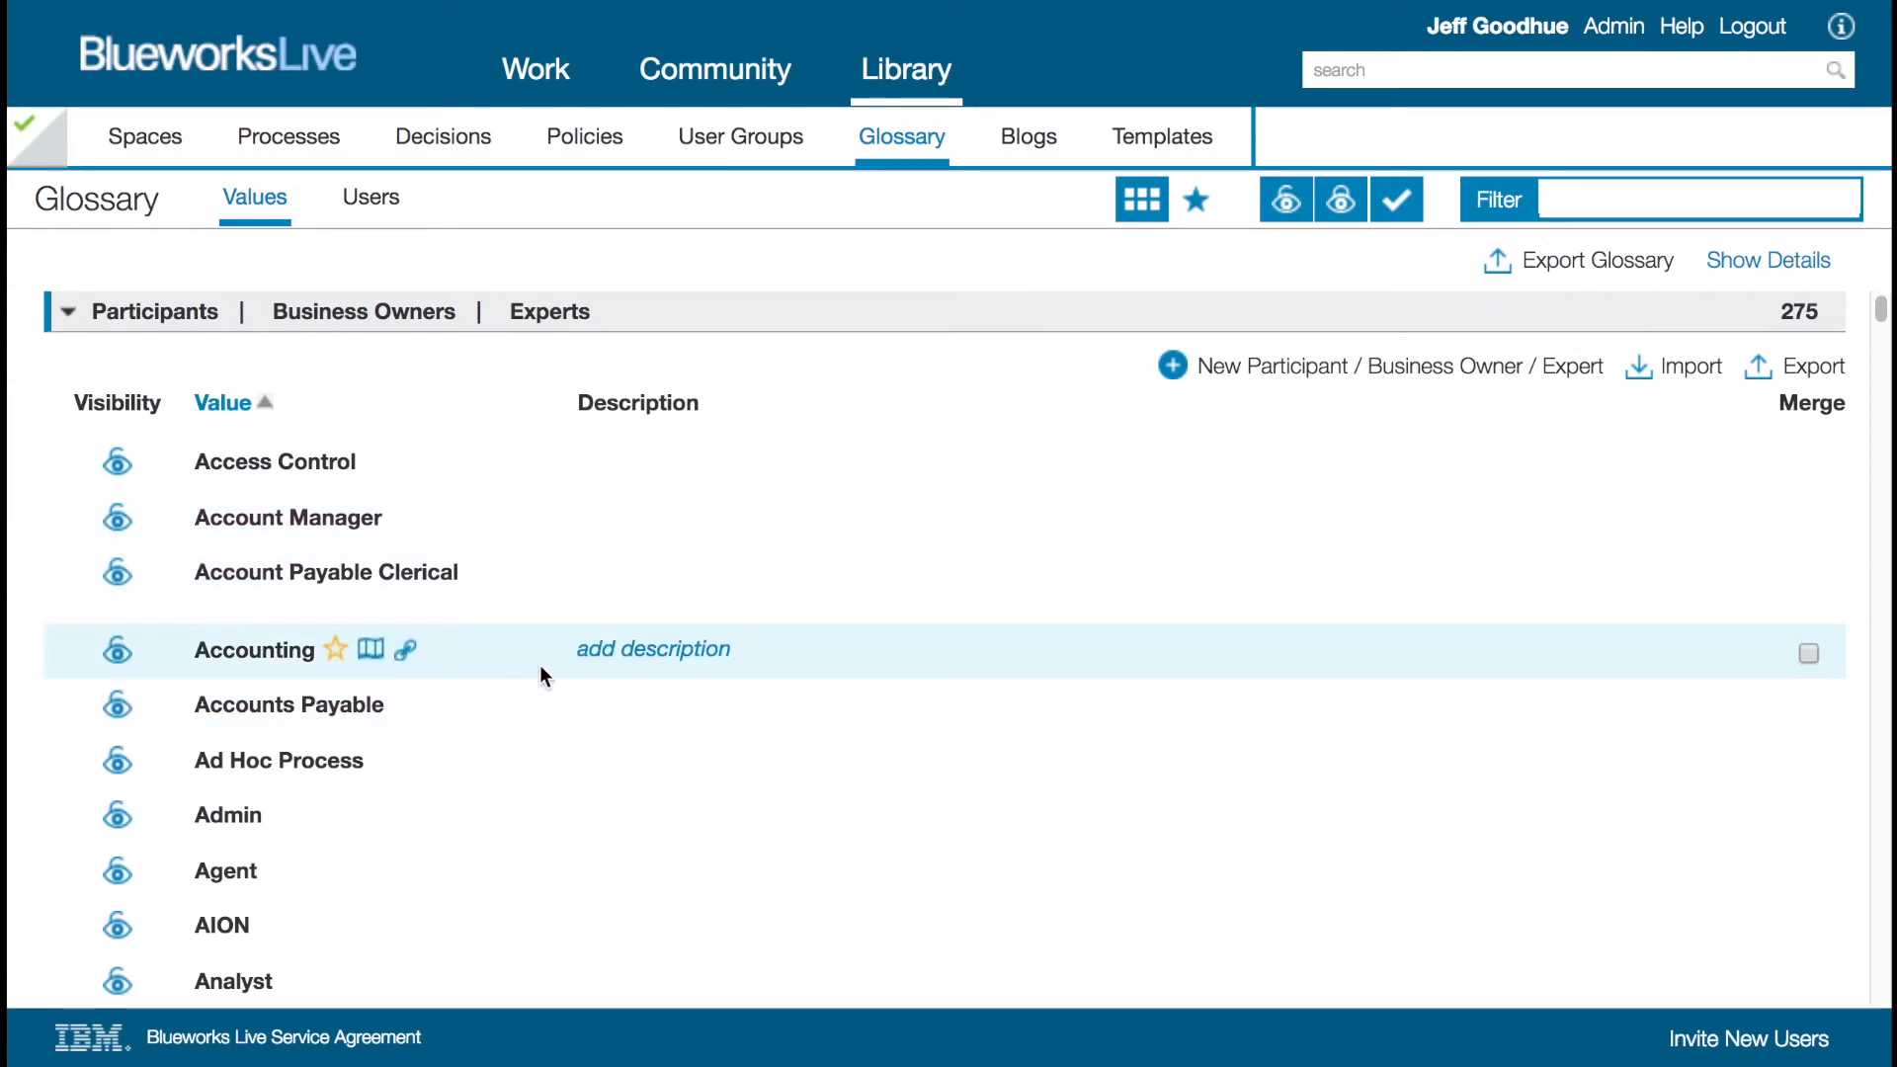
click(116, 657)
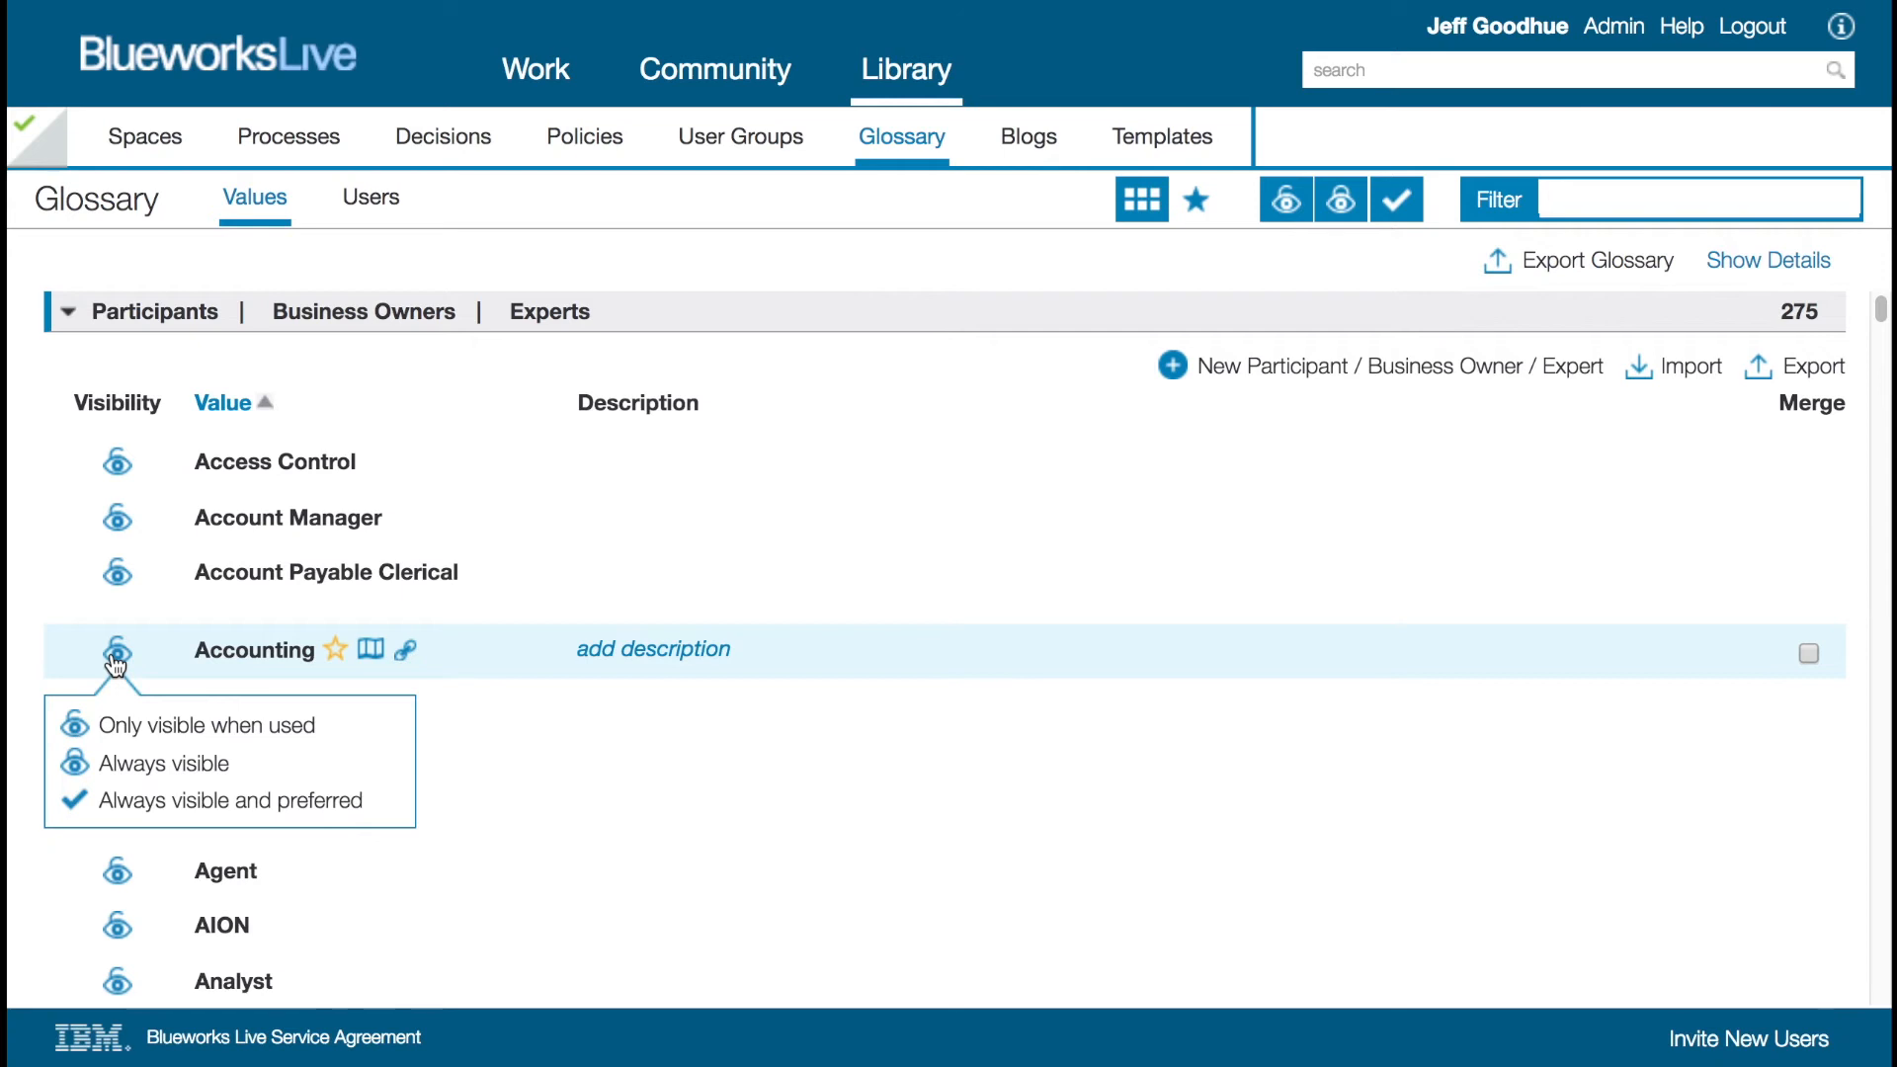
click(178, 801)
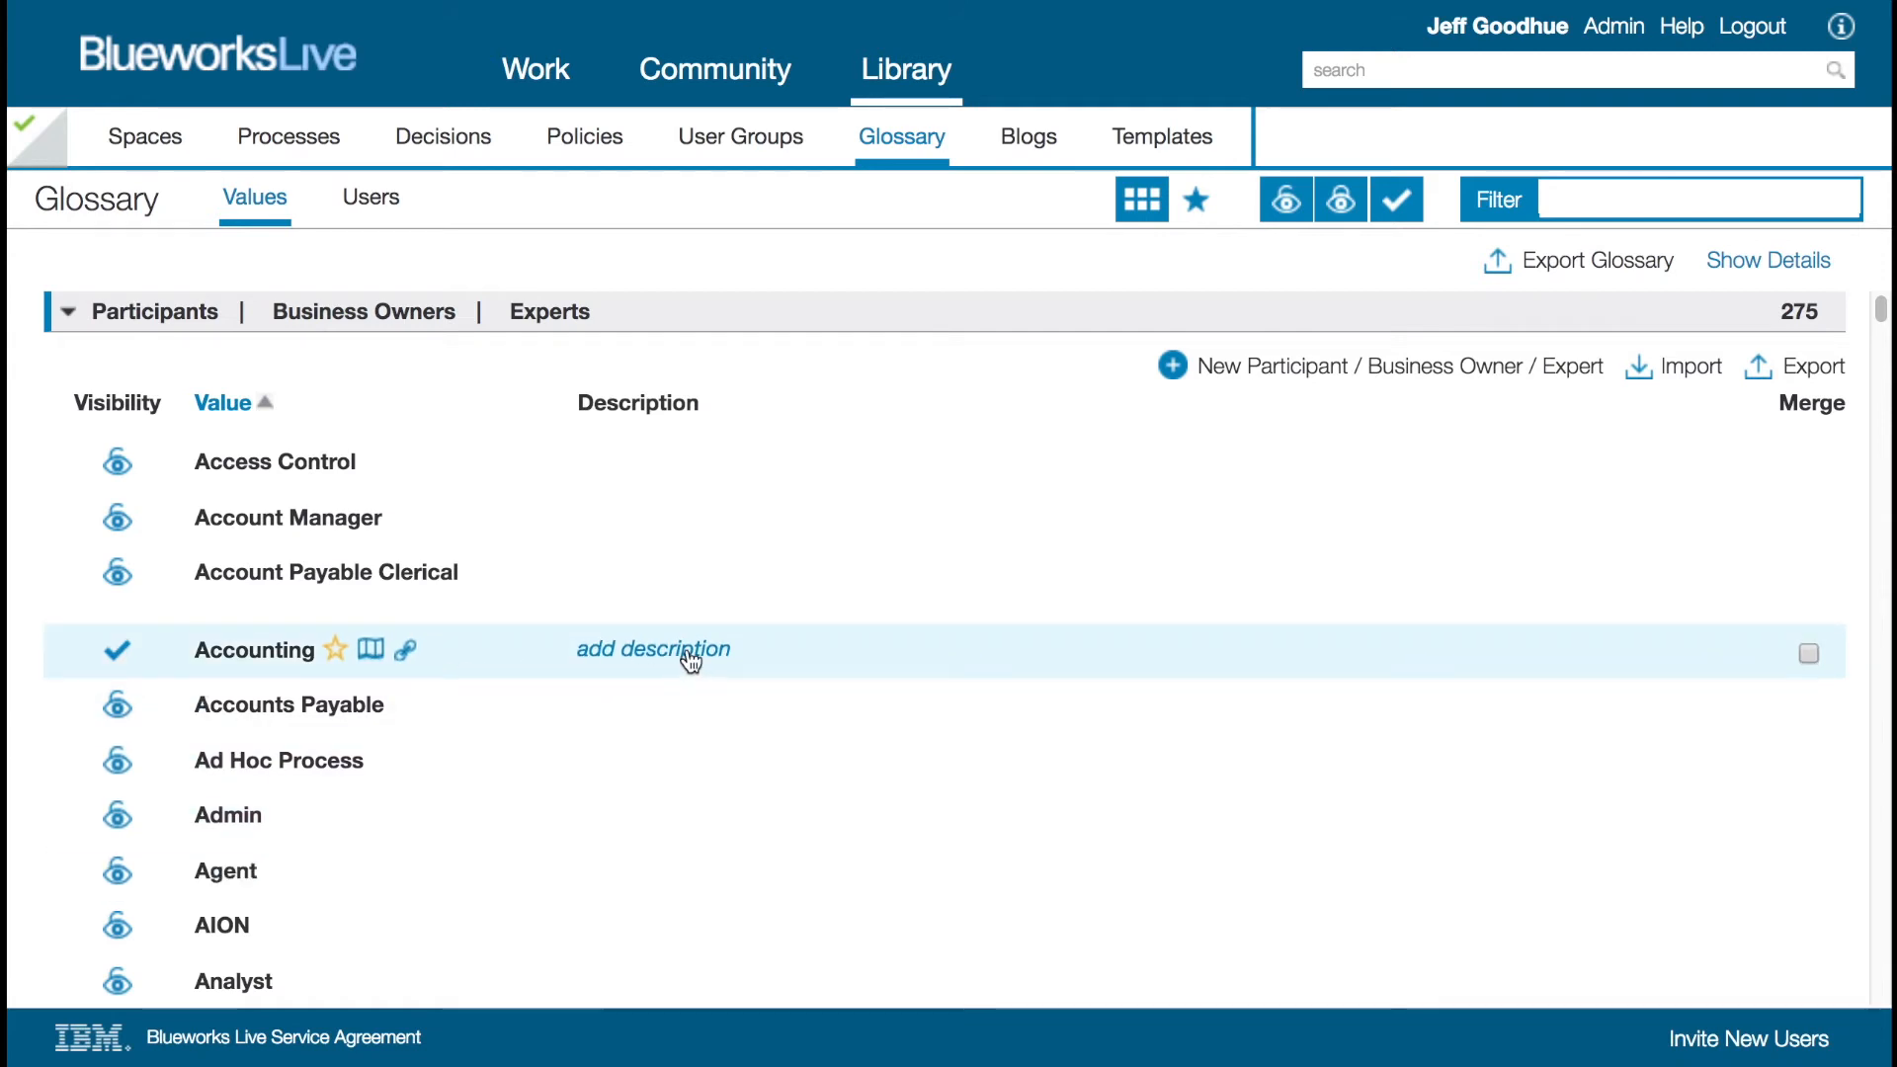
- Examine where the Accounting participant value is used, including its individual occurrences as a participant
click(371, 650)
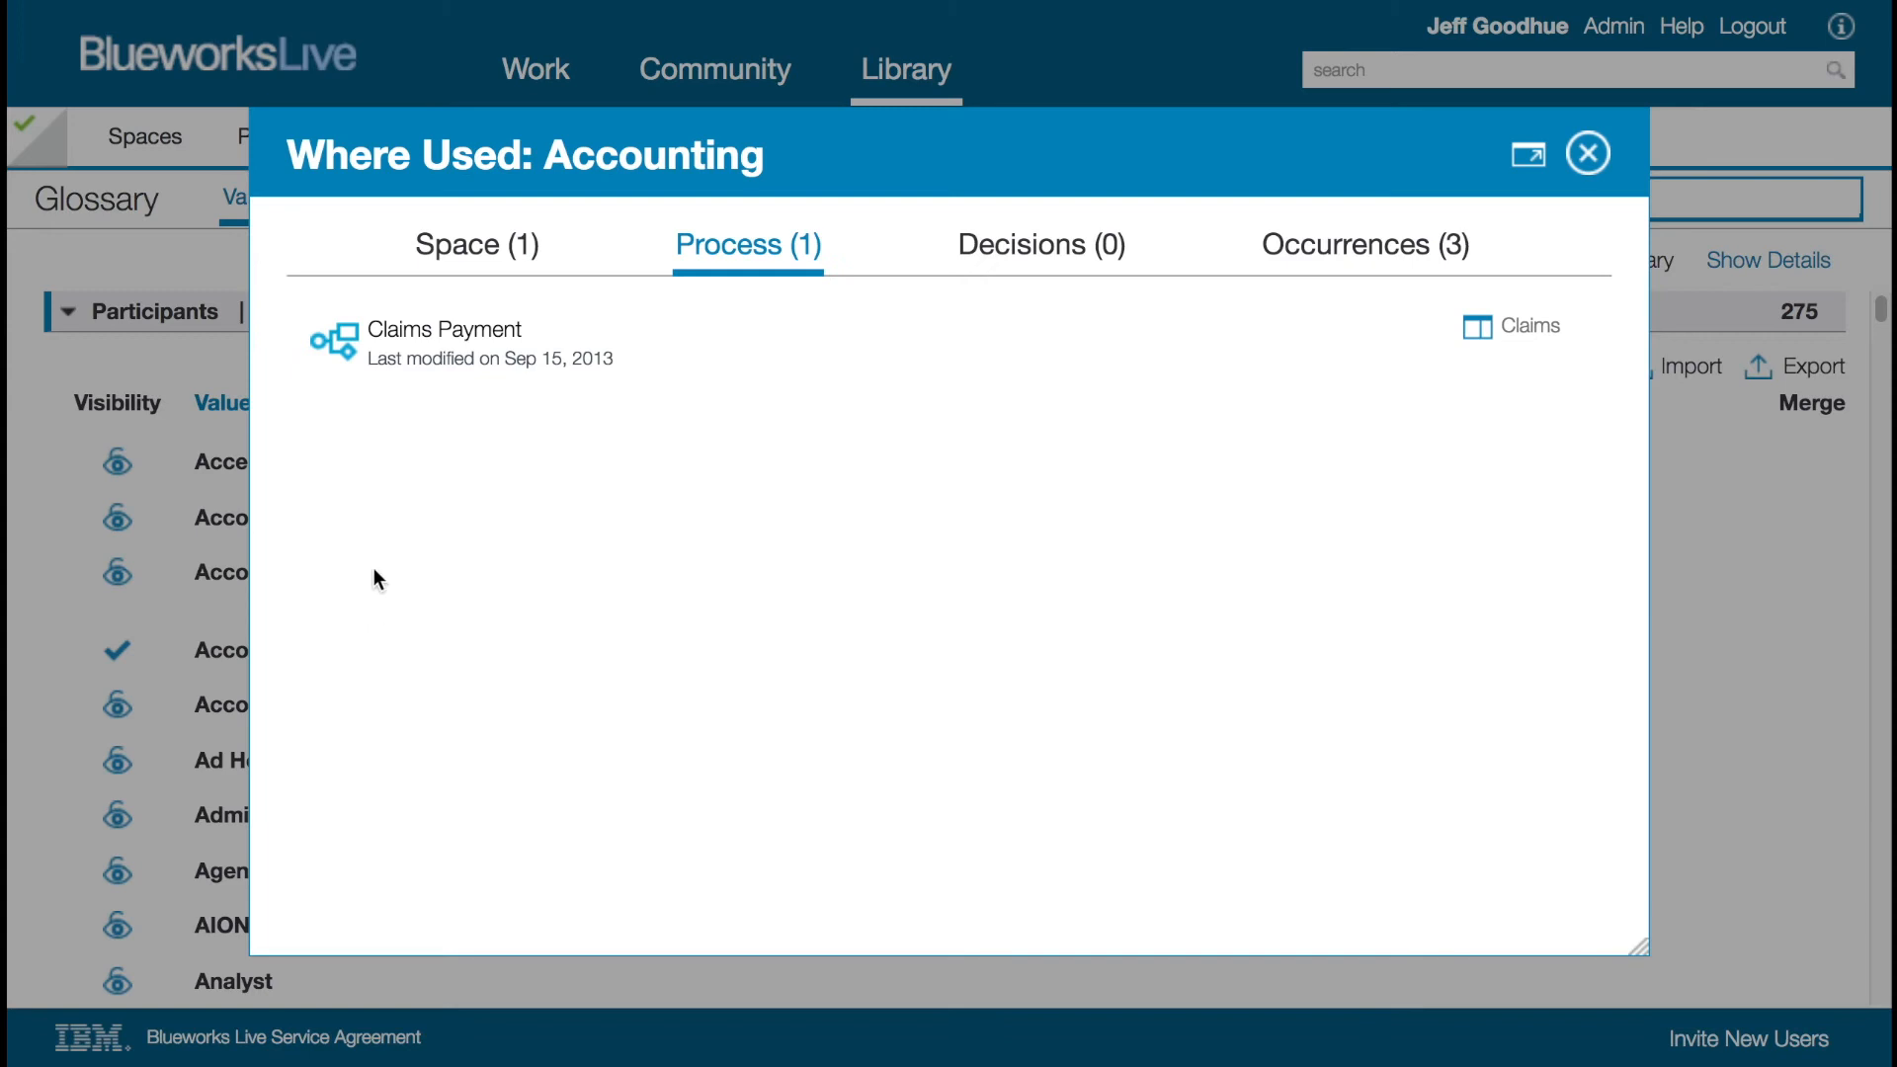
click(1405, 255)
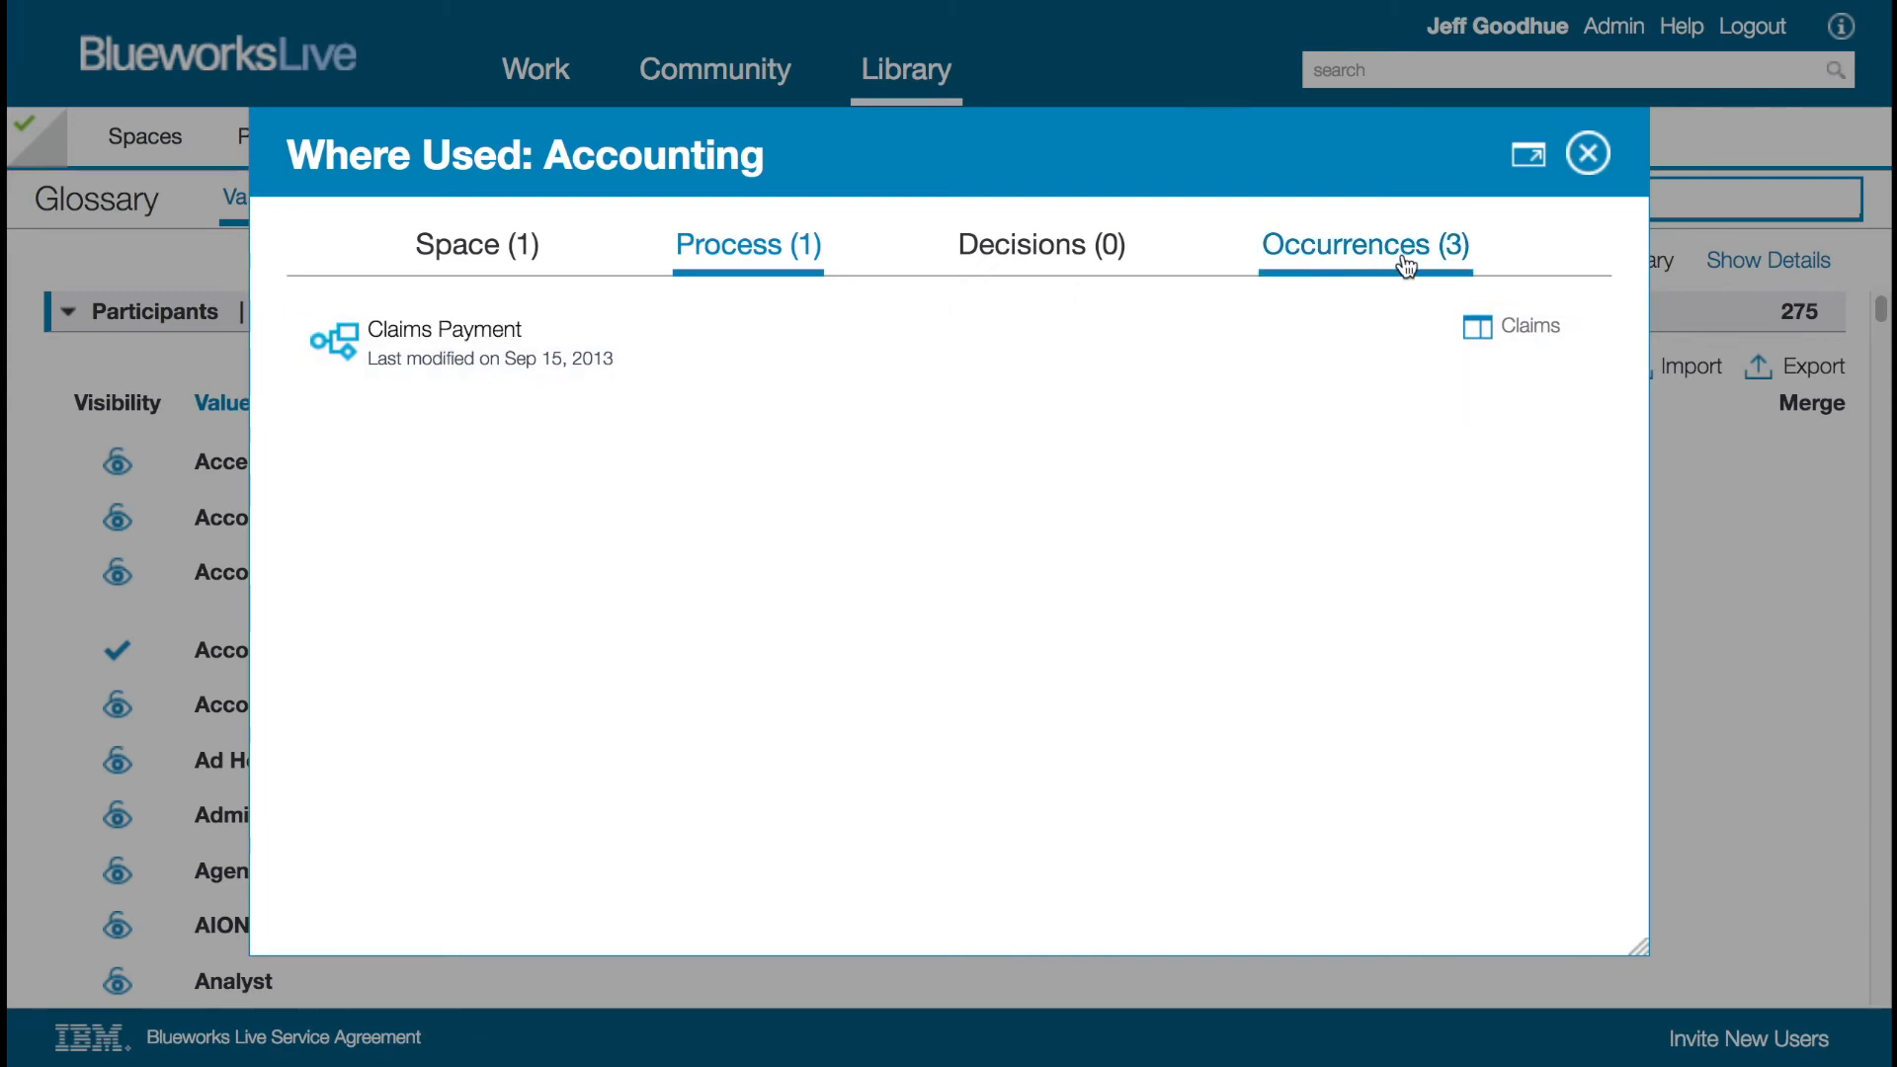
click(400, 314)
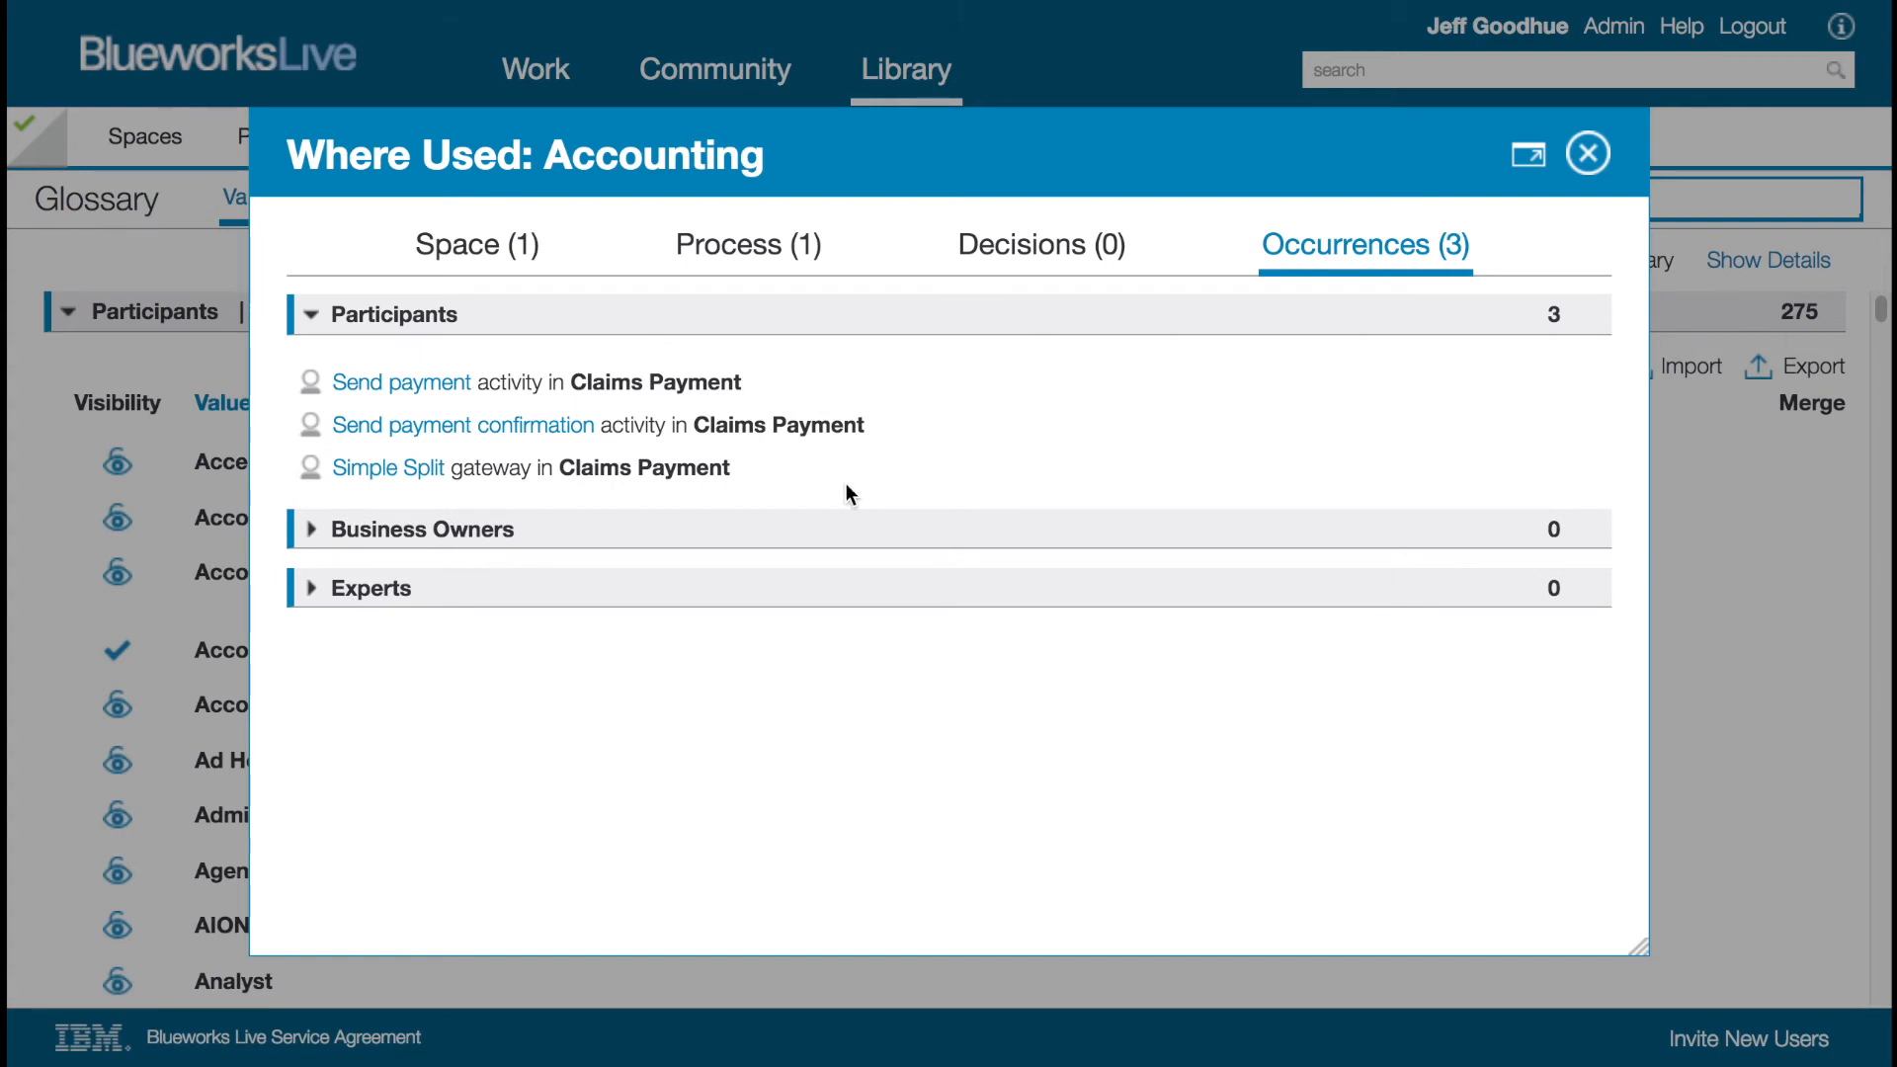
click(1588, 157)
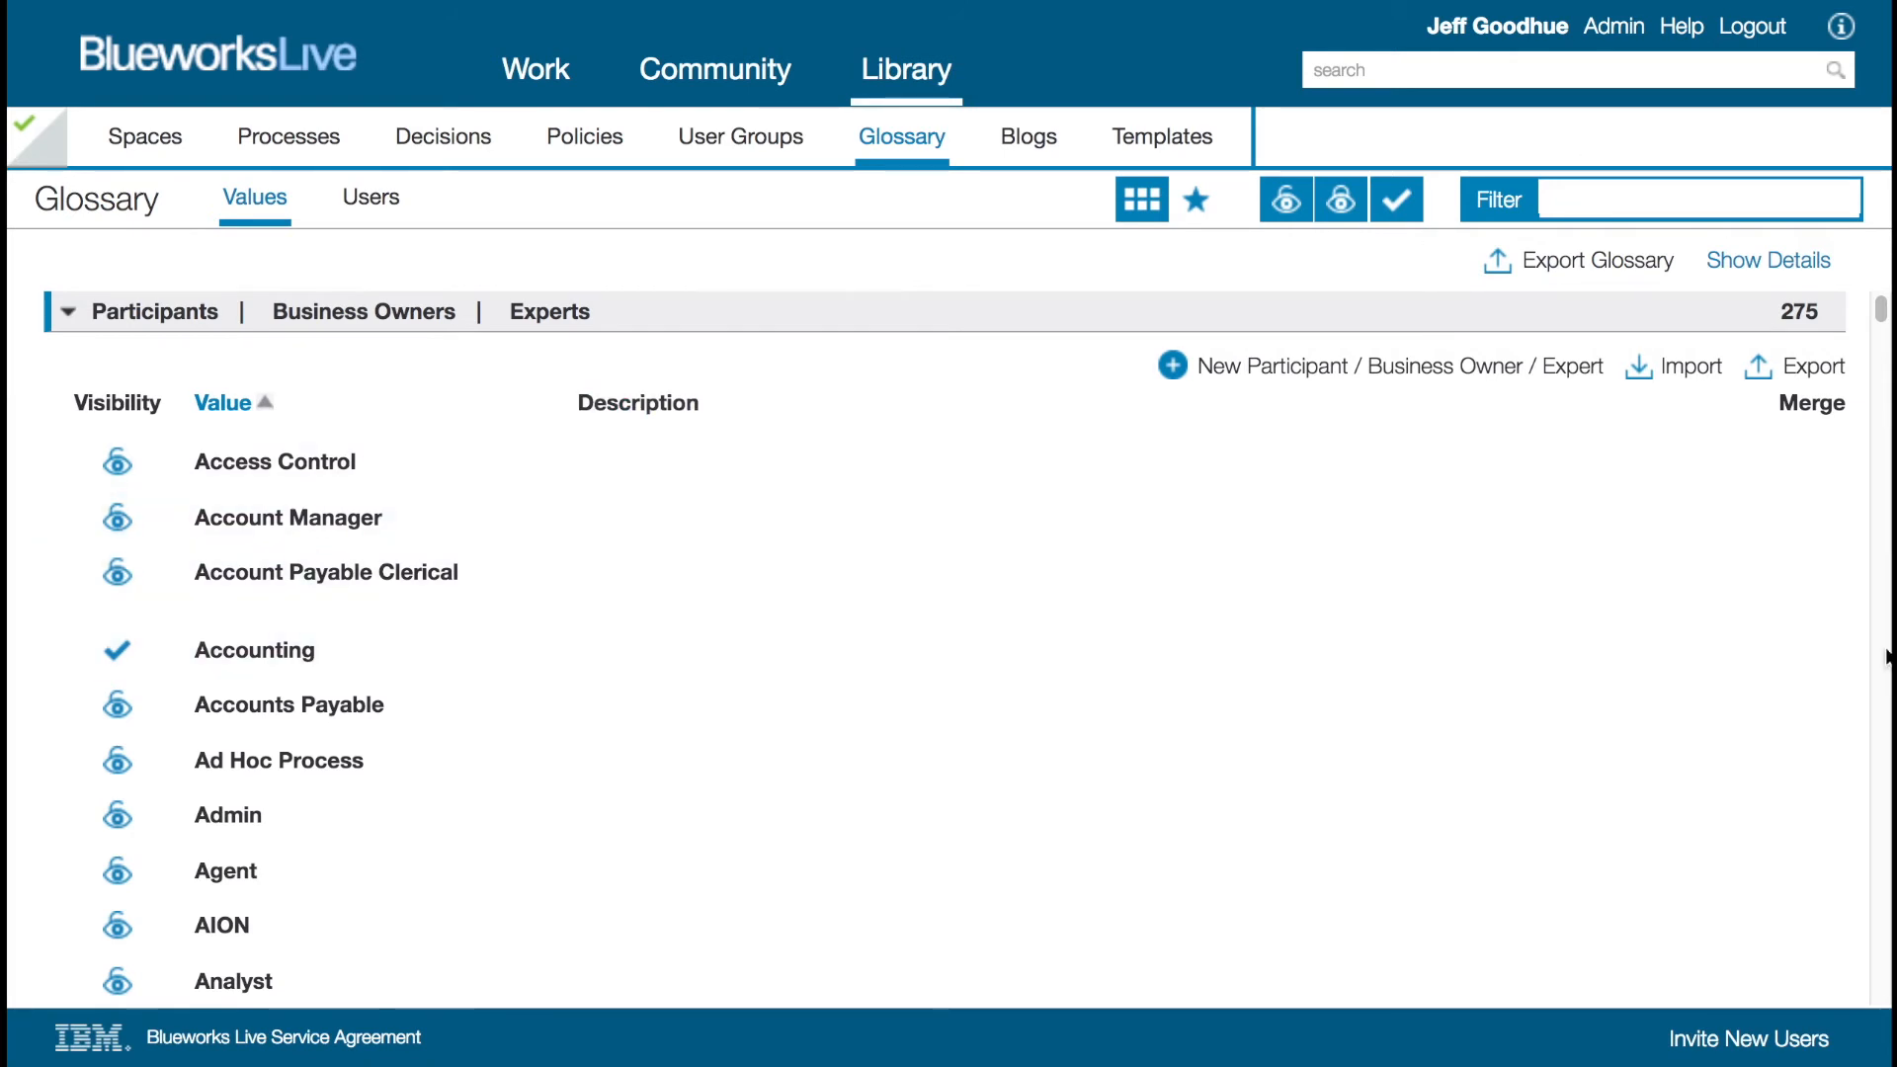
- Preview merging the Accounts Payable value into the preferred Accounting value, and cancel without merging
click(1810, 654)
click(1810, 708)
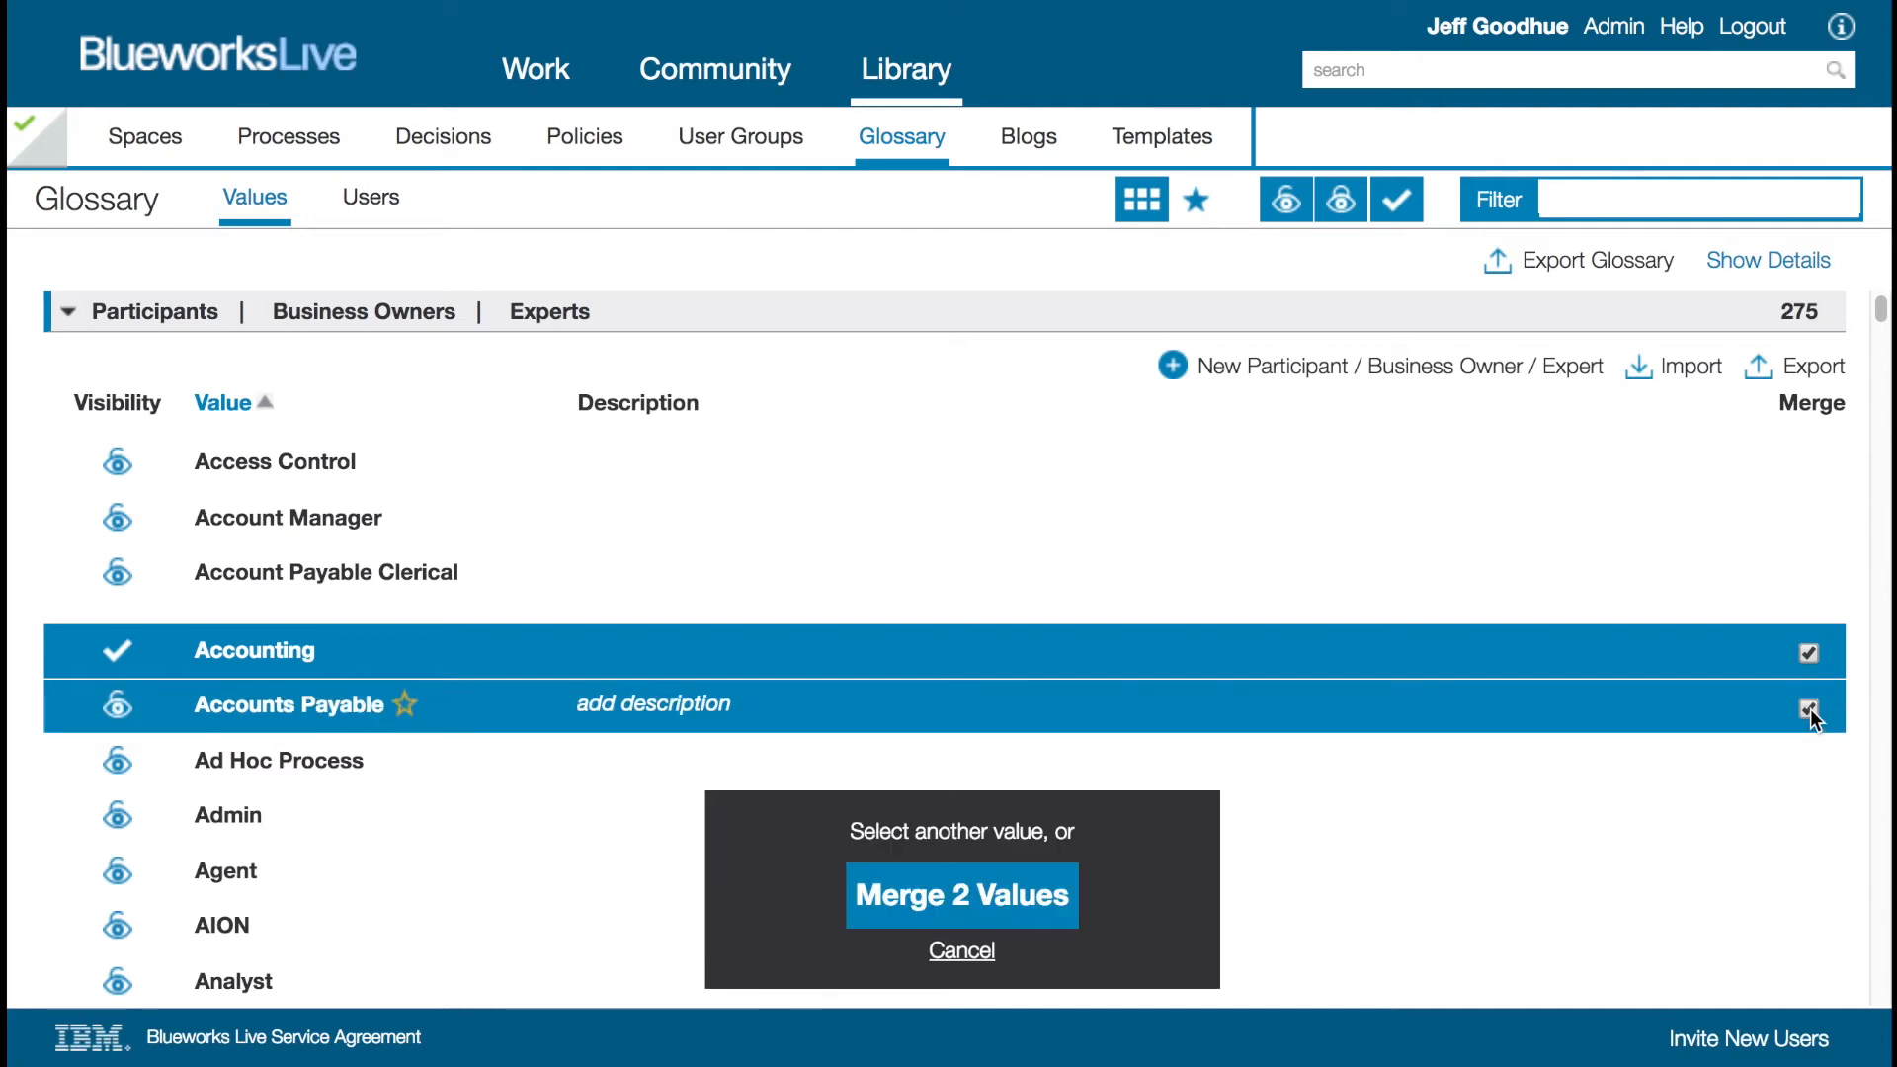
click(957, 889)
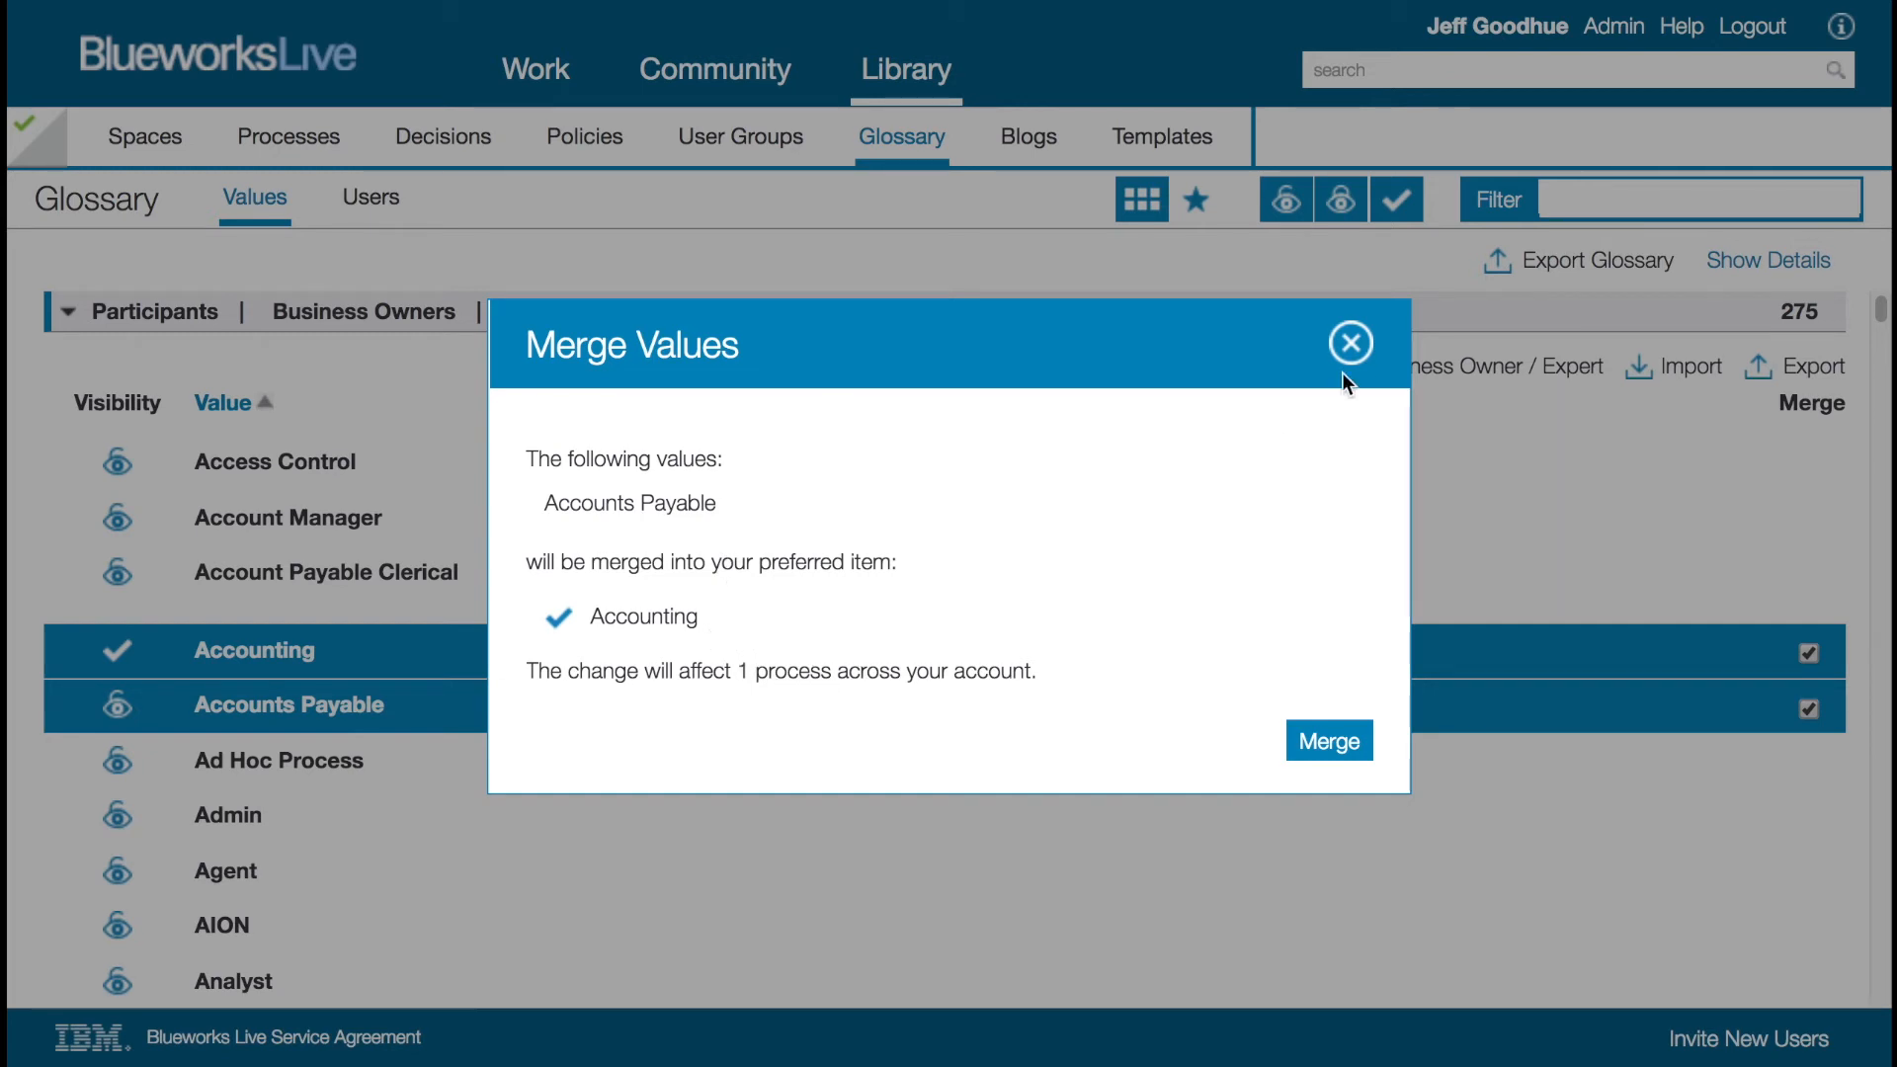
click(1350, 342)
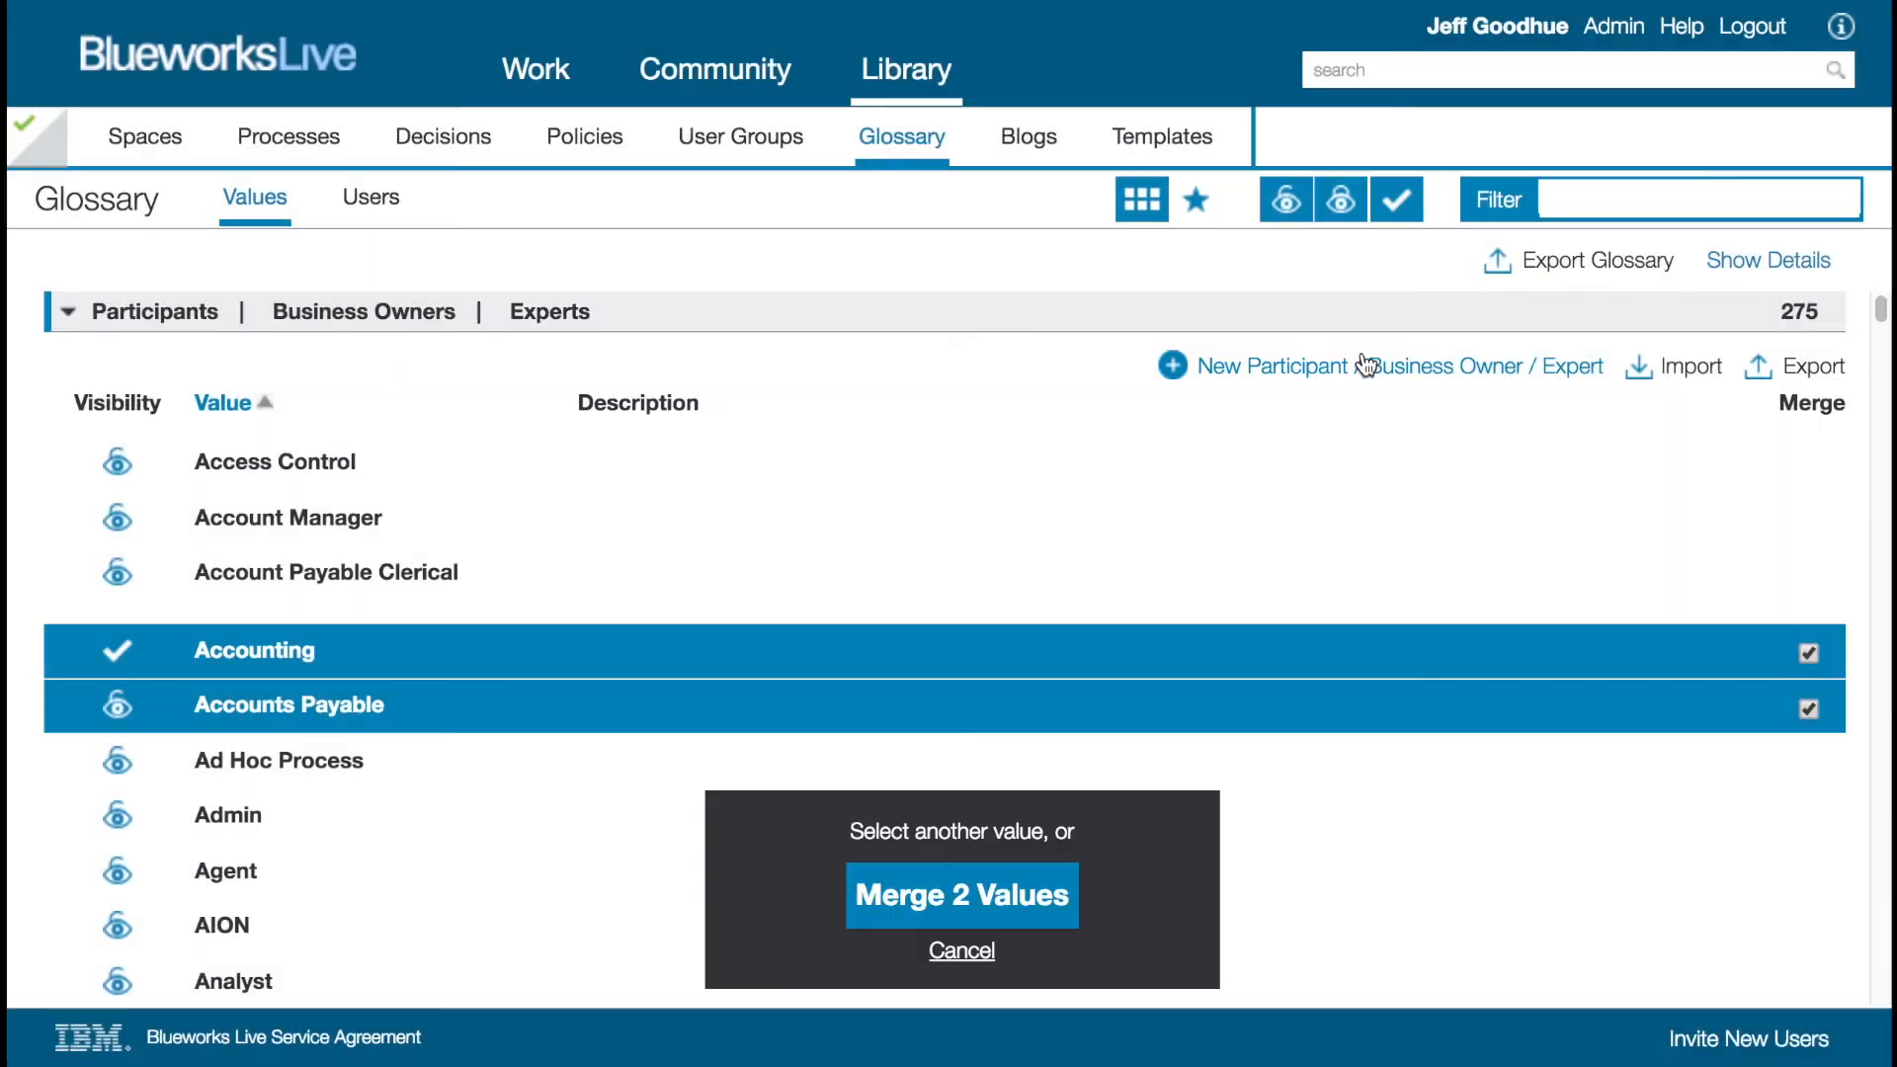
click(962, 952)
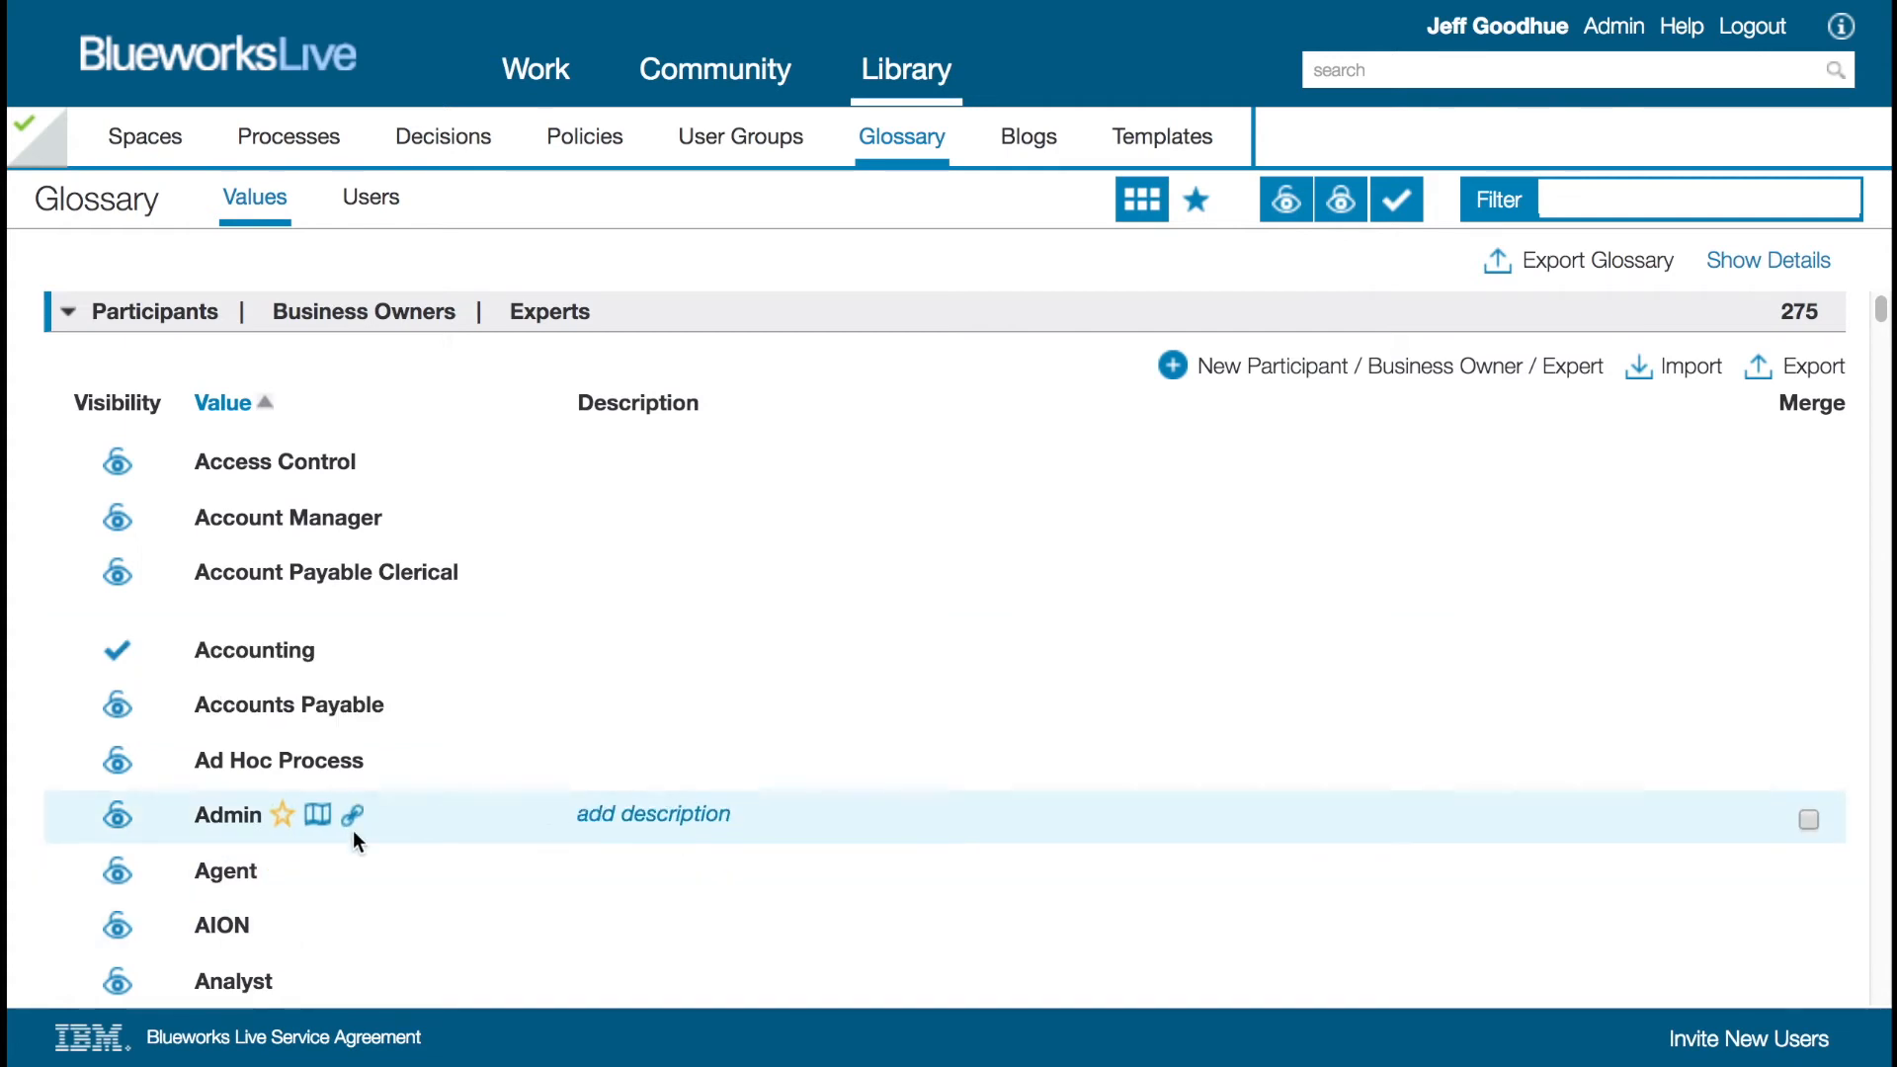
- Preview the choices and impact of merging the Agent and Analyst participant values, and dismiss the merge without applying it
click(1809, 875)
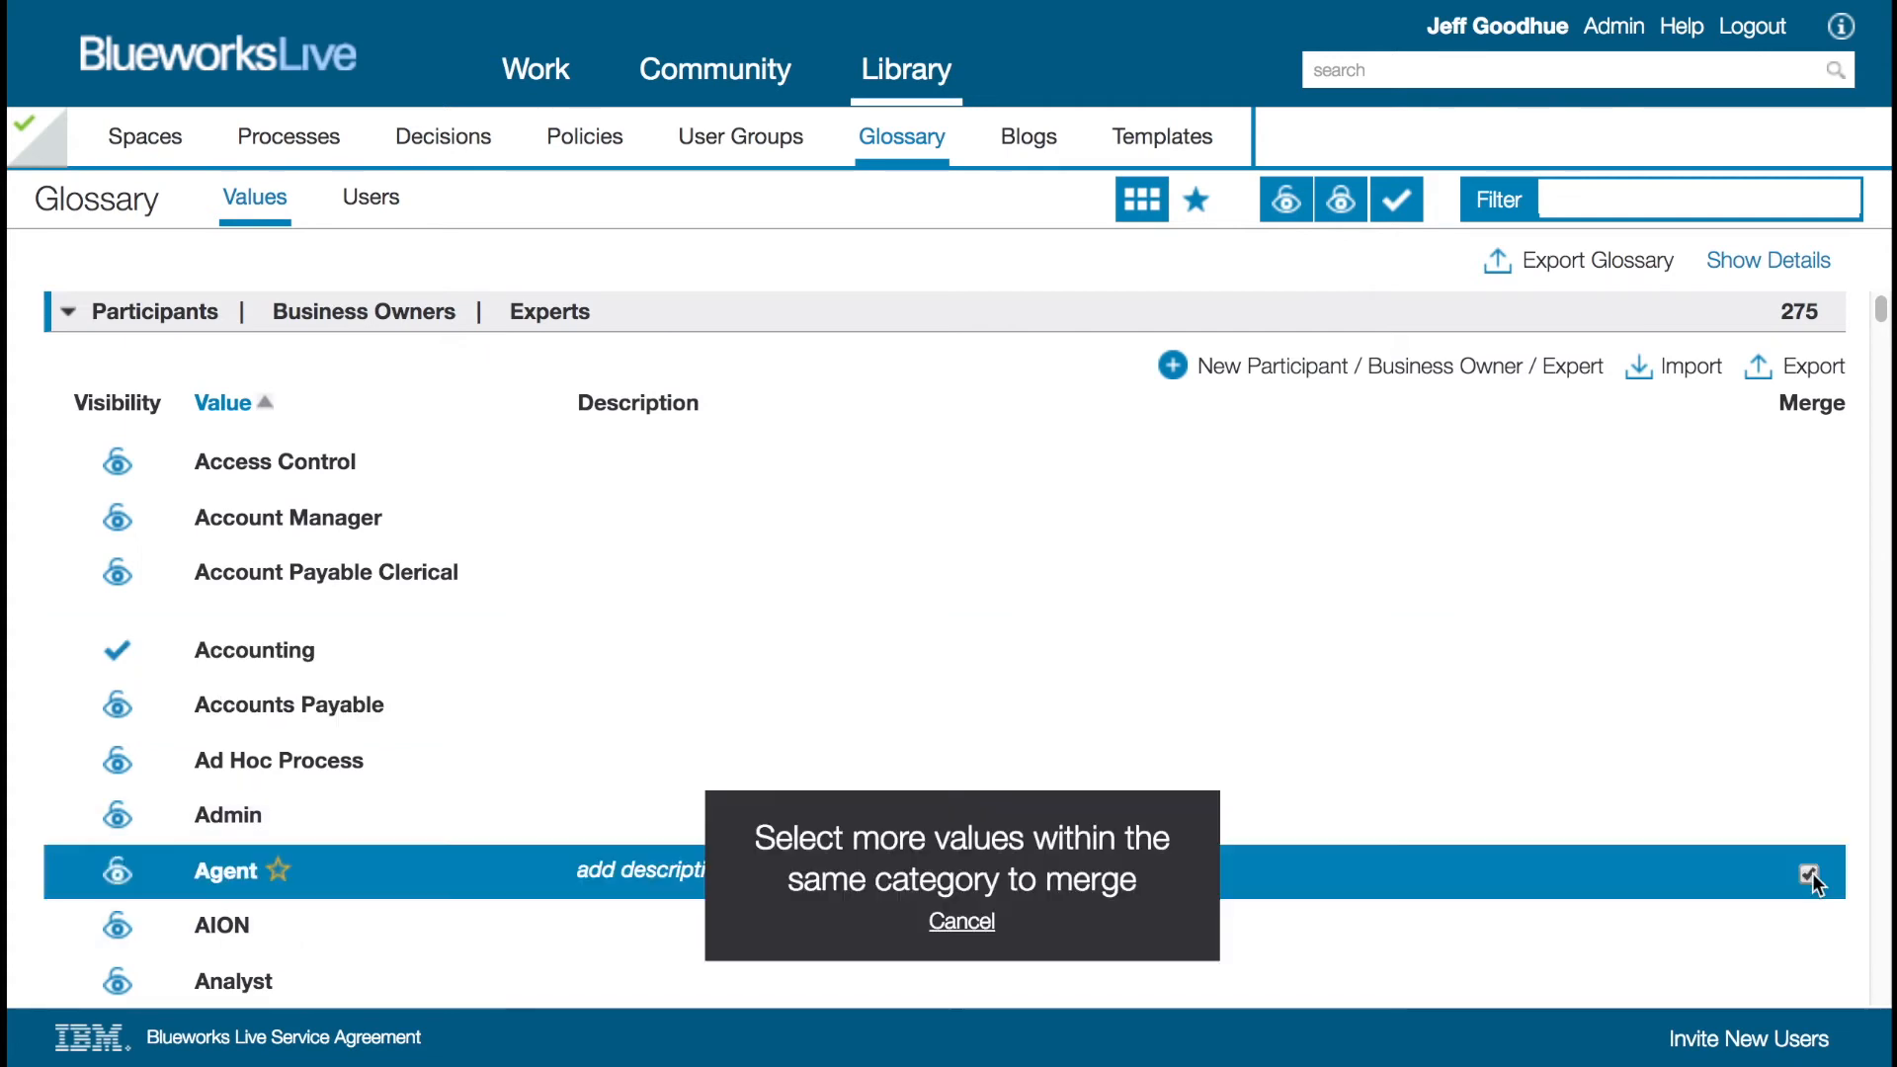
click(1807, 985)
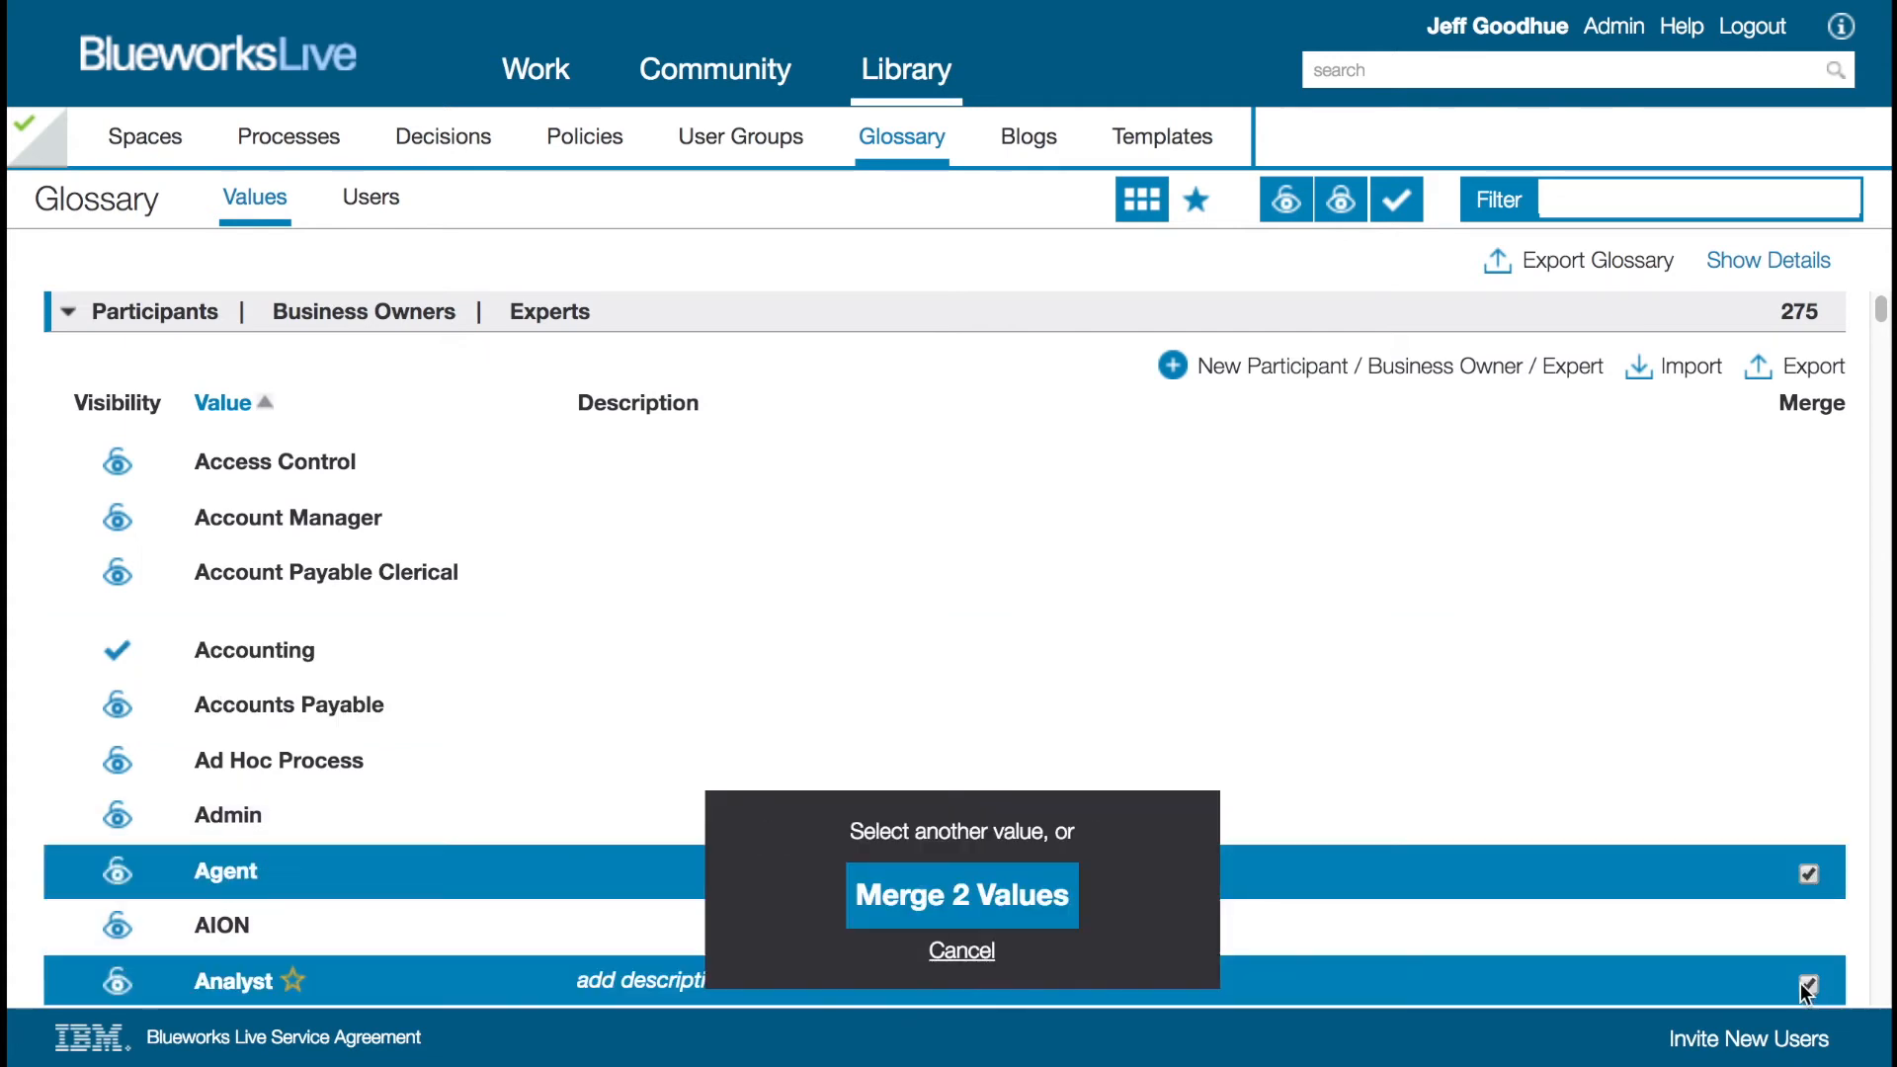
click(934, 899)
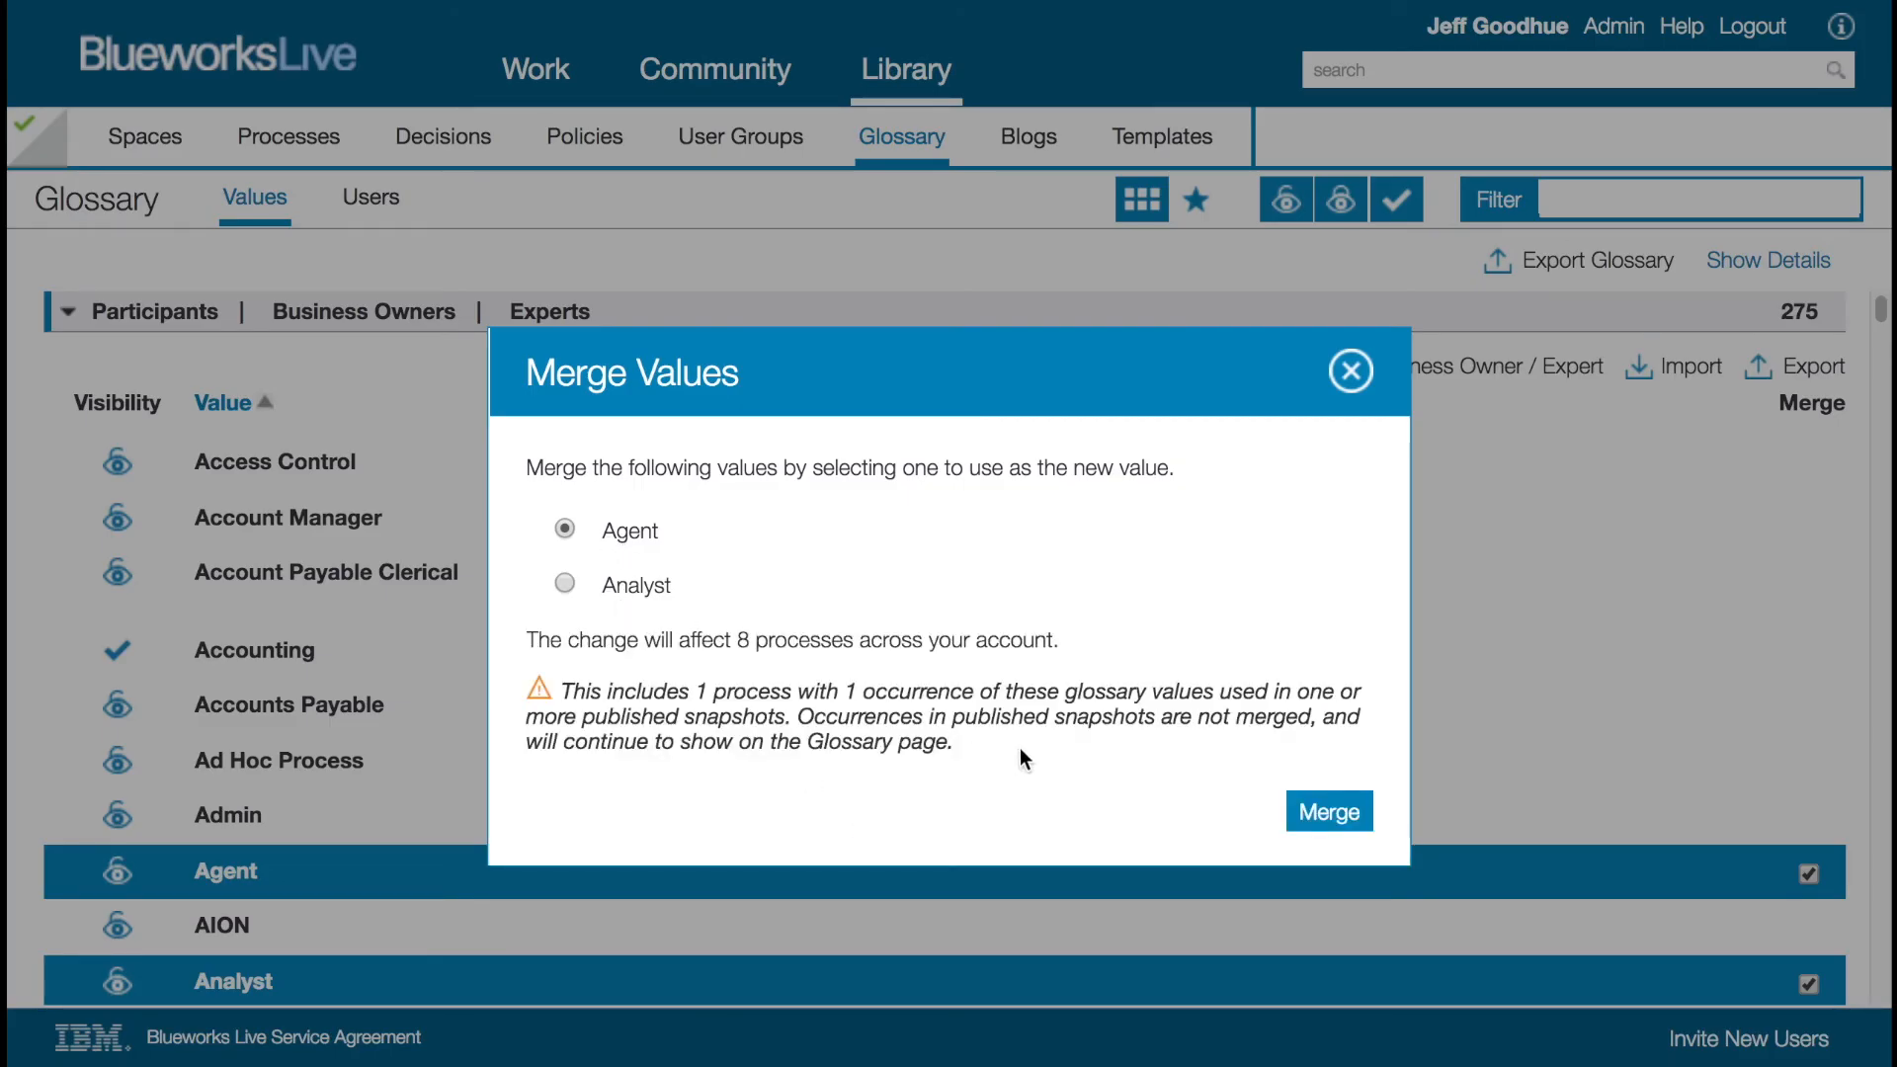
click(1352, 376)
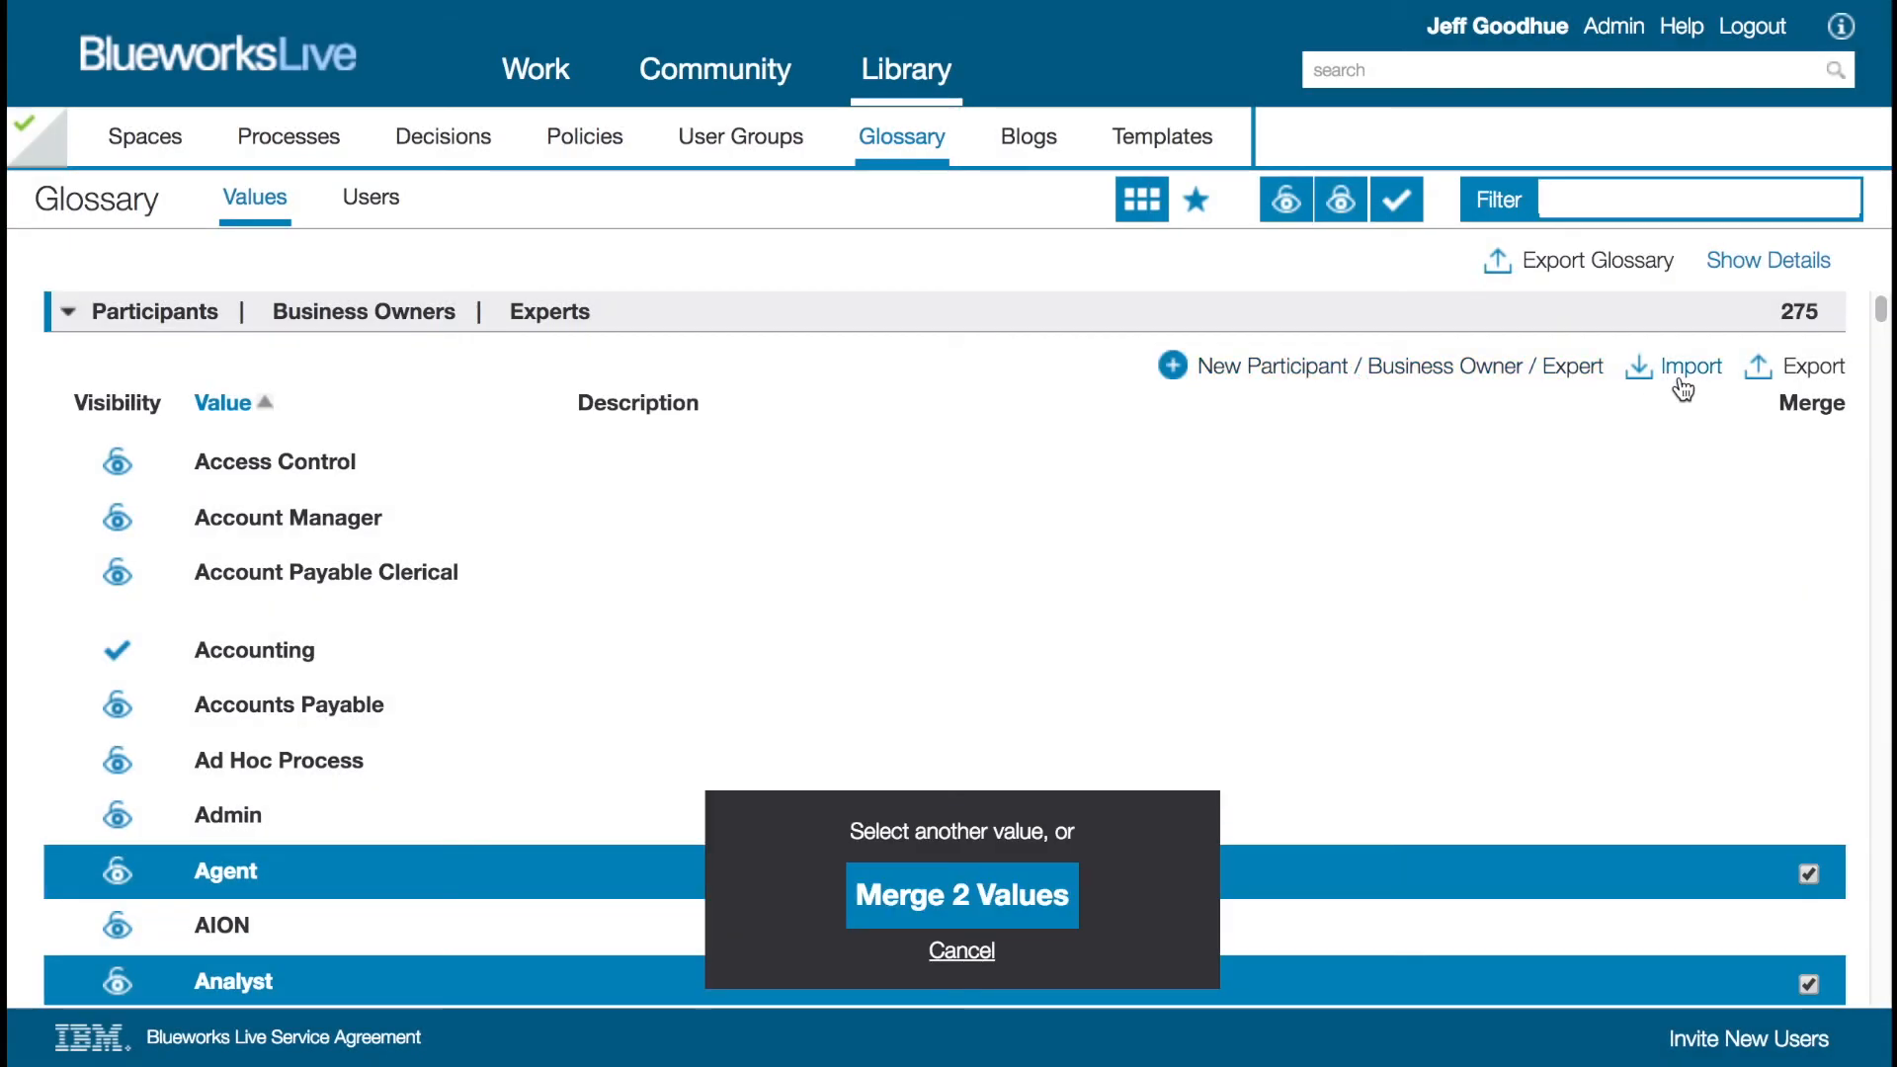
click(1825, 366)
- Open the Enroll Auto Insurance process blueprint from the Insurance [DTE] space
click(158, 144)
click(1181, 585)
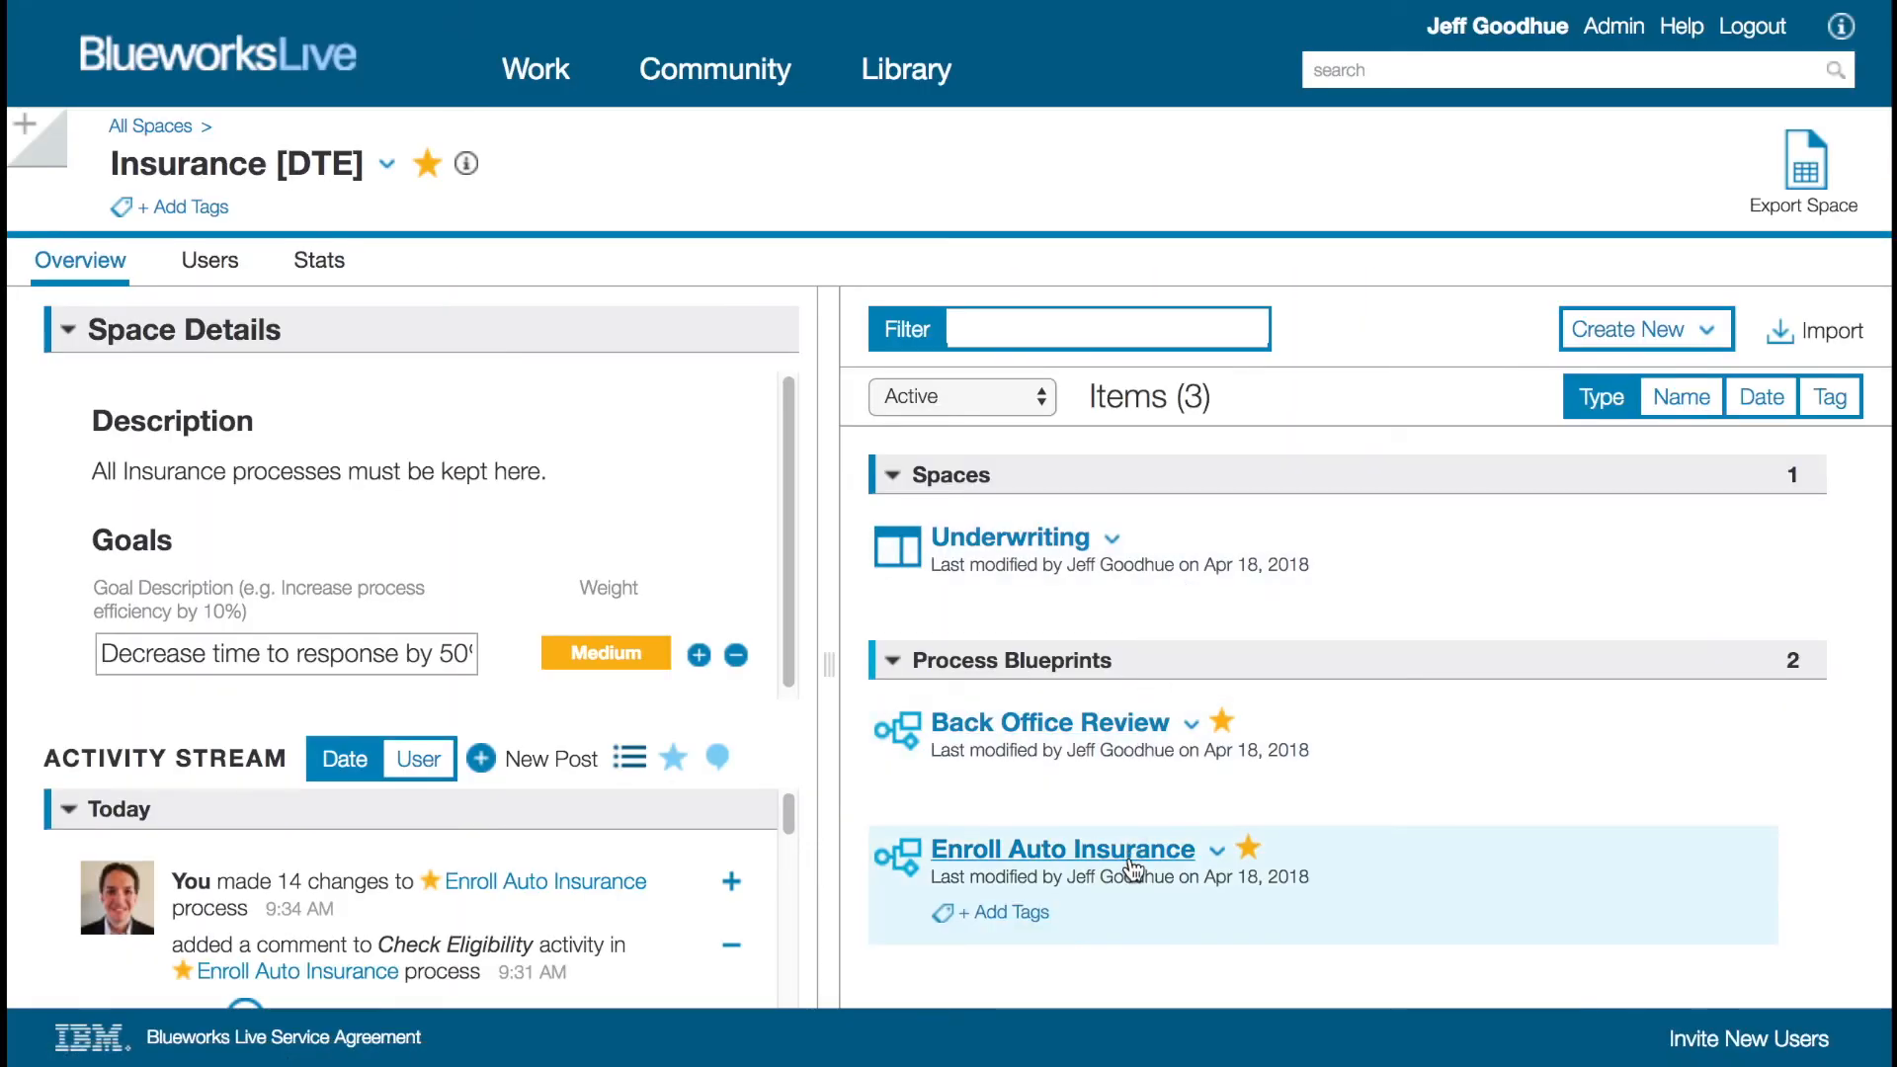
click(1176, 869)
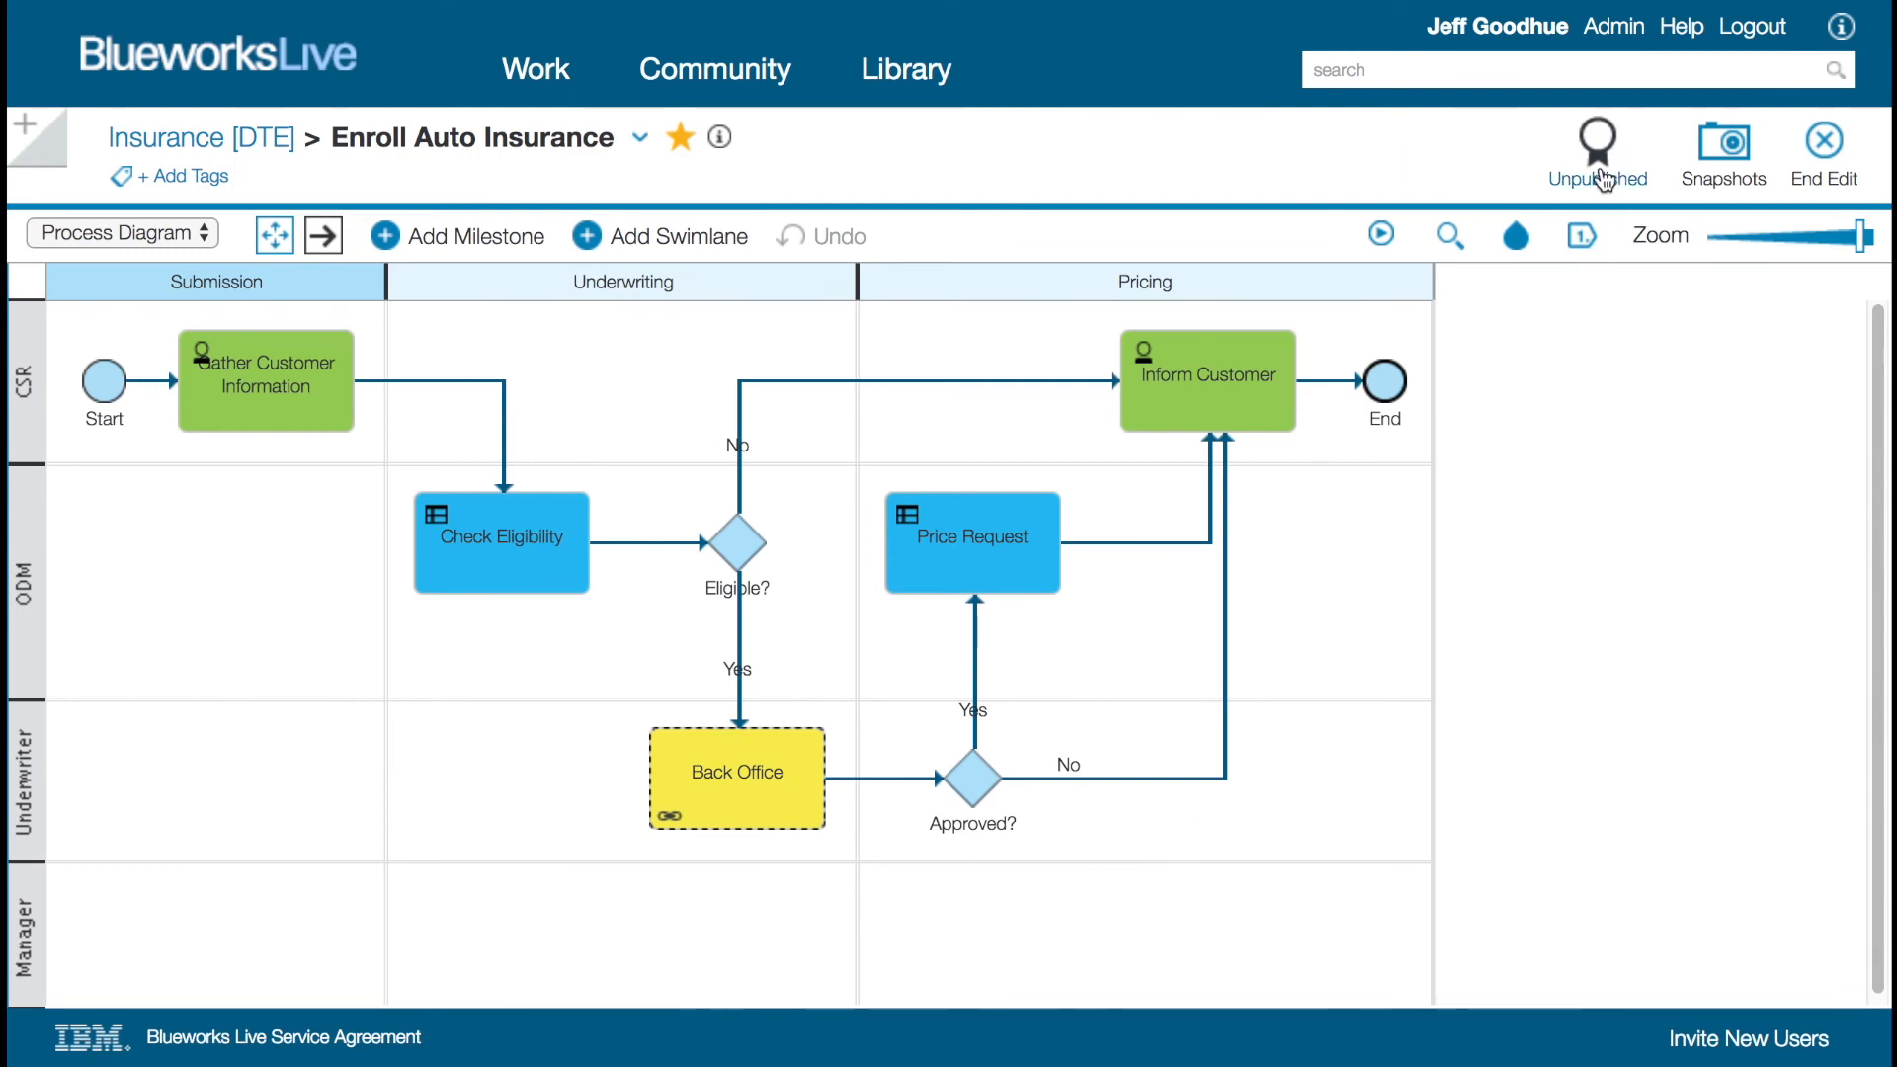
- Launch a process app from the Enhanced 1 snapshot of Enroll Auto Insurance, choosing the Single Approval process
click(1724, 156)
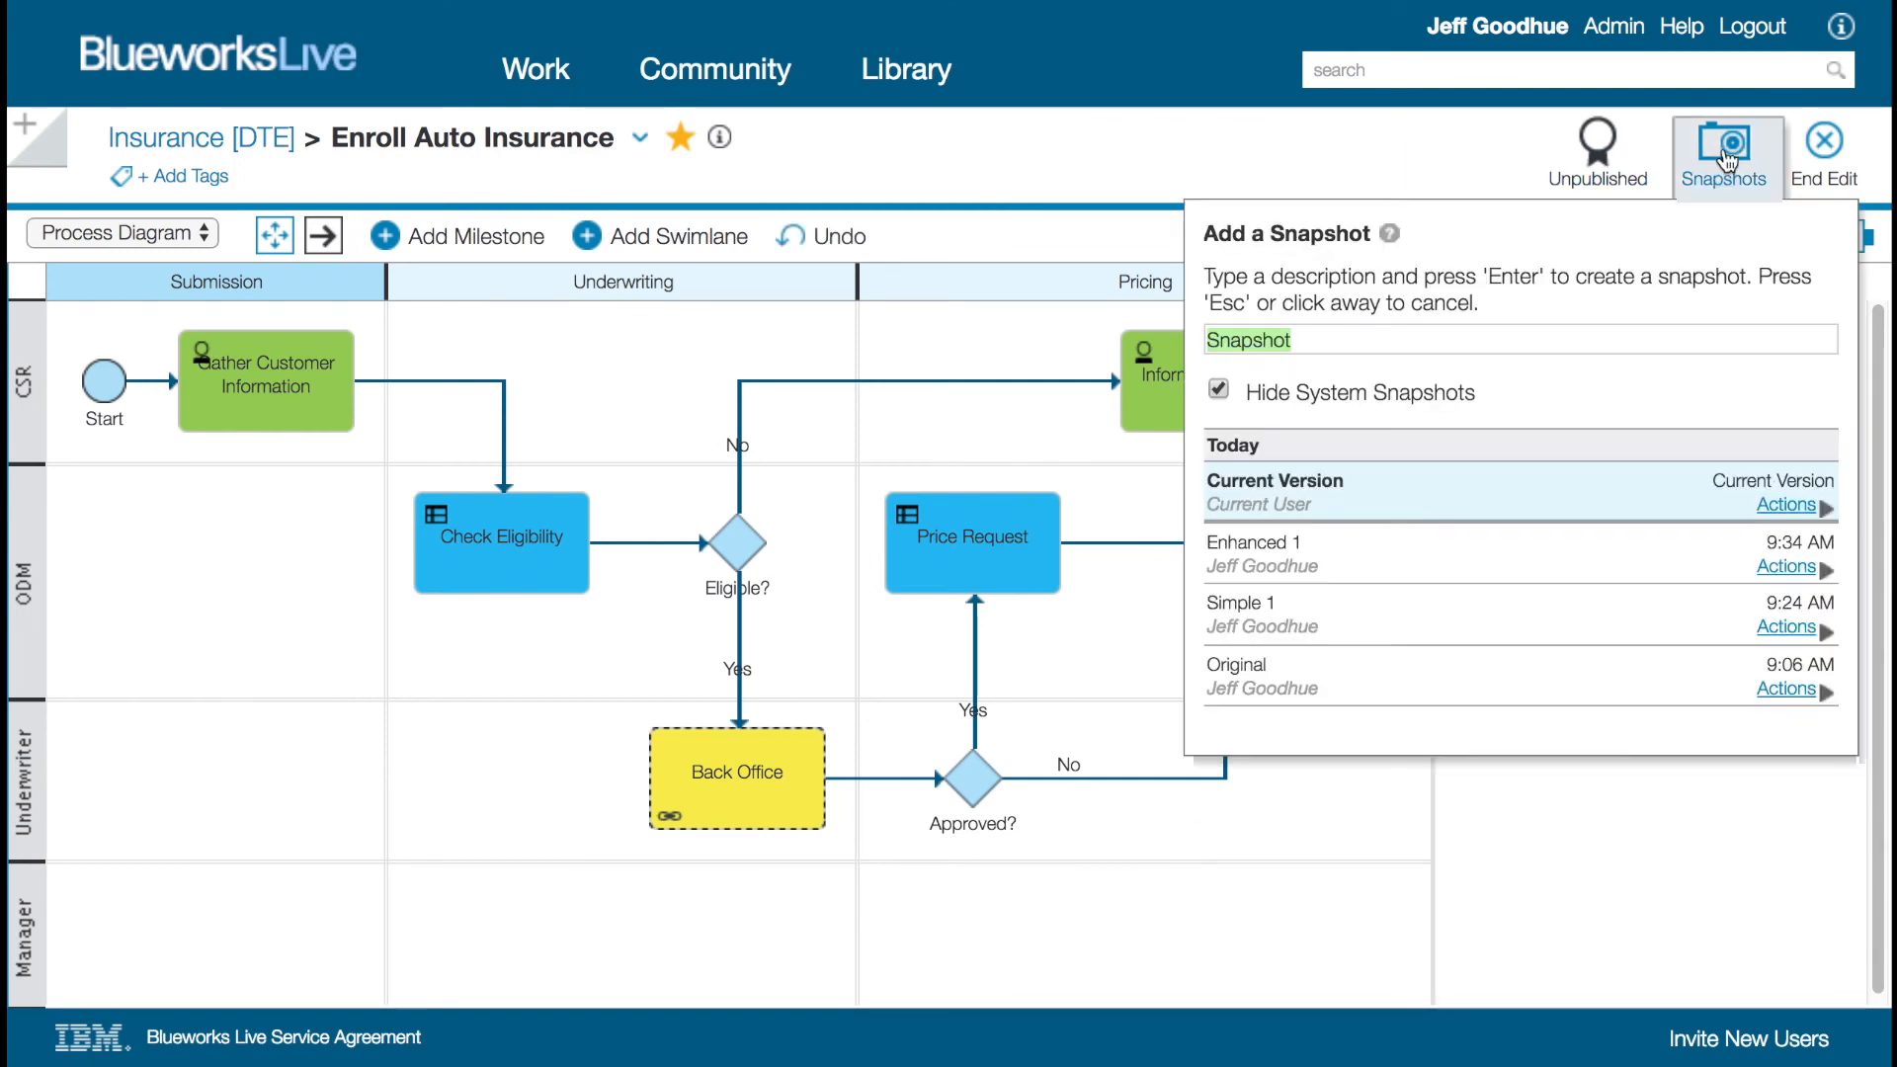
click(1789, 567)
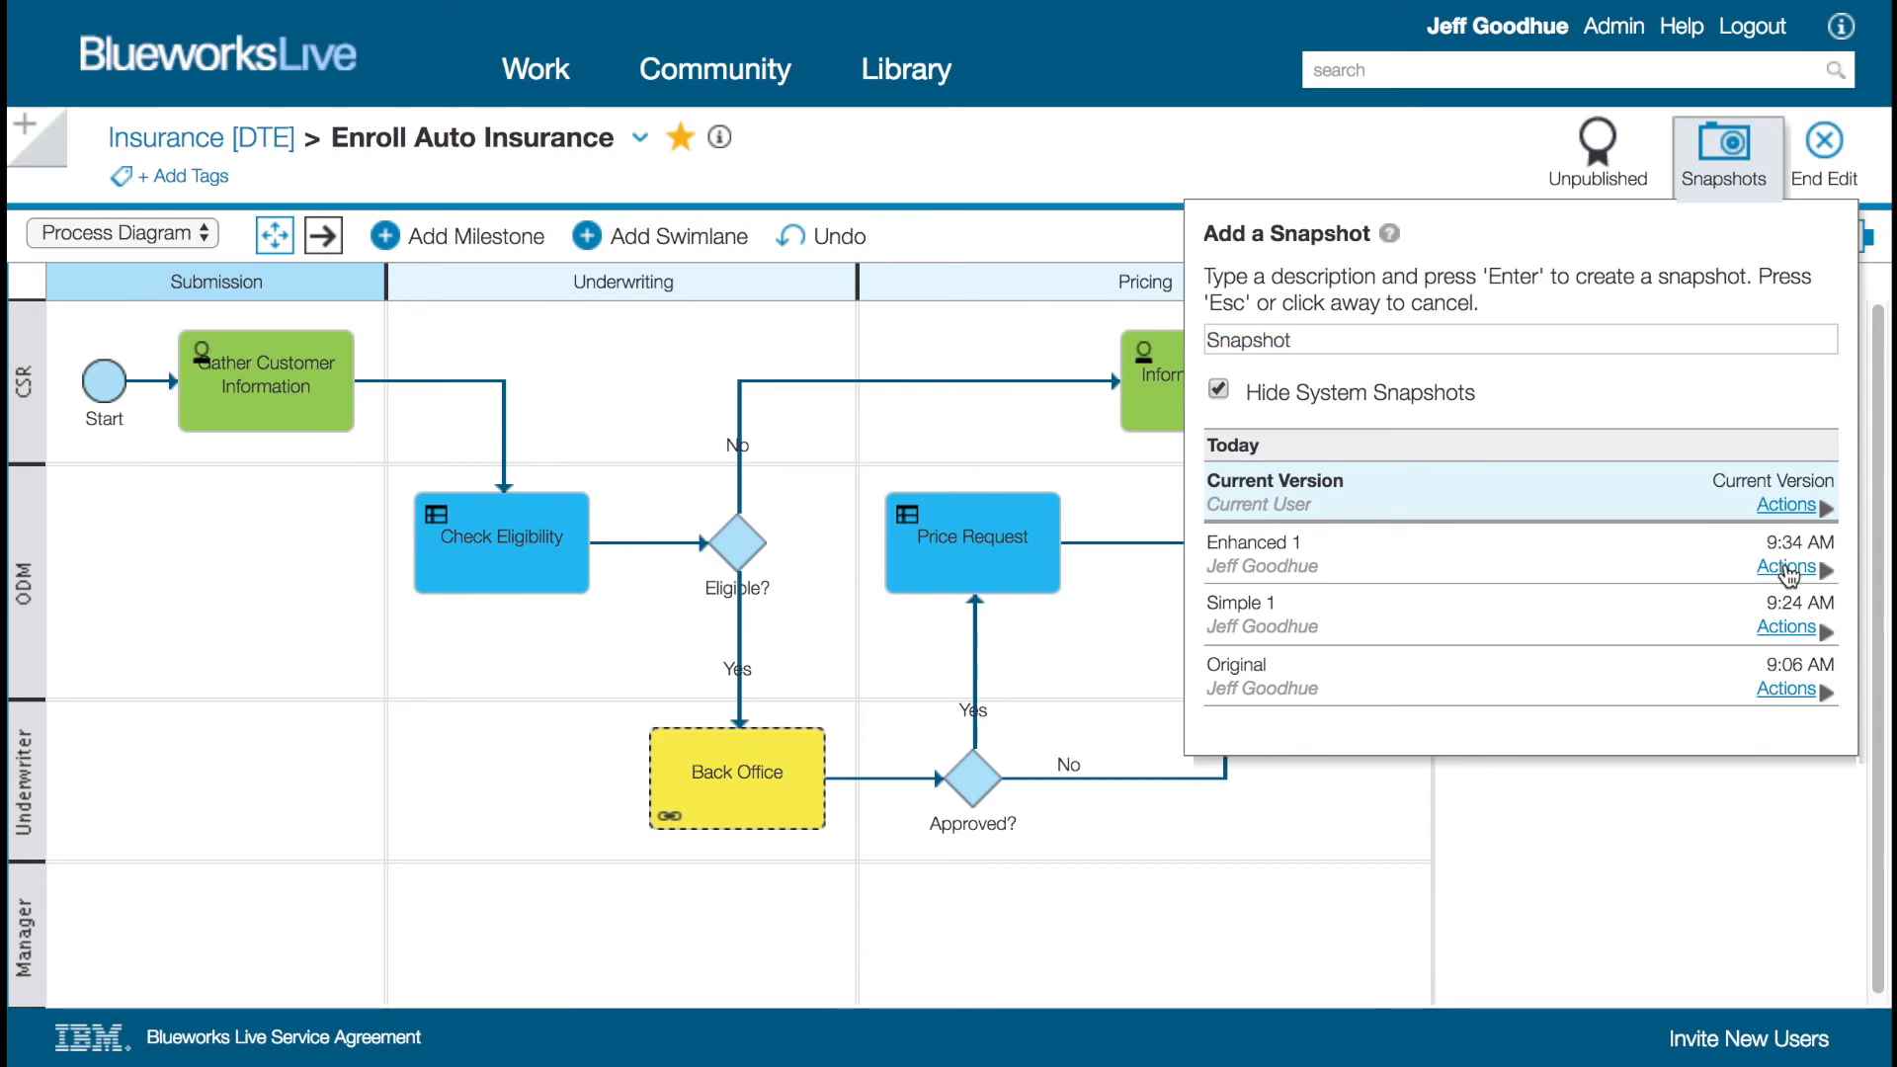
click(1819, 629)
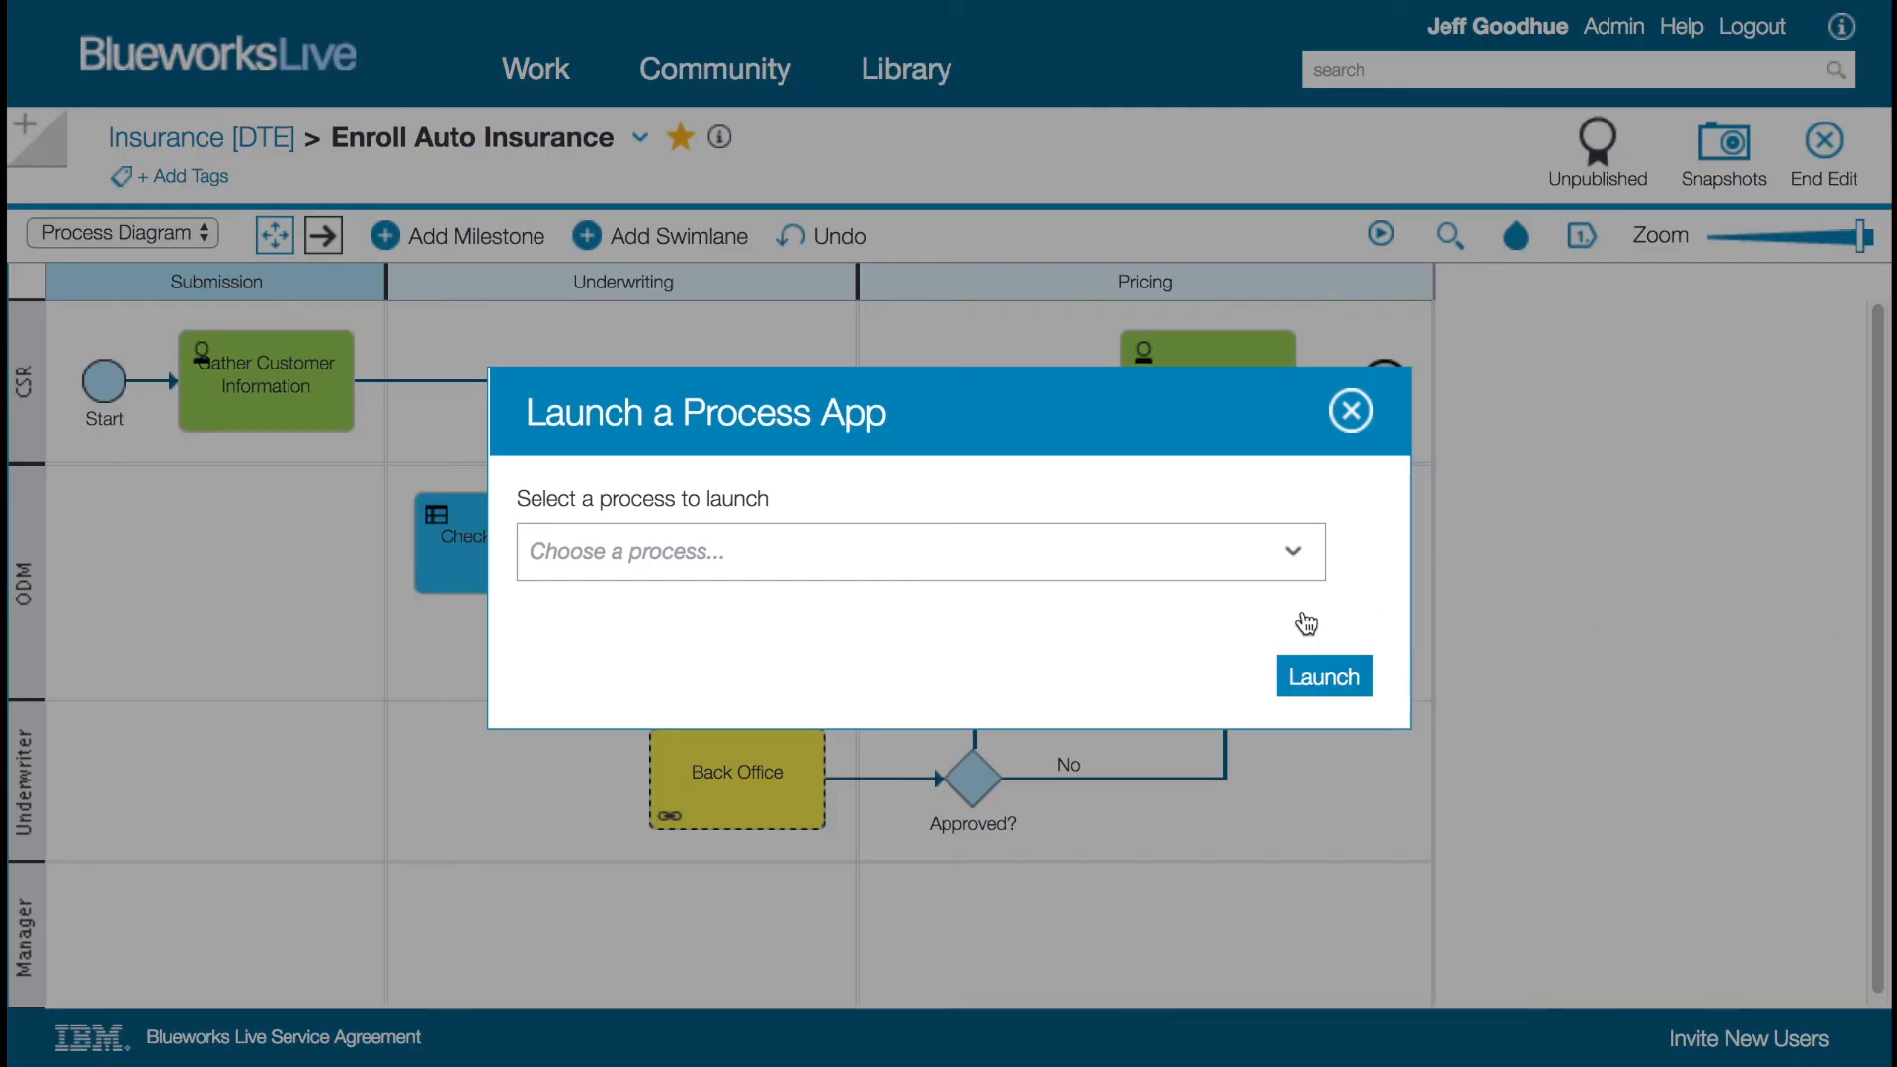
click(919, 550)
click(817, 787)
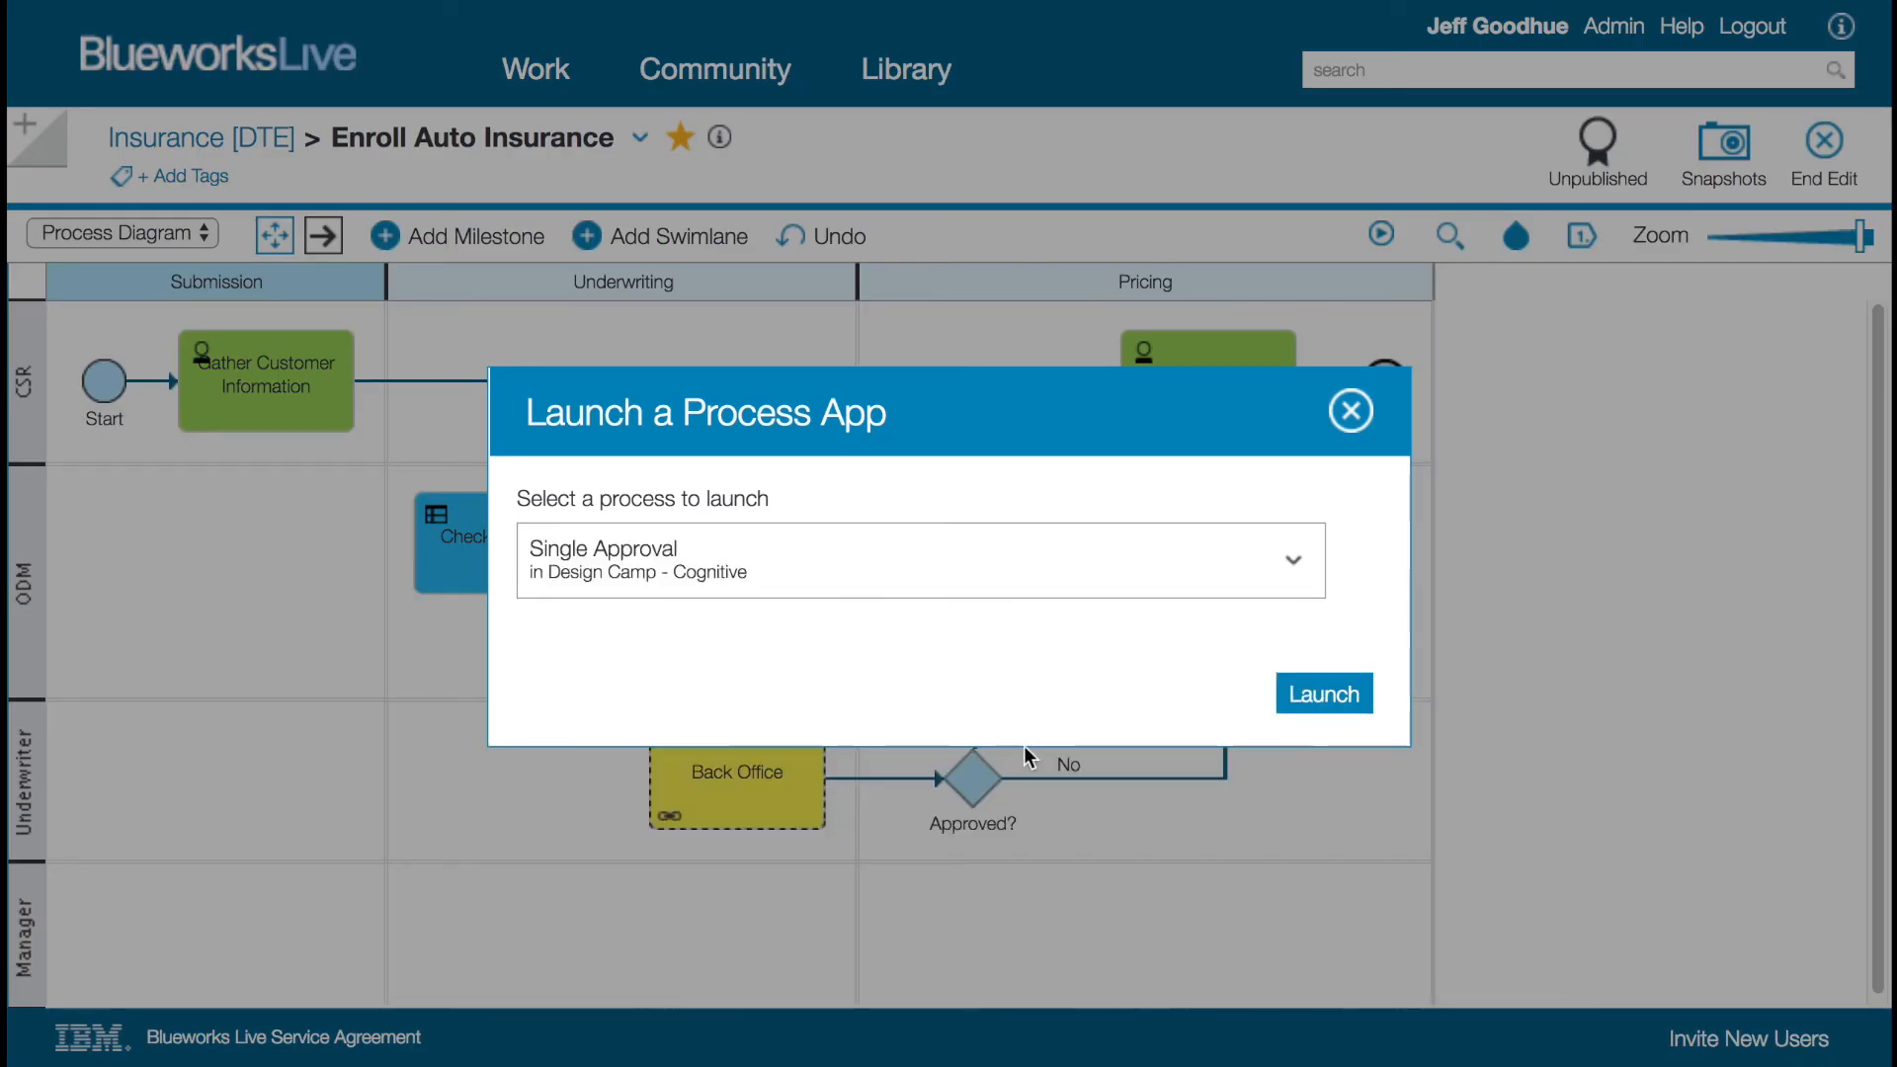
click(1320, 699)
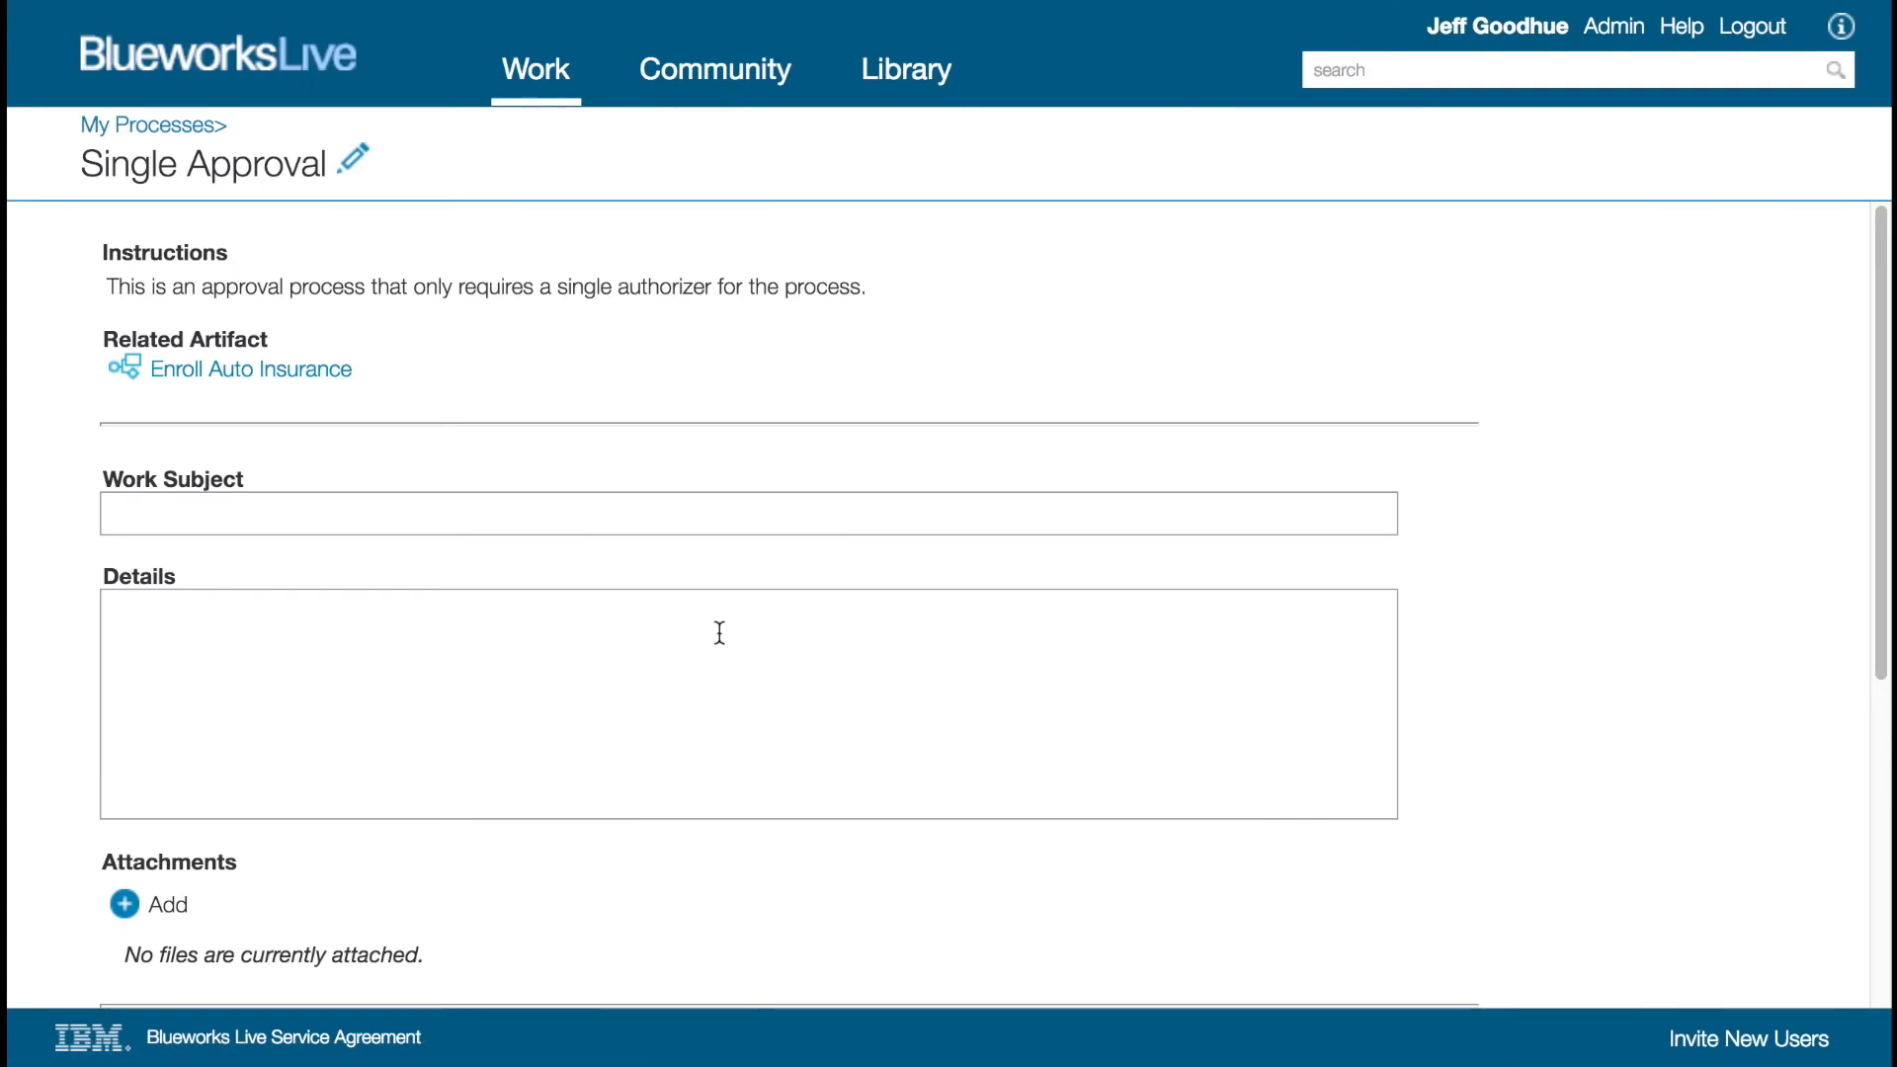
- Set the work subject to "Approve new version" and the details to "some details..." in the Single Approval form
click(237, 372)
click(273, 517)
text(Approve new version)
key(Tab)
text(some details...)
- Assign the Approve New Process Model task to the signed-in user, set its due date to 2018-04-20 and launch the process
scroll(254, 775, down, 5)
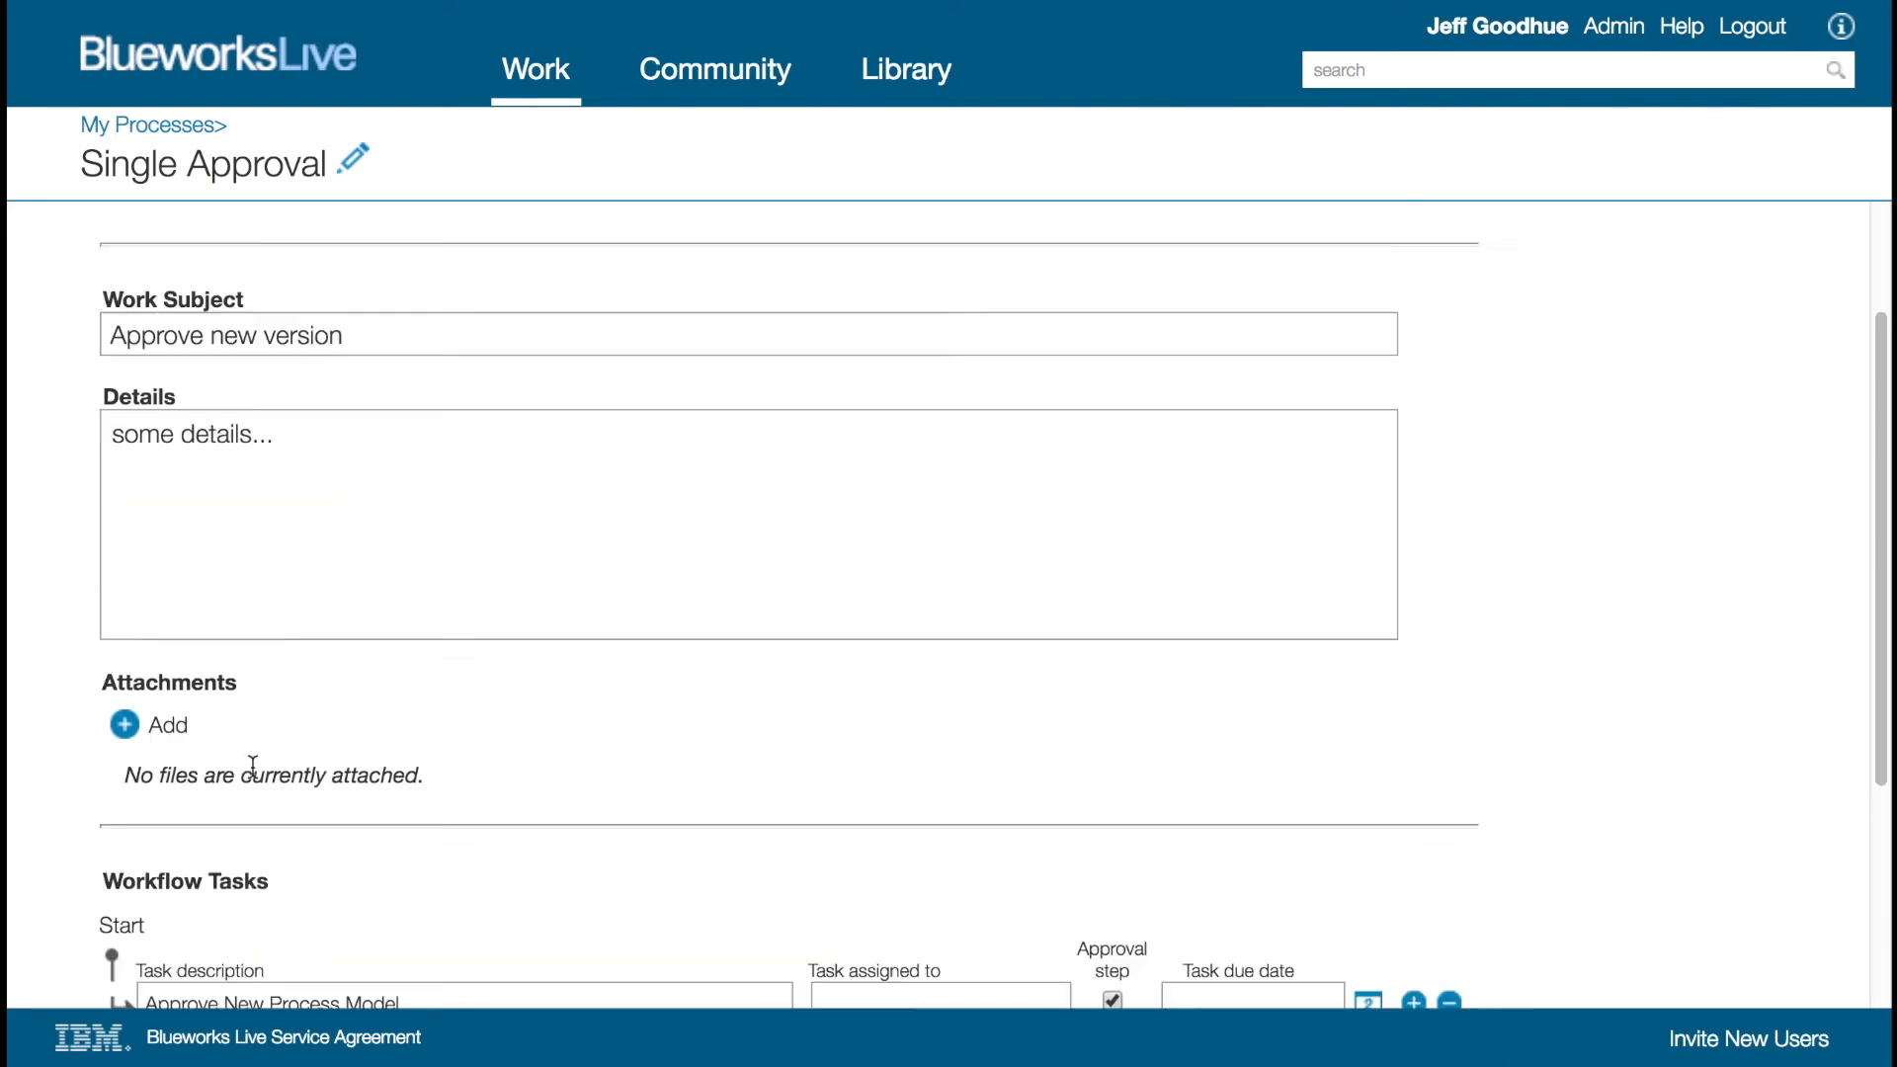
click(919, 635)
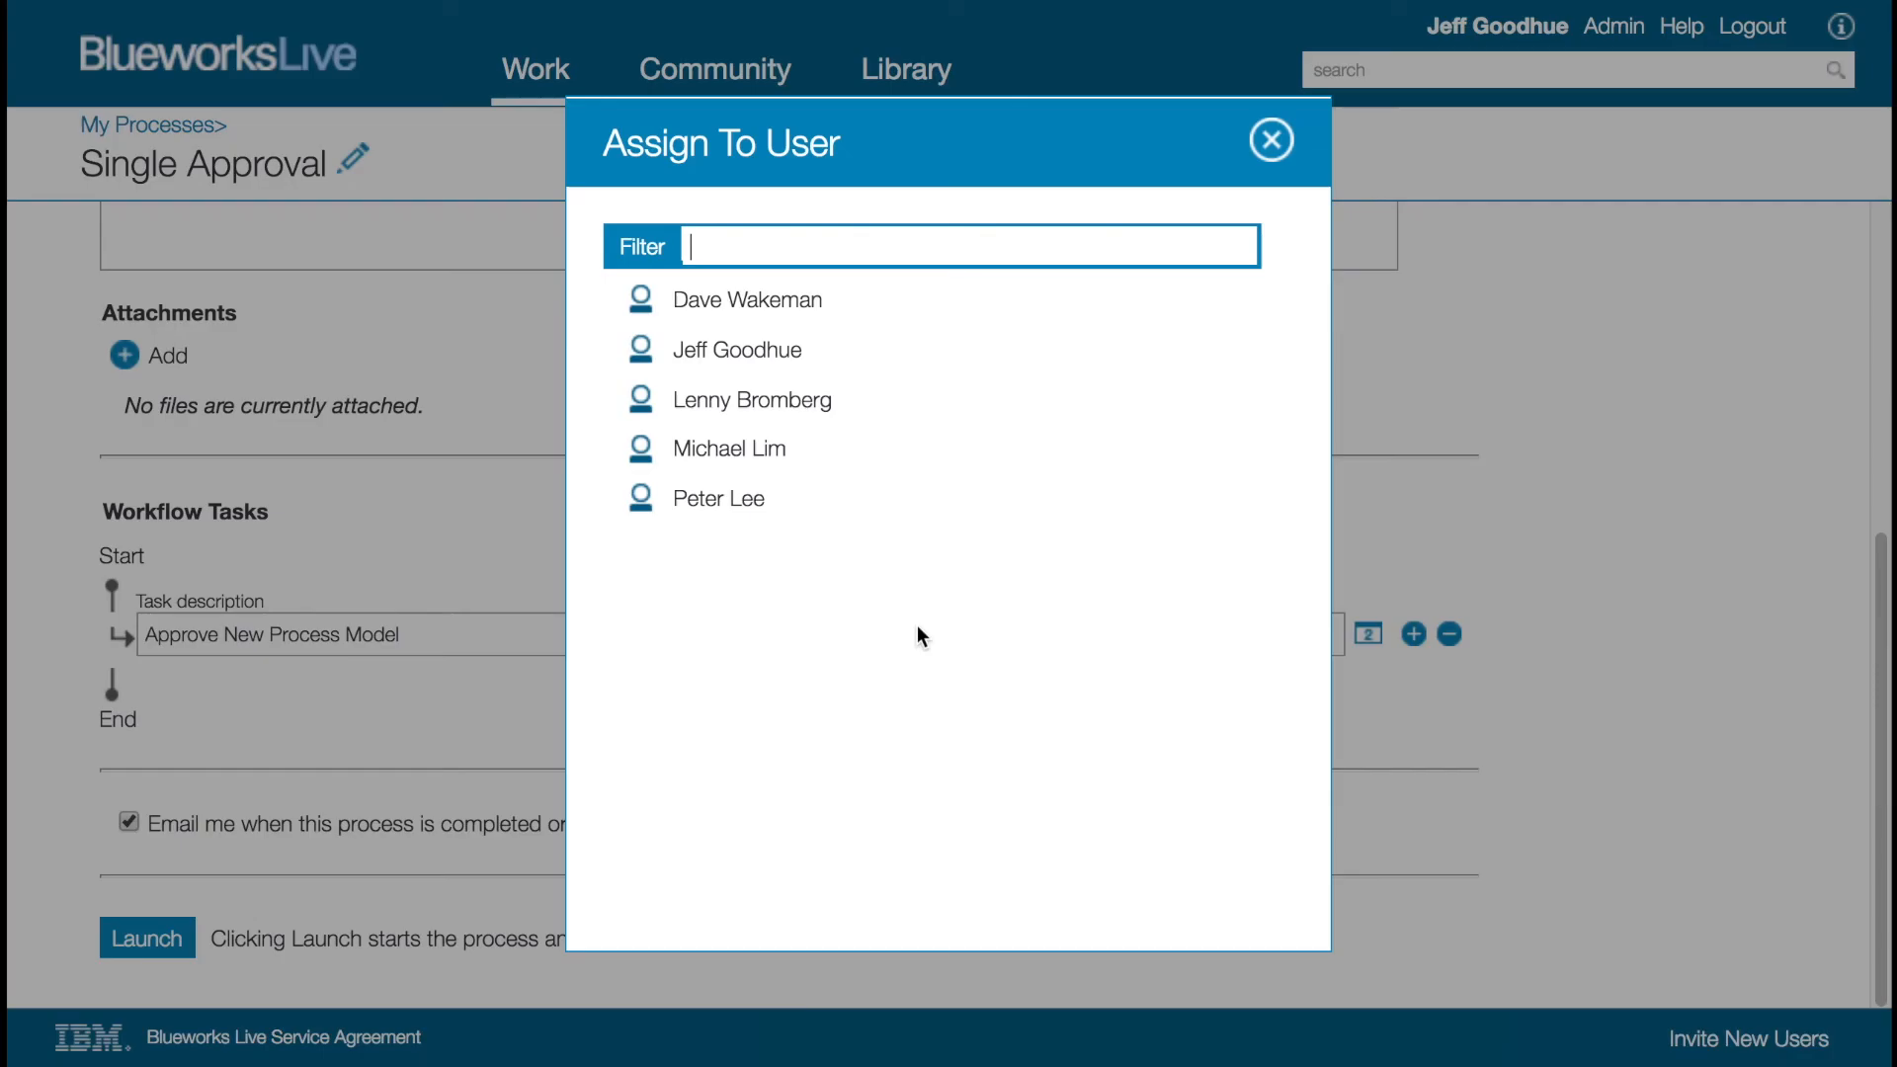
click(779, 347)
click(1200, 634)
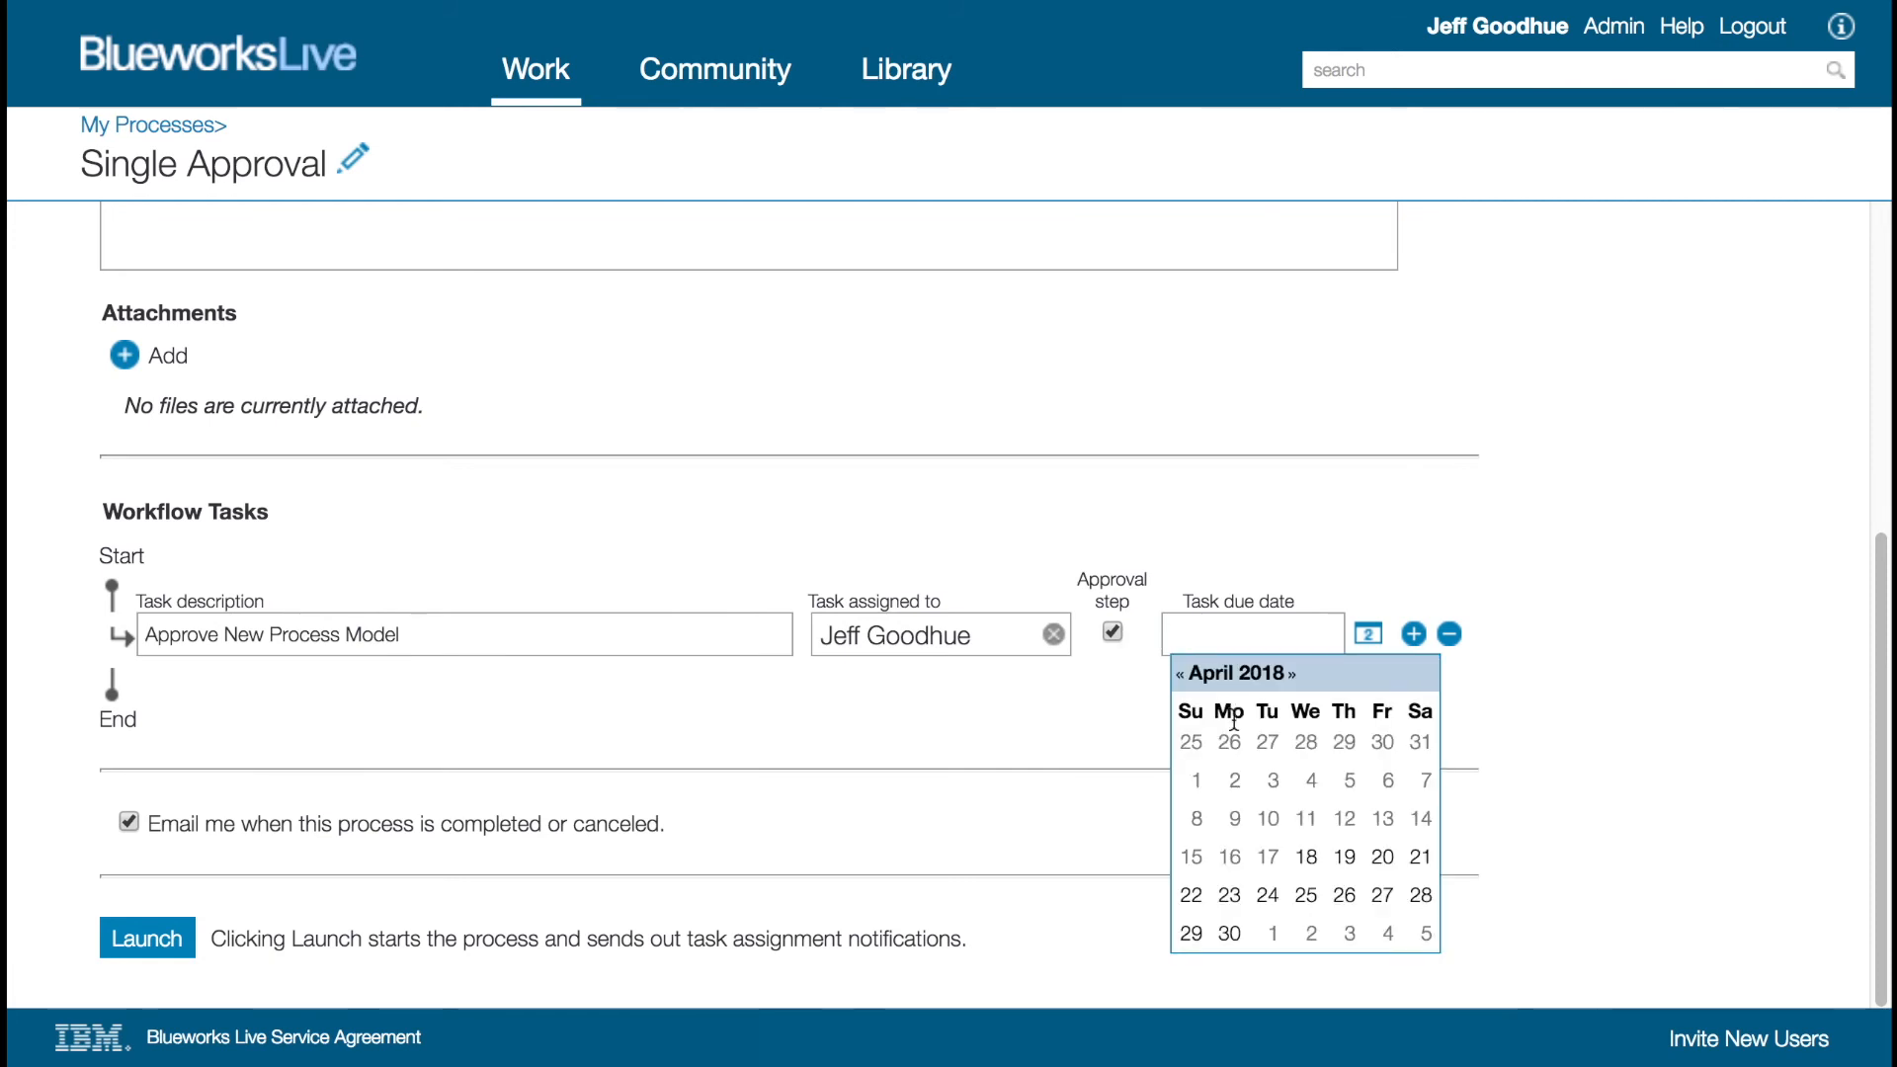
click(1386, 855)
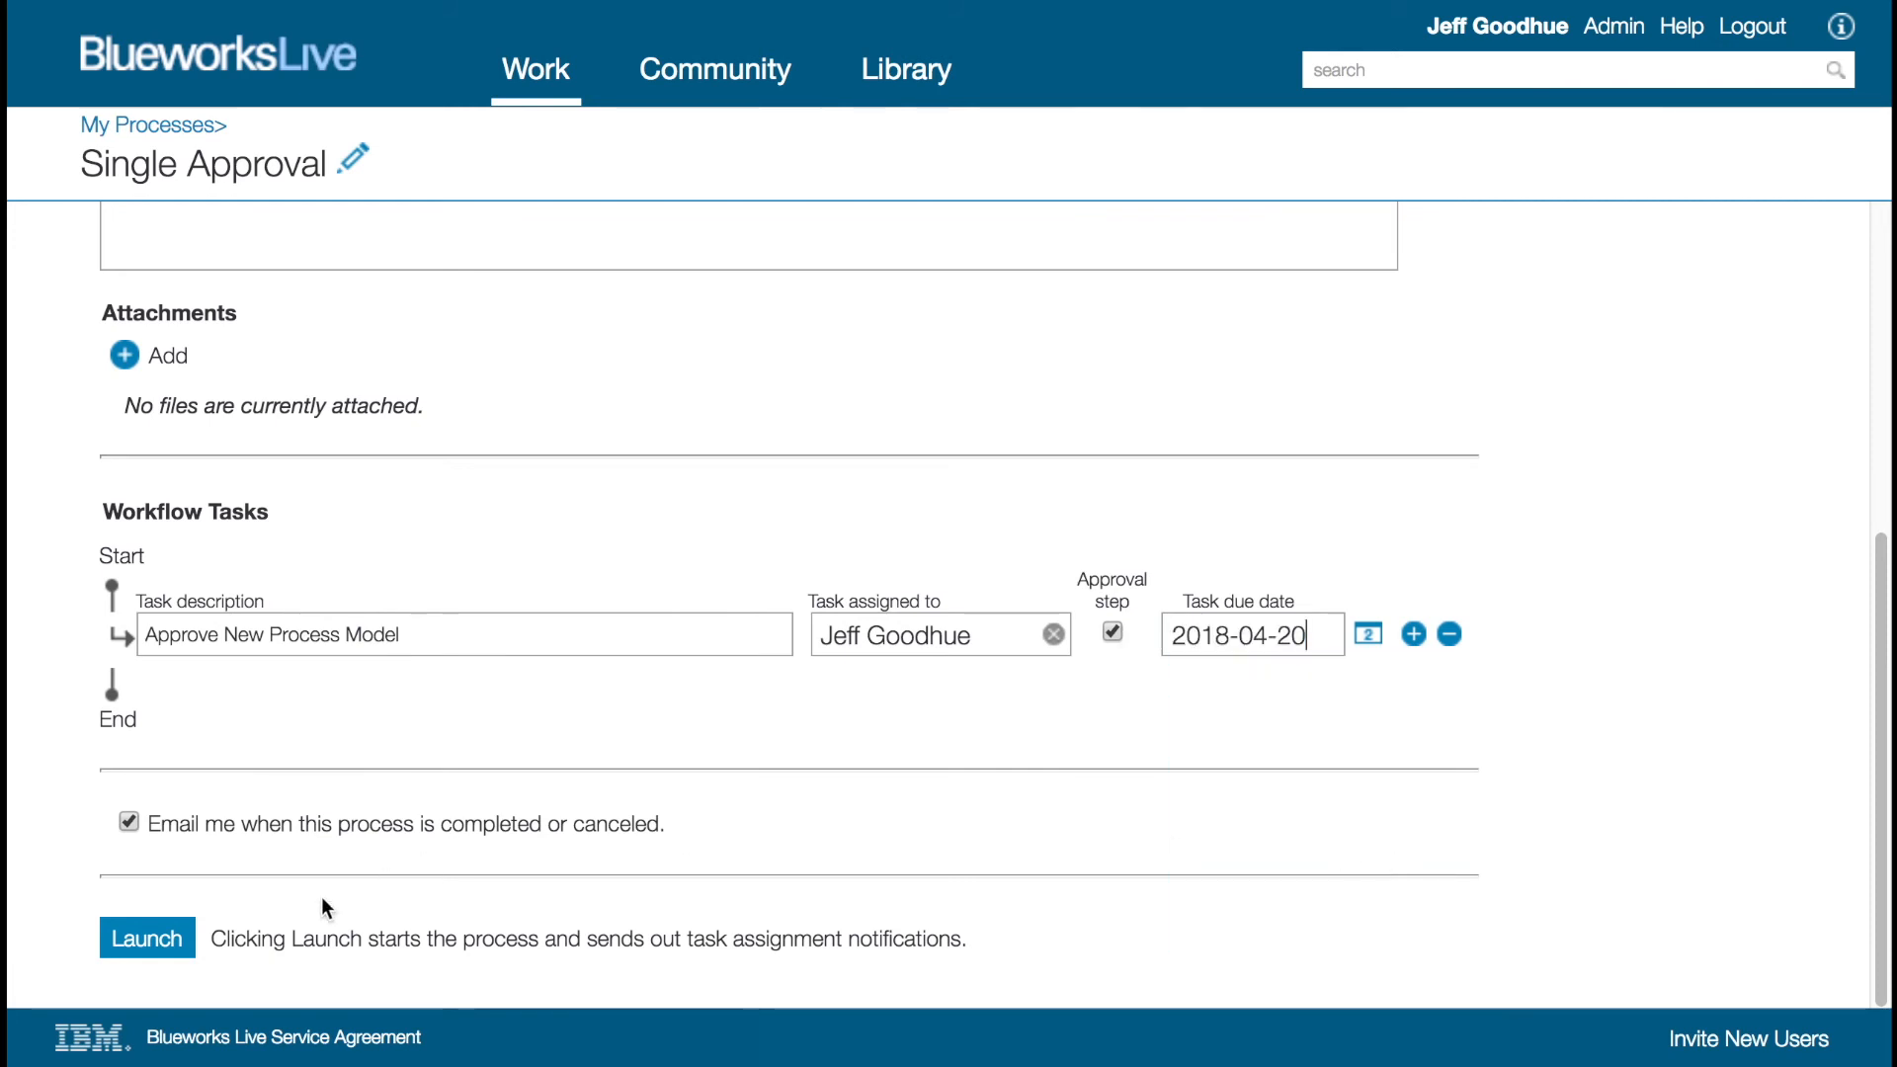
click(173, 944)
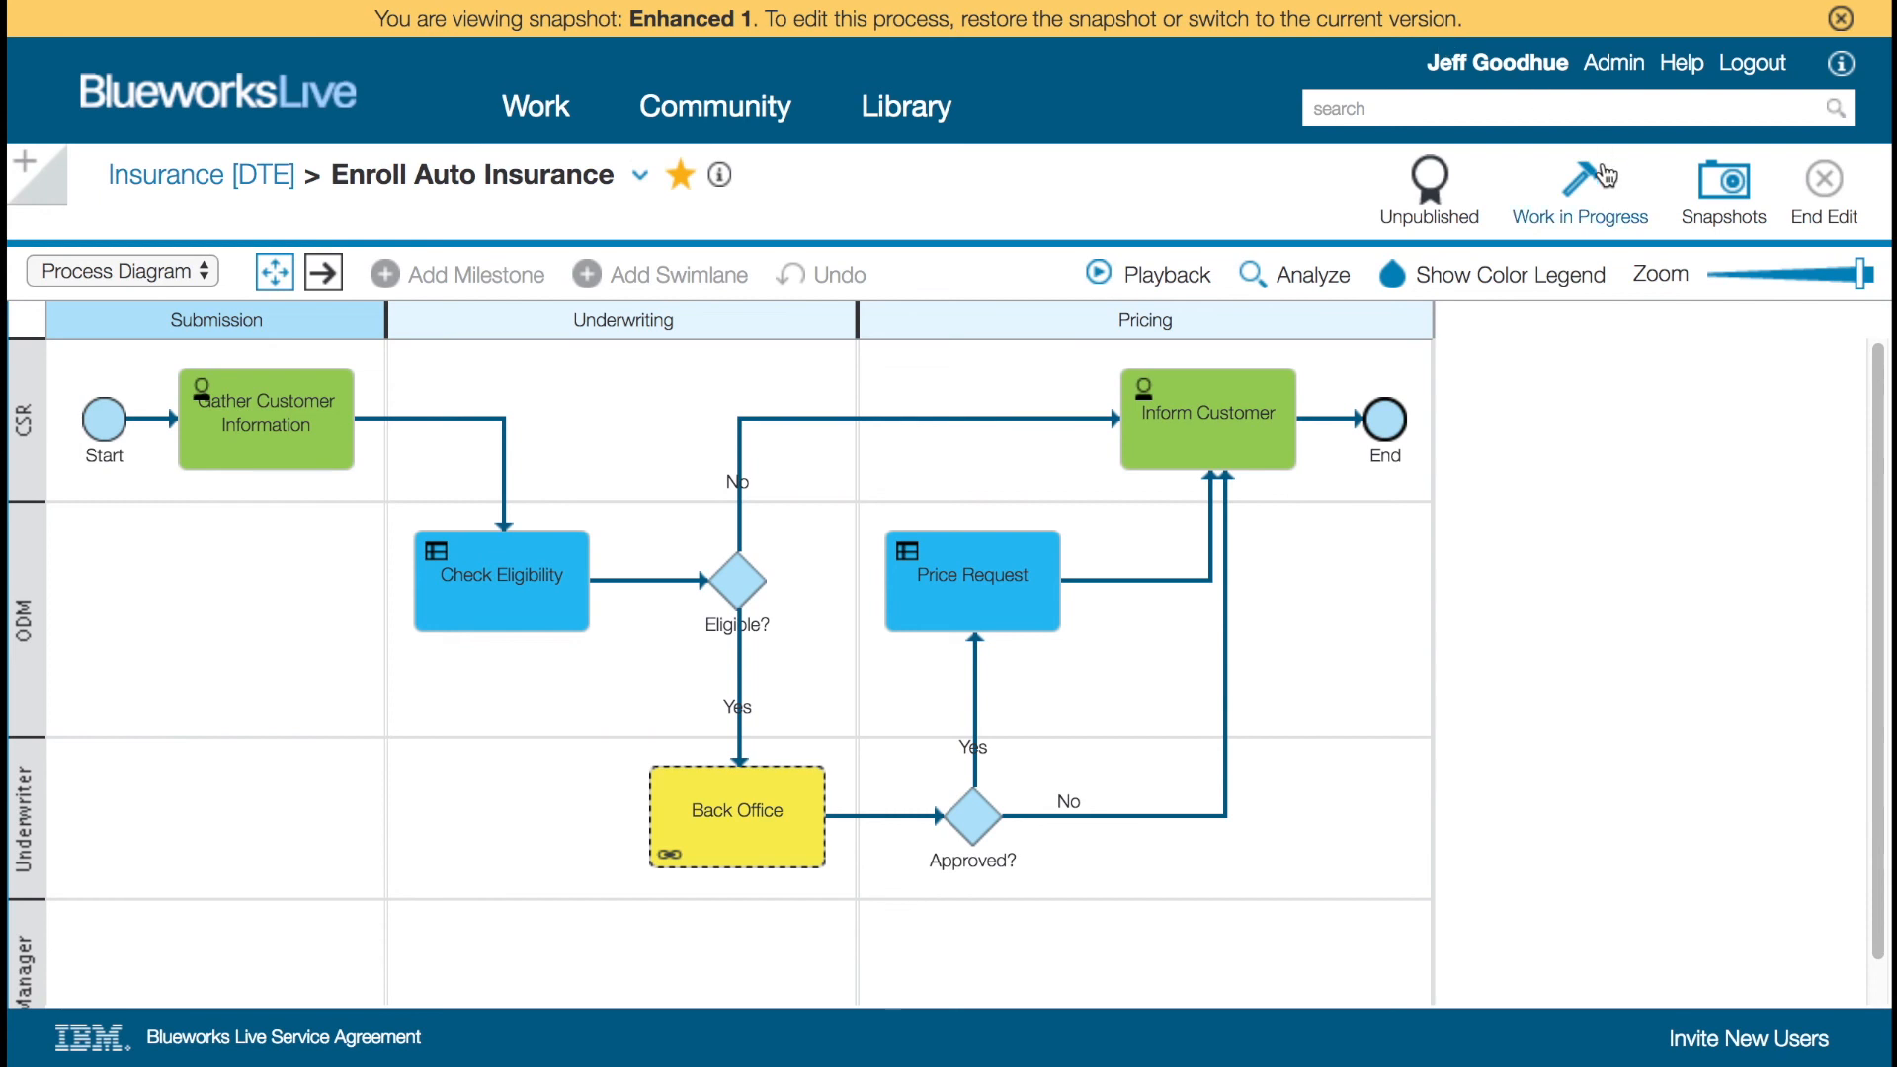
- Open the Approve New Process Model task for "Approve new version" from the personal task list and approve it
click(533, 107)
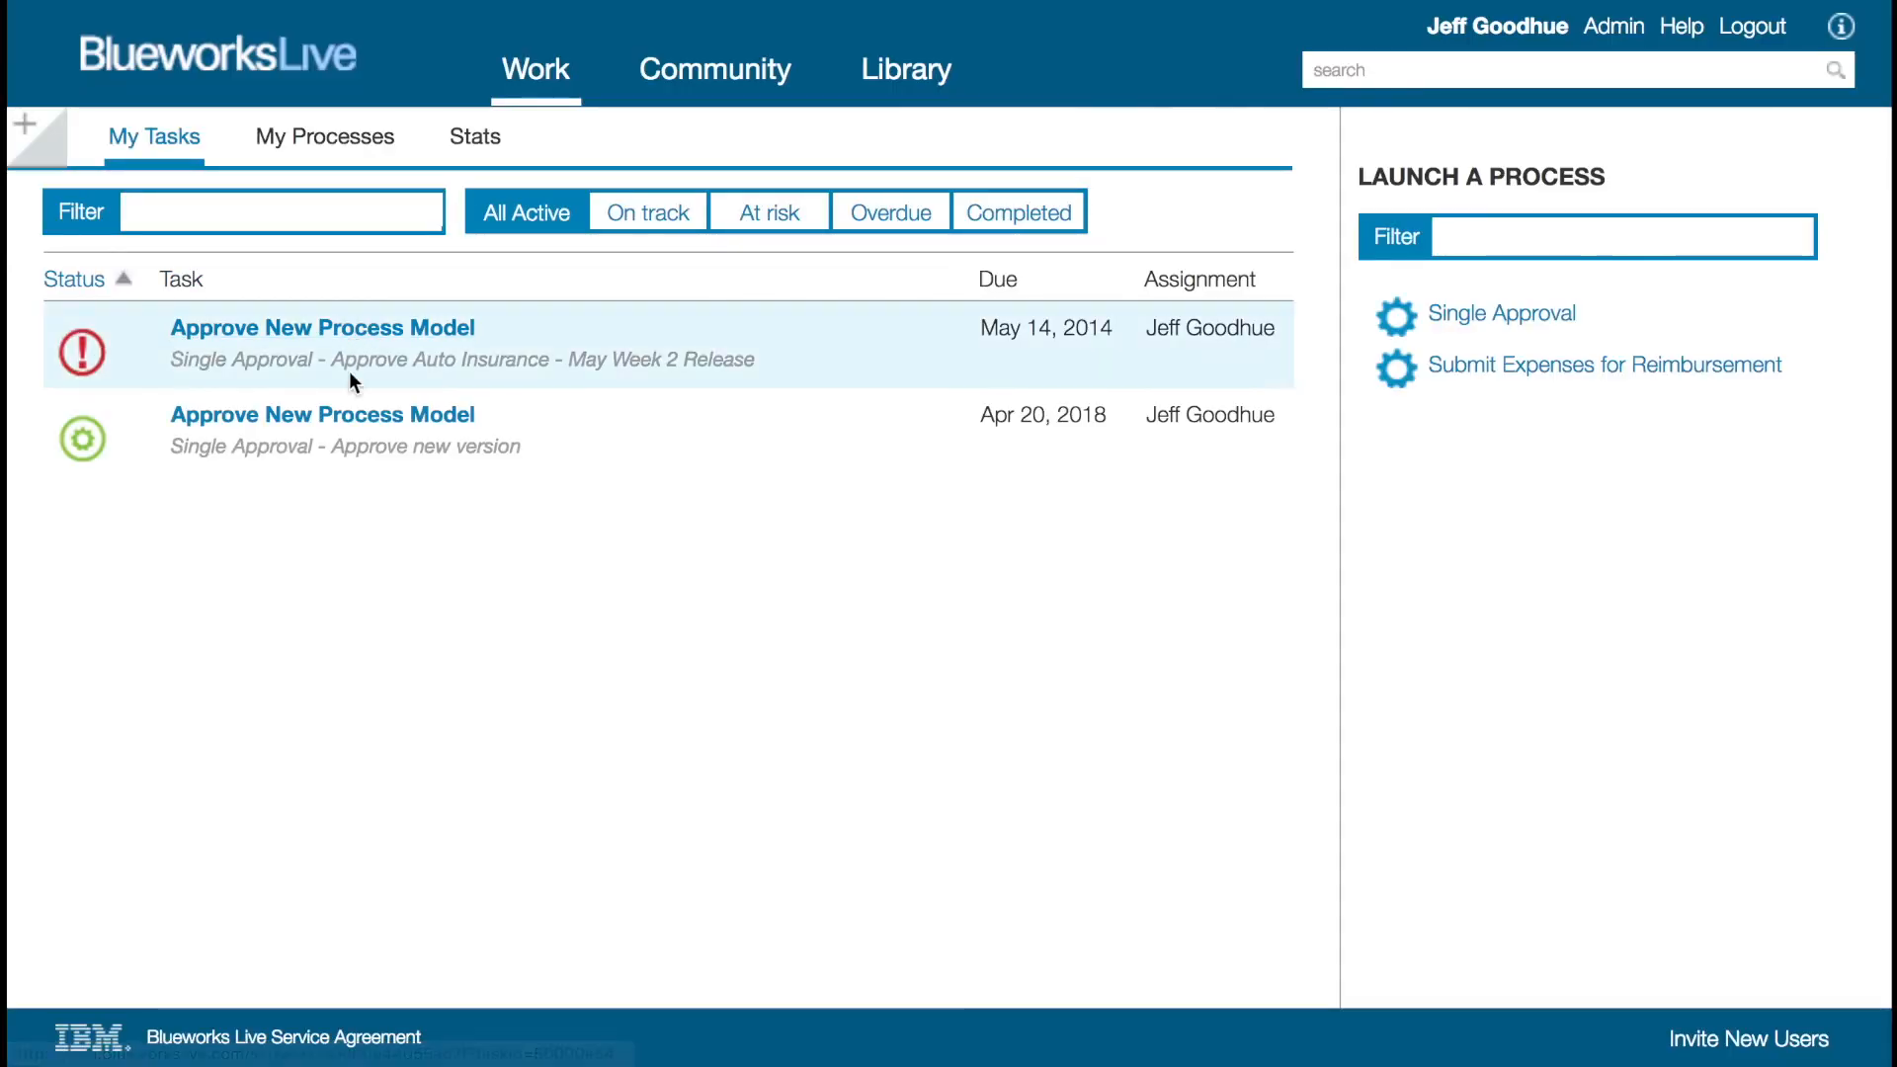
click(346, 419)
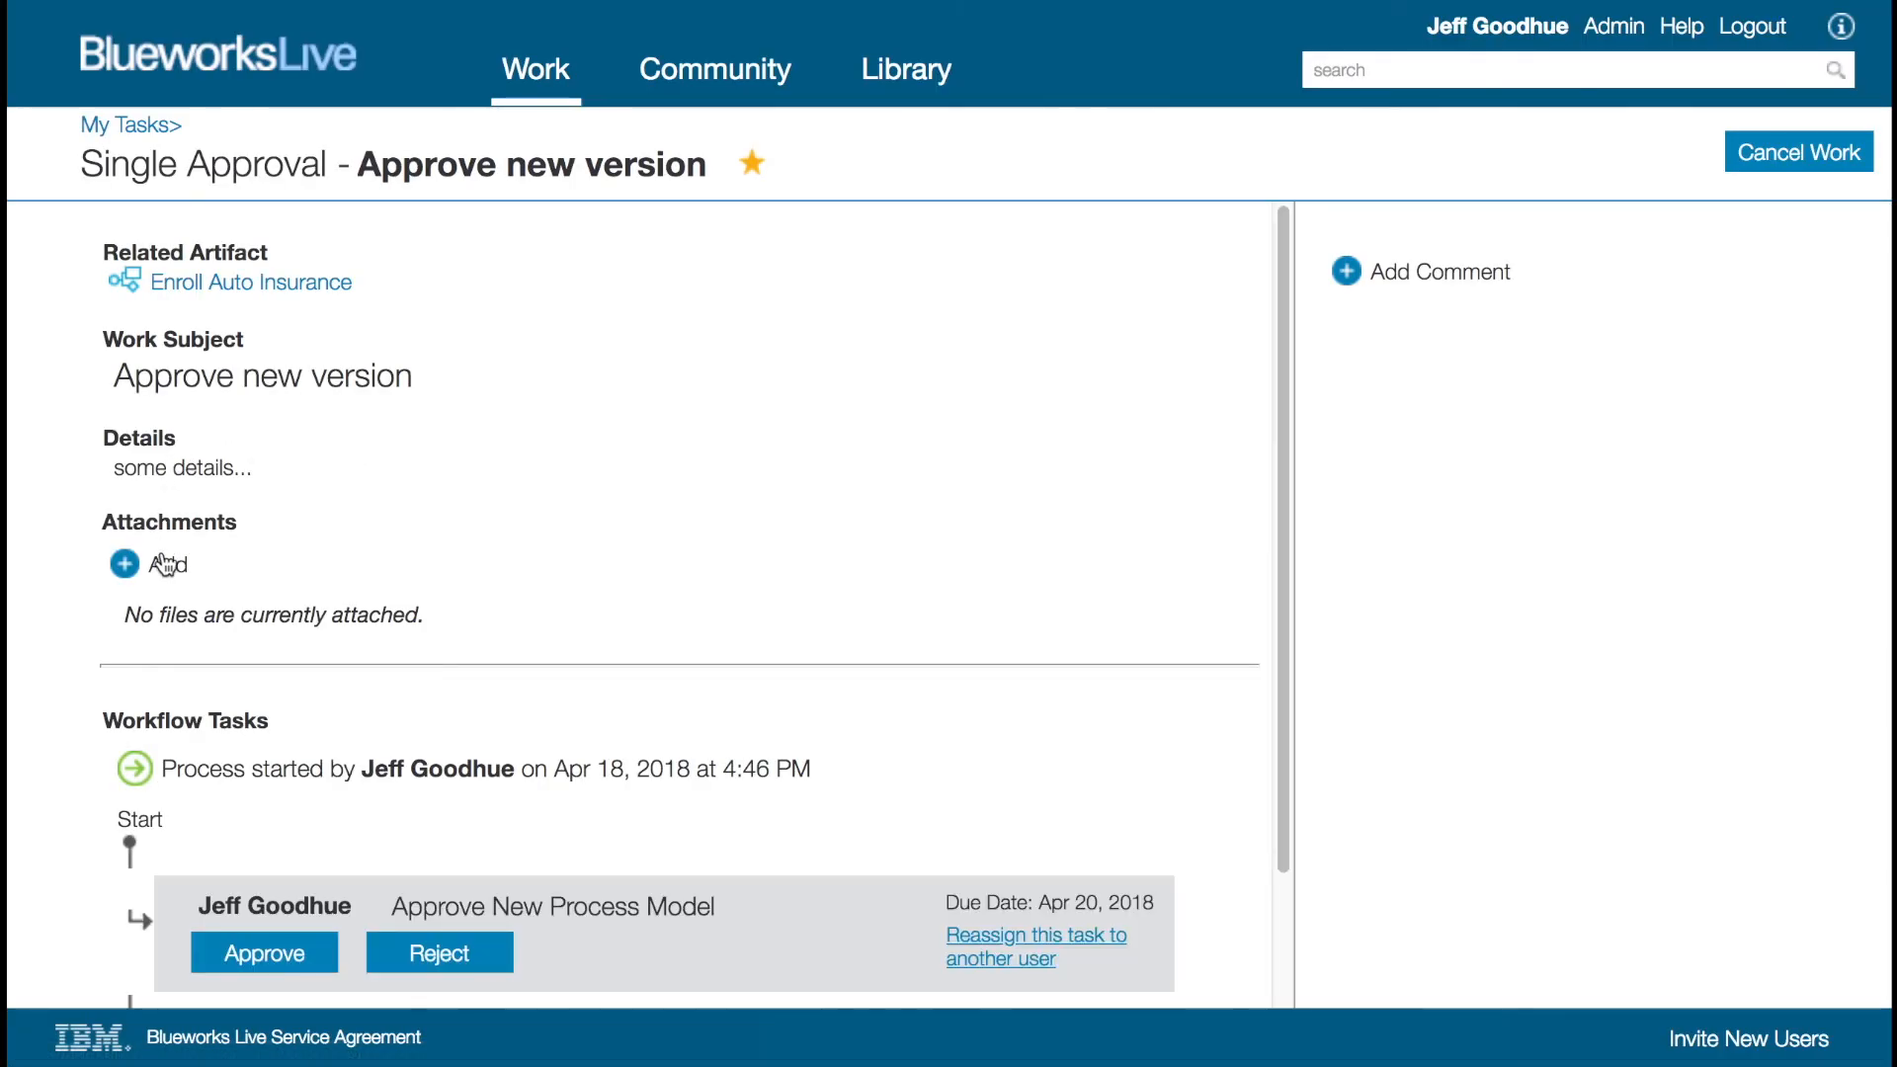
scroll(420, 668, down, 2)
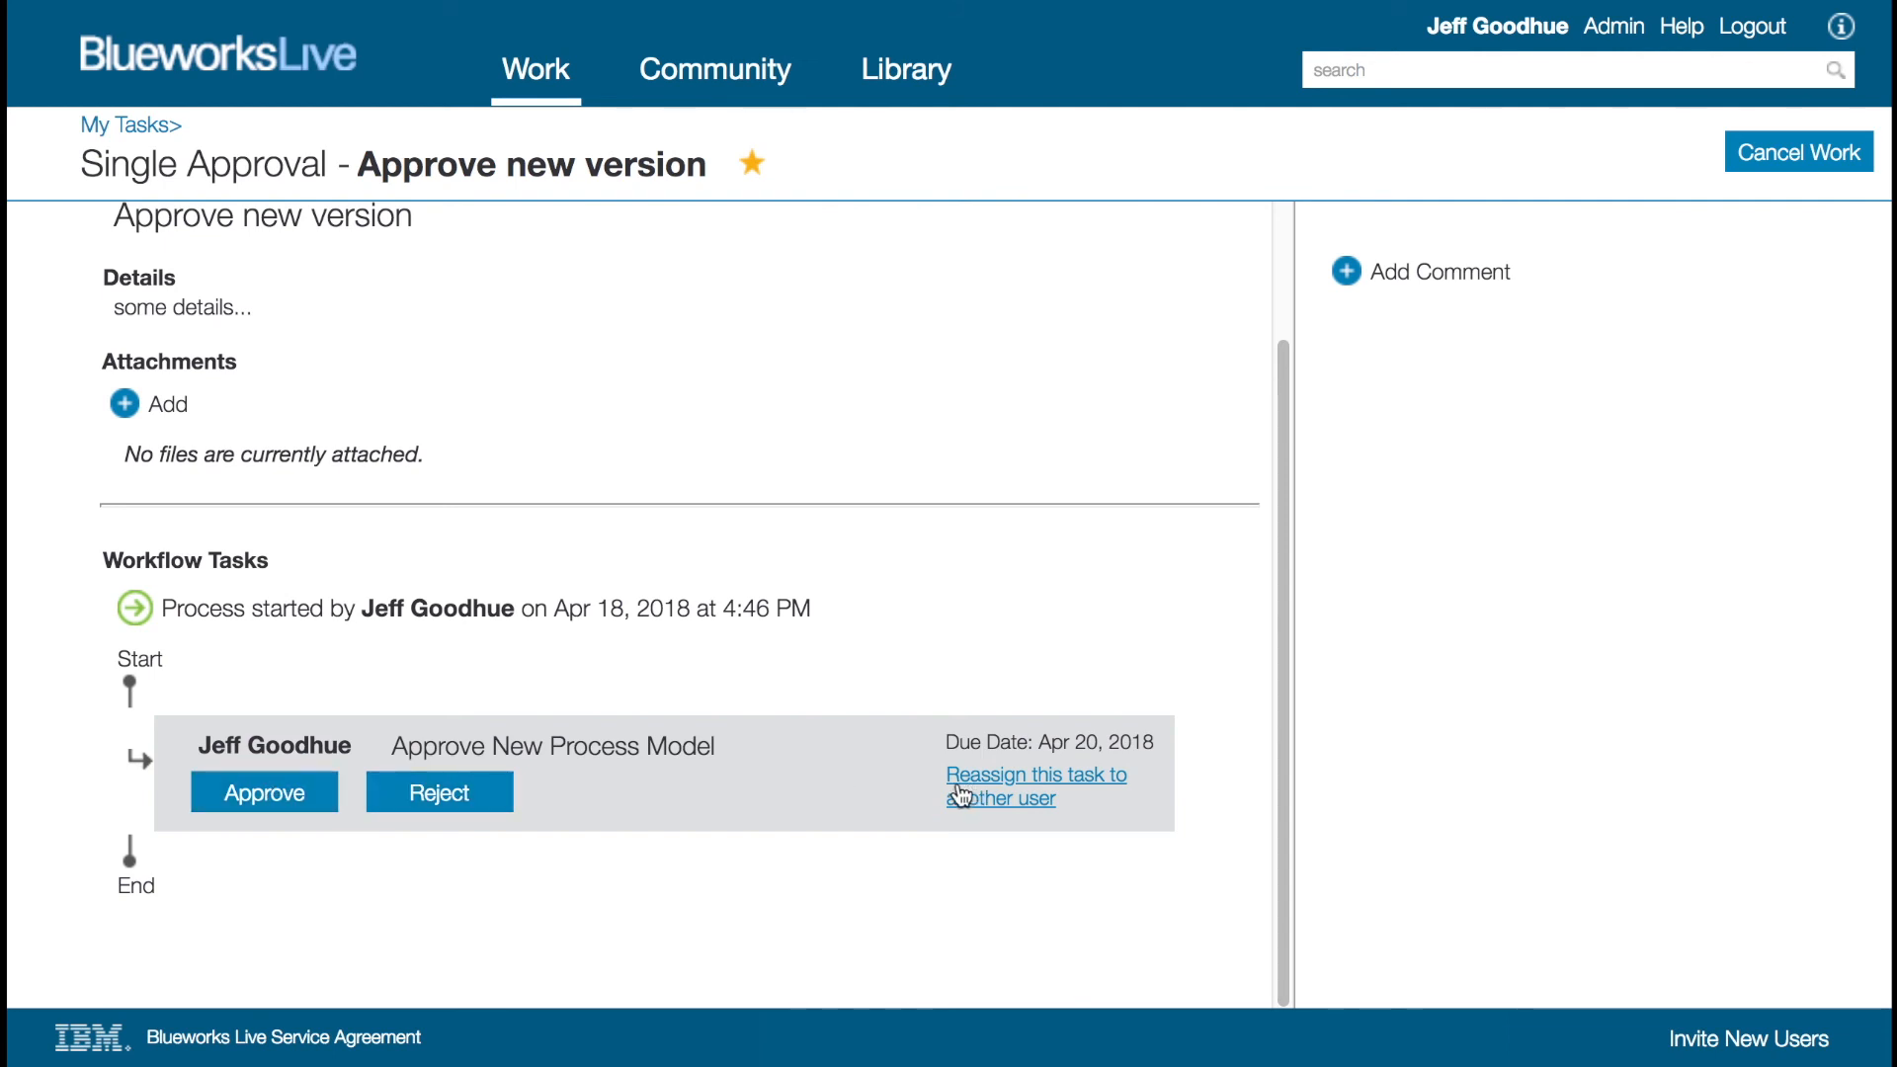
click(297, 793)
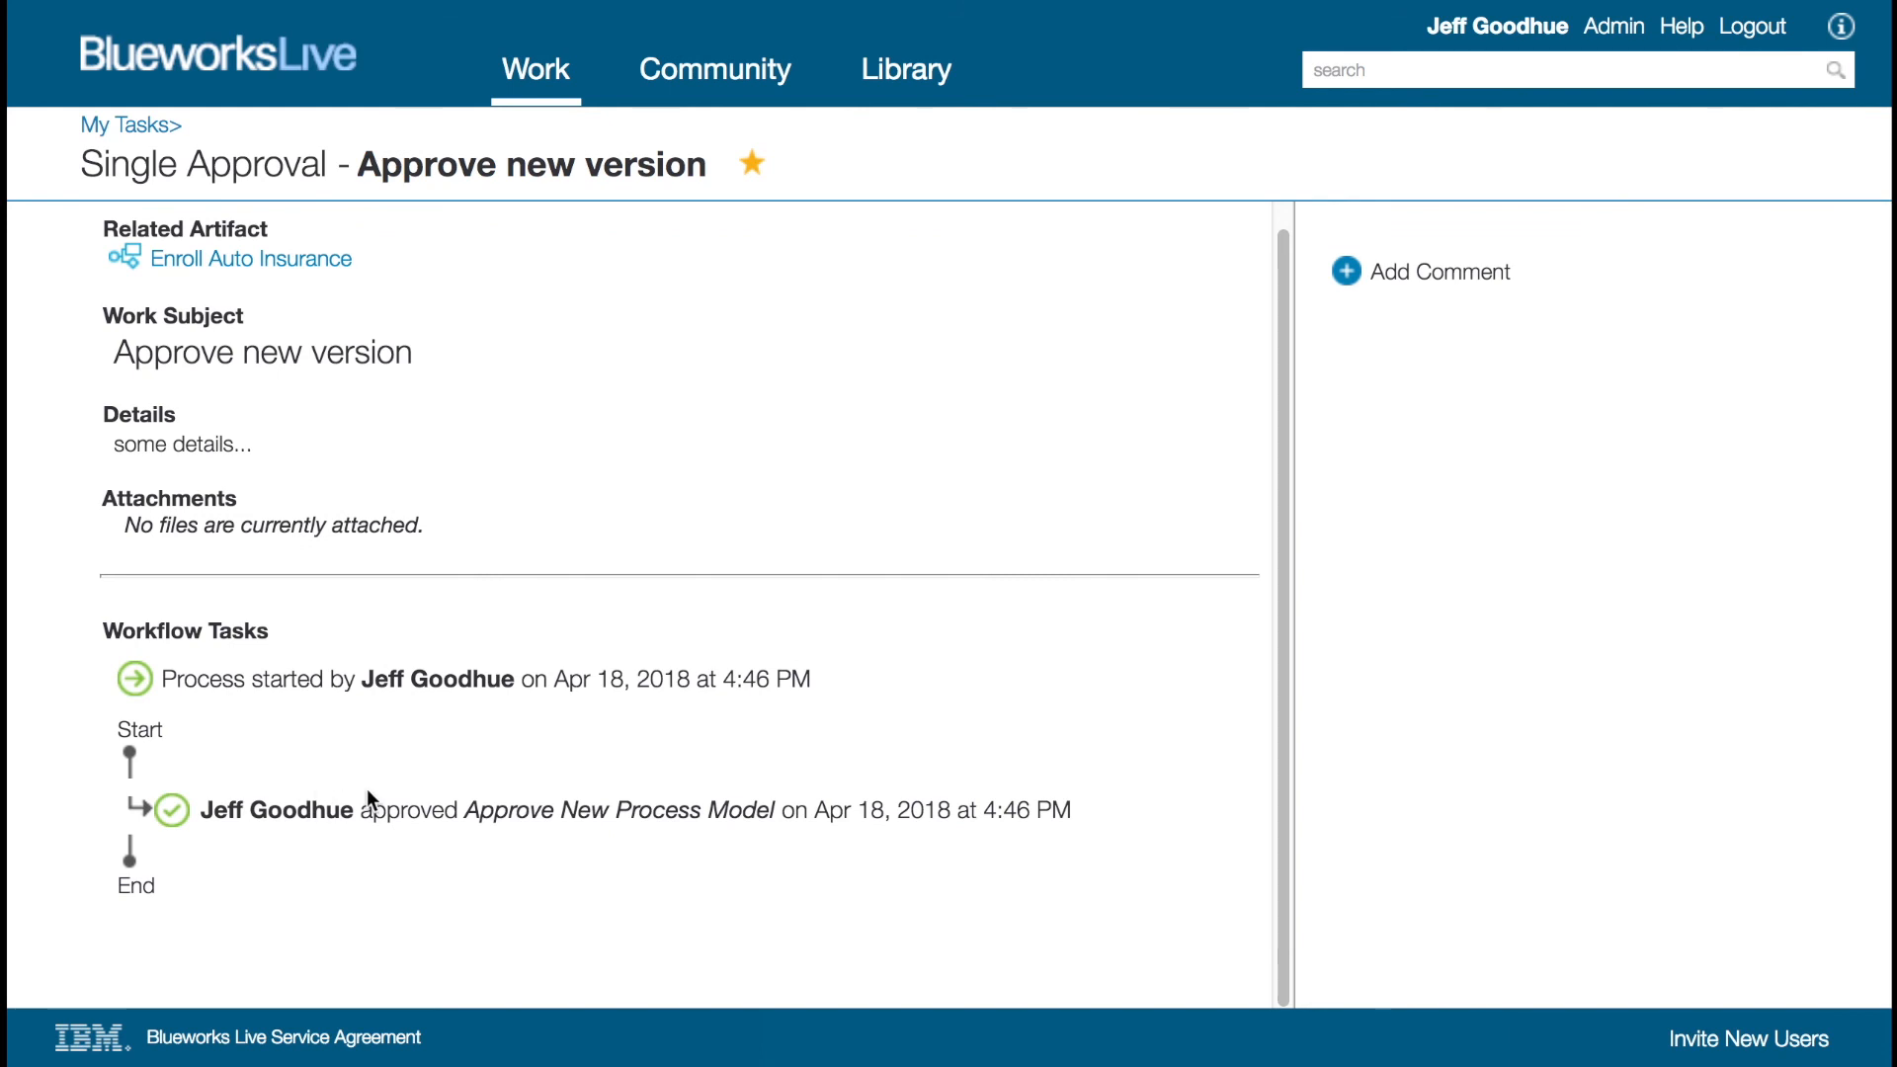